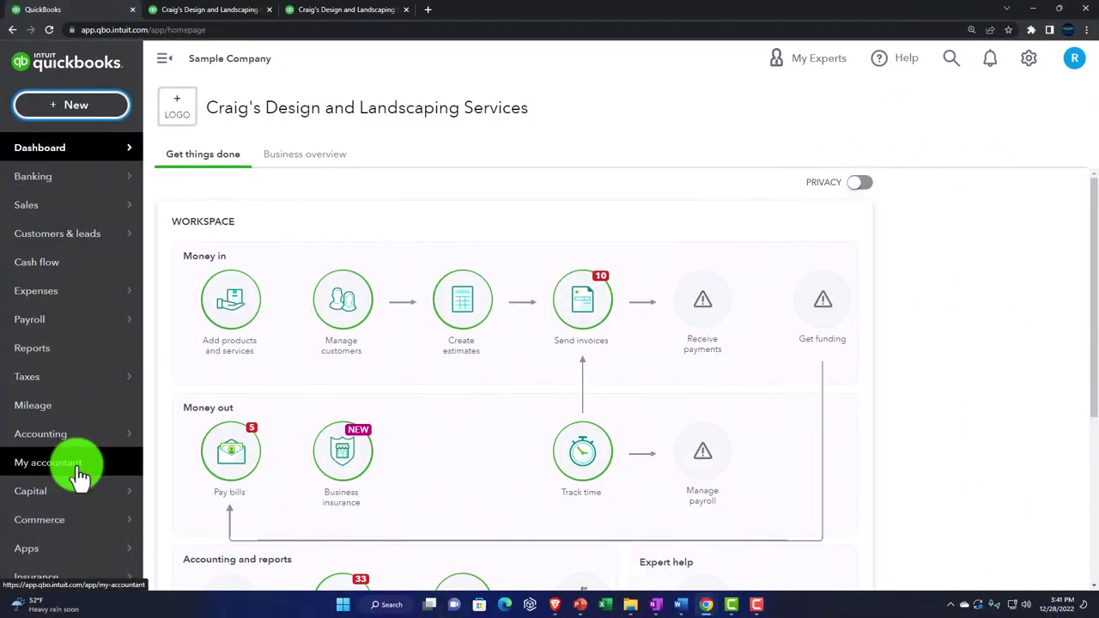
Open the chart of accounts from Accounting and the Products and Services list from Sales
click(59, 438)
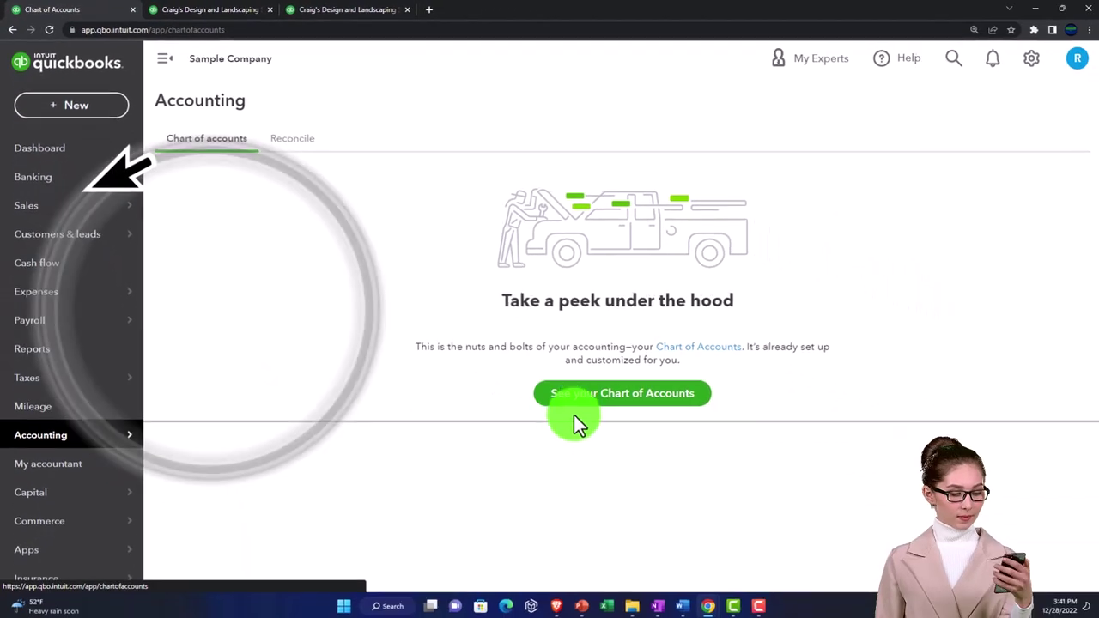
click(584, 392)
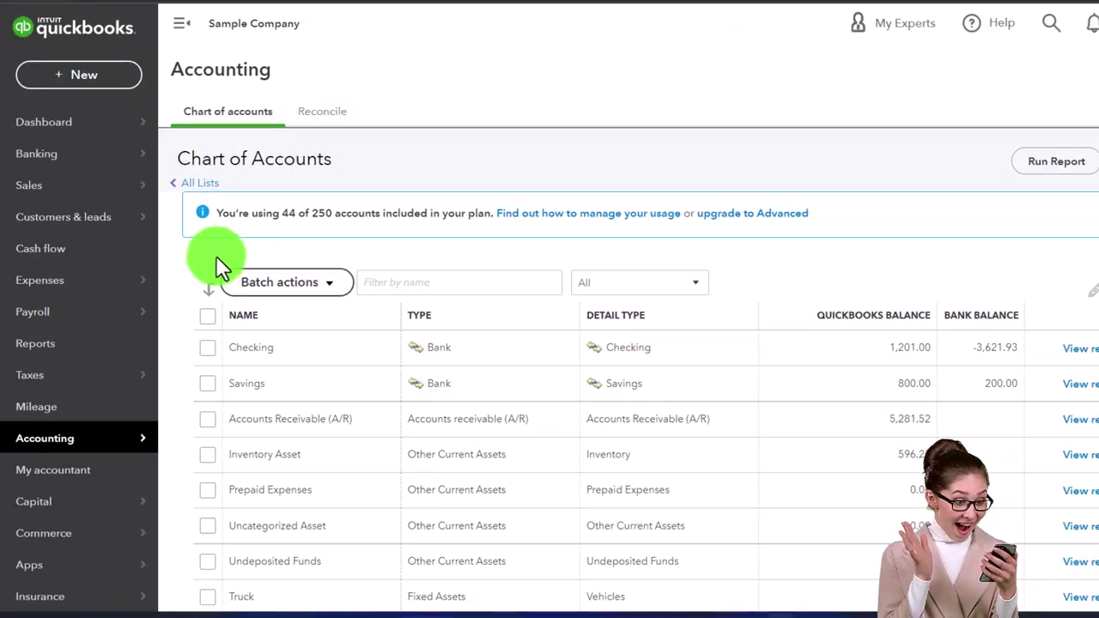
mouse_move(58, 204)
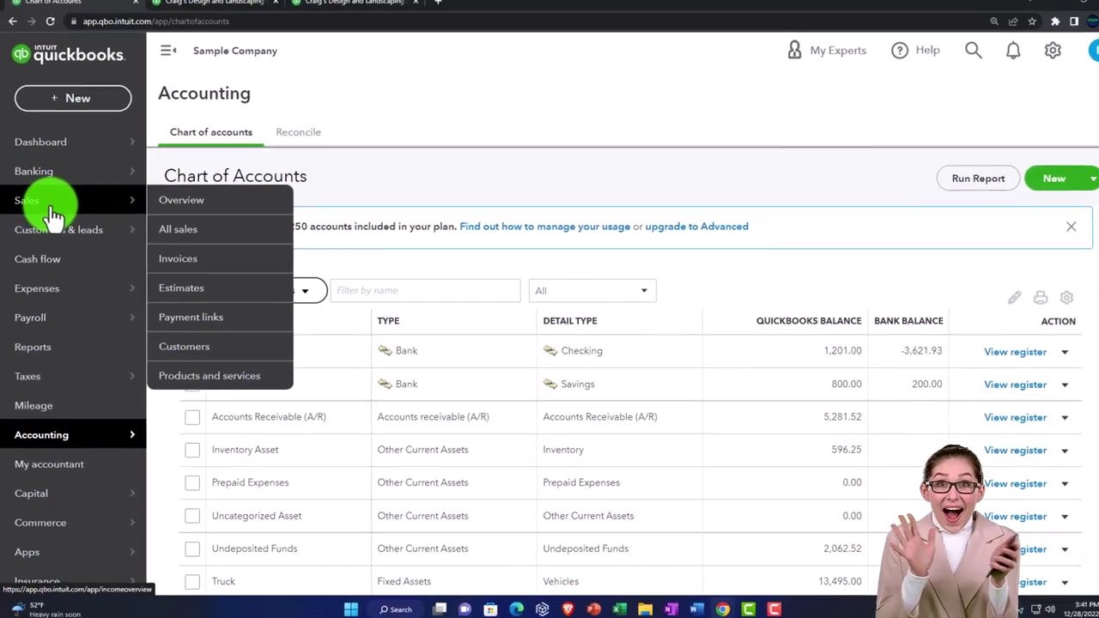
click(52, 215)
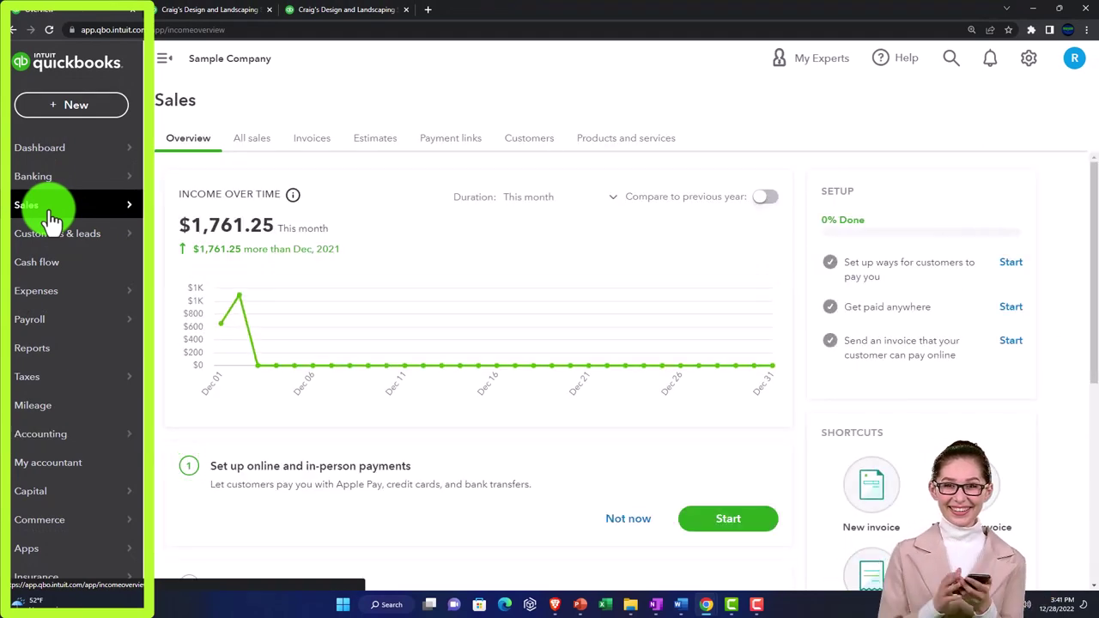
click(613, 144)
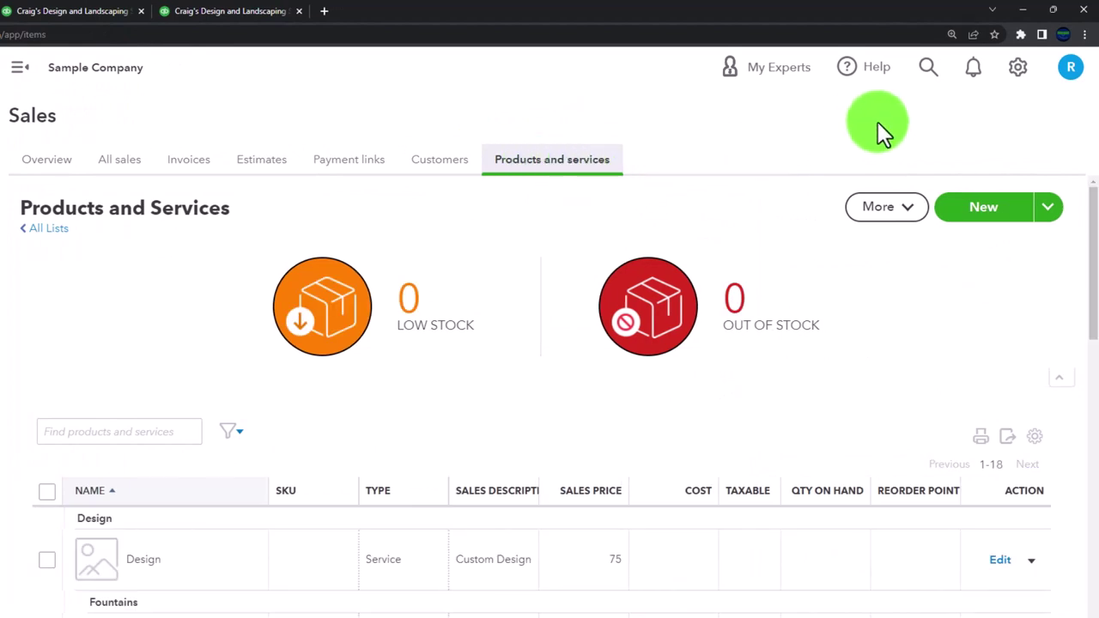
Switch the company file to Business view and view the Get paid & pay section's products and services entry
click(1016, 70)
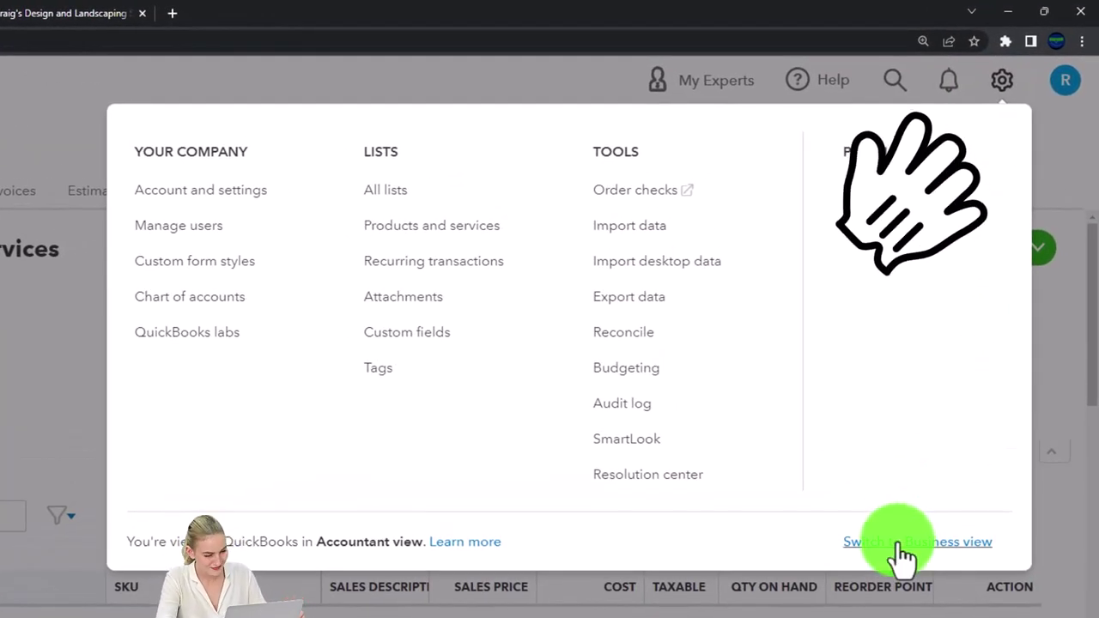
click(897, 542)
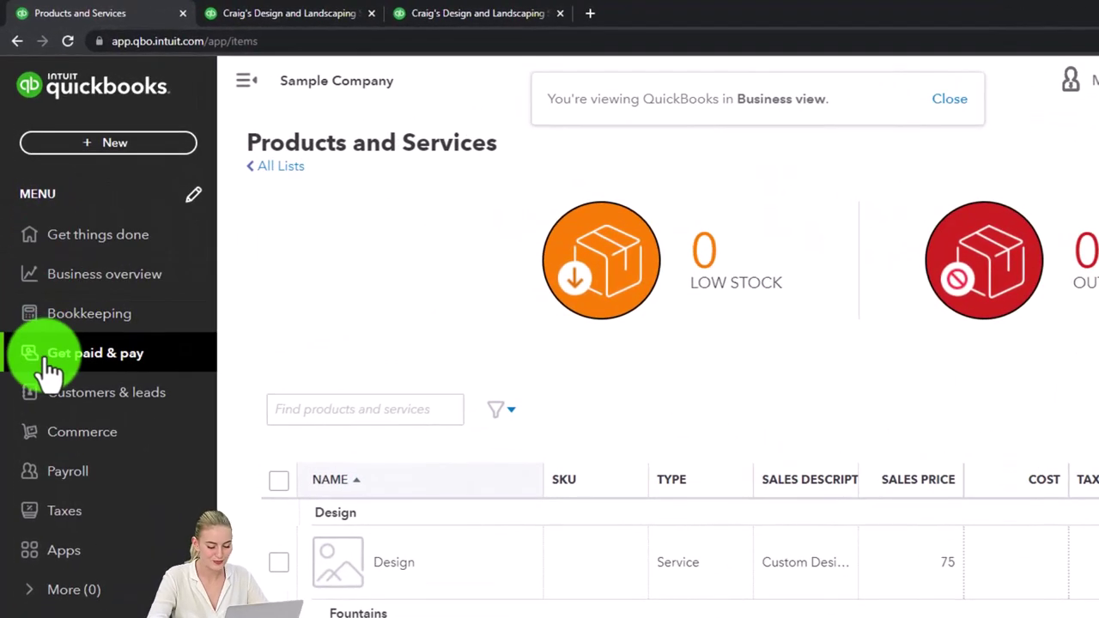
click(50, 365)
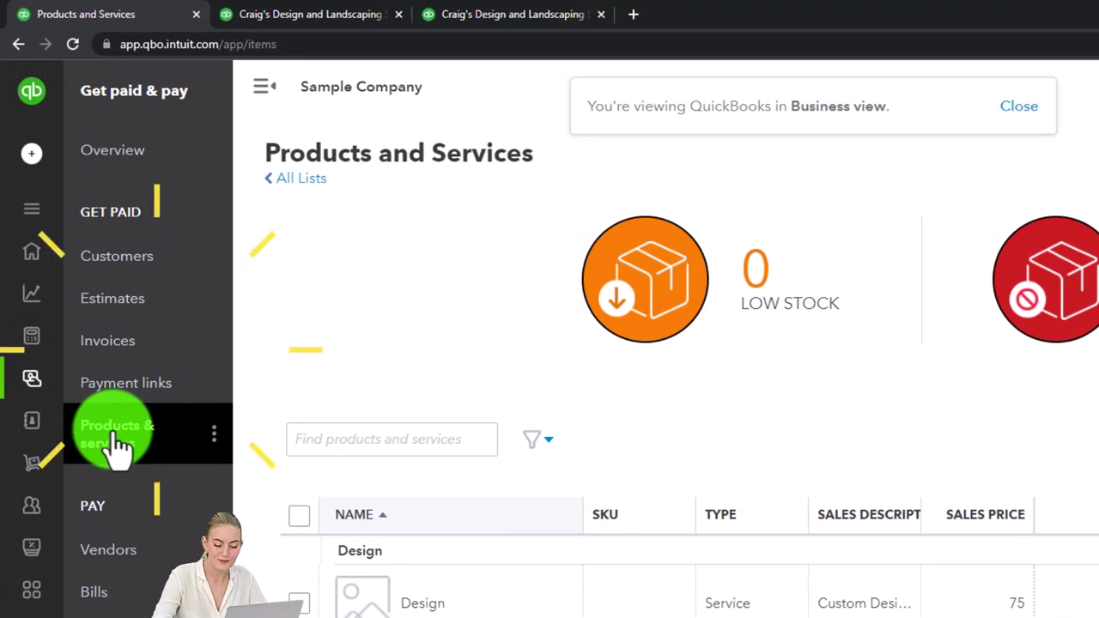
mouse_move(29, 480)
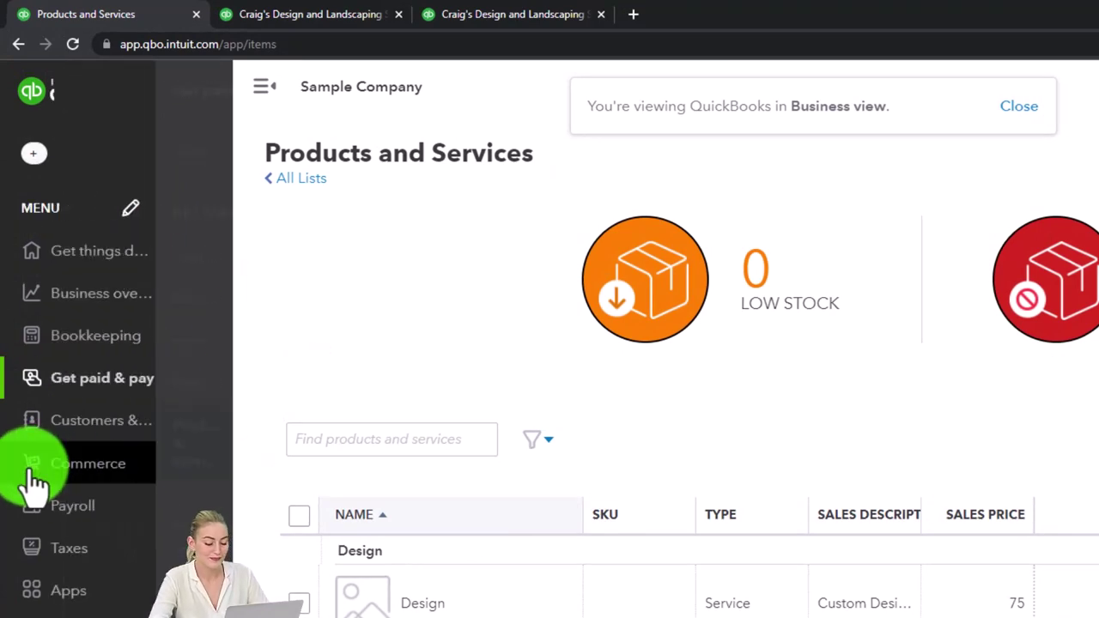
Open the chart of accounts within the Bookkeeping section
click(53, 317)
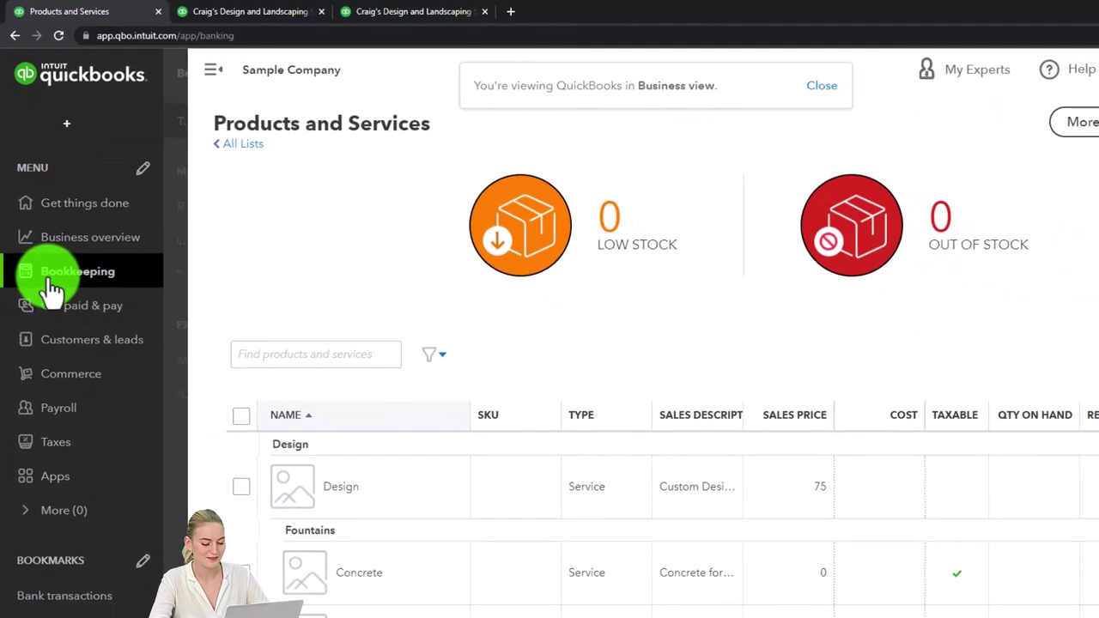
click(100, 271)
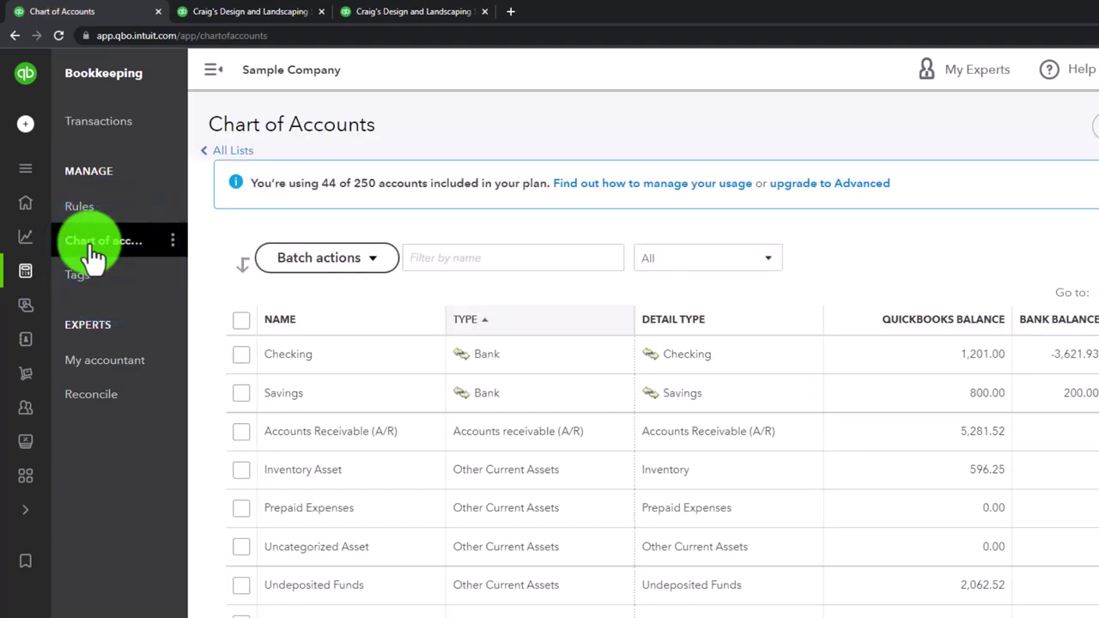
mouse_move(44, 252)
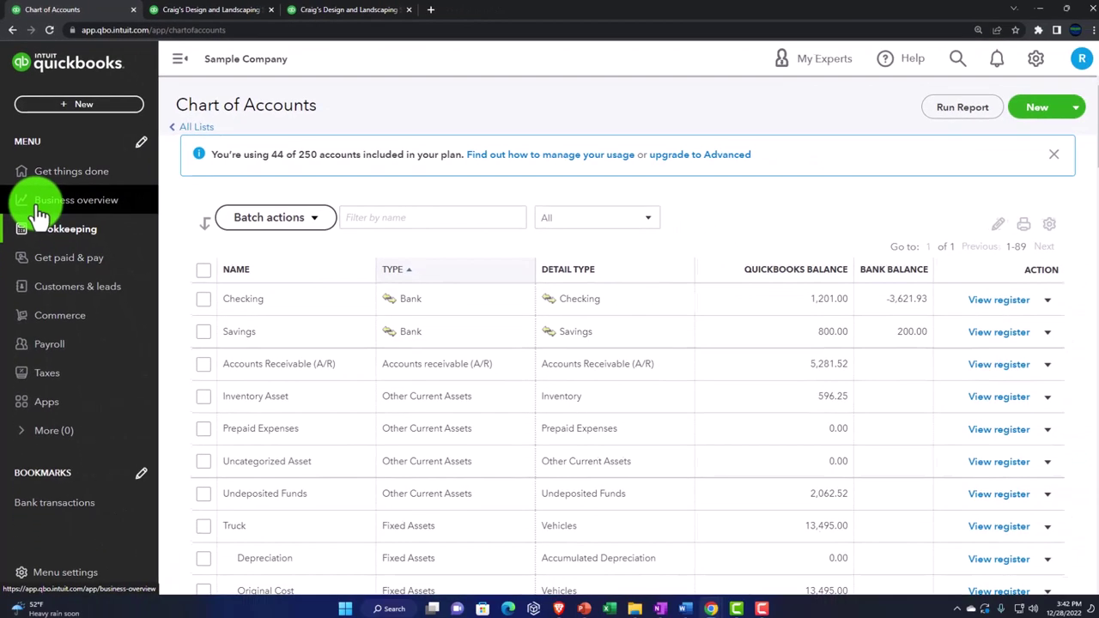
click(37, 206)
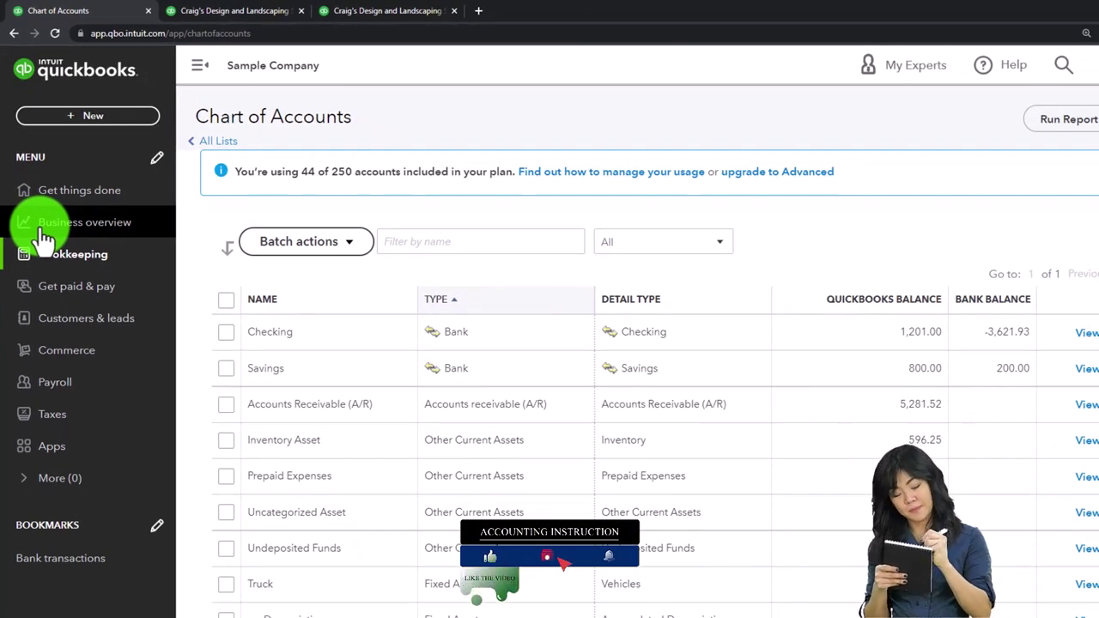
click(43, 248)
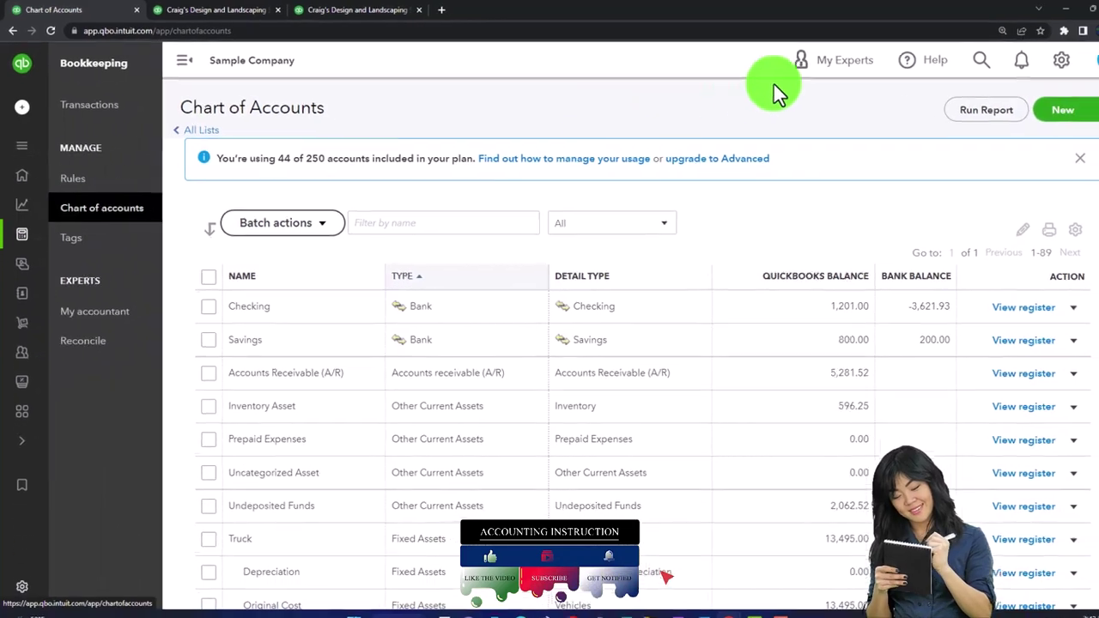
Open the page showing all lists of the company file
click(1025, 62)
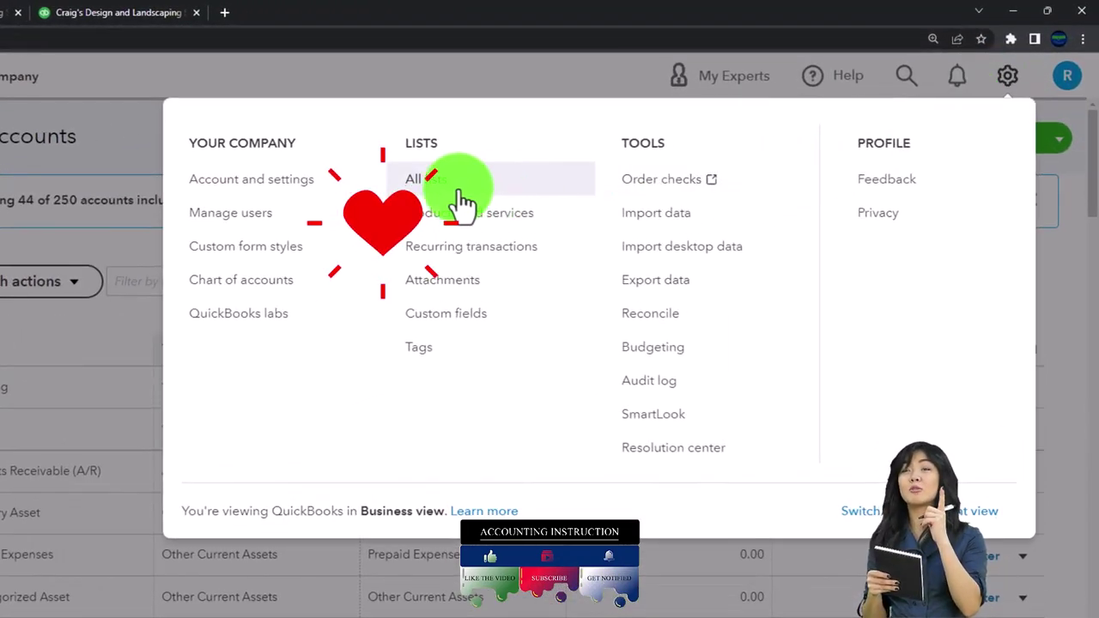
click(445, 191)
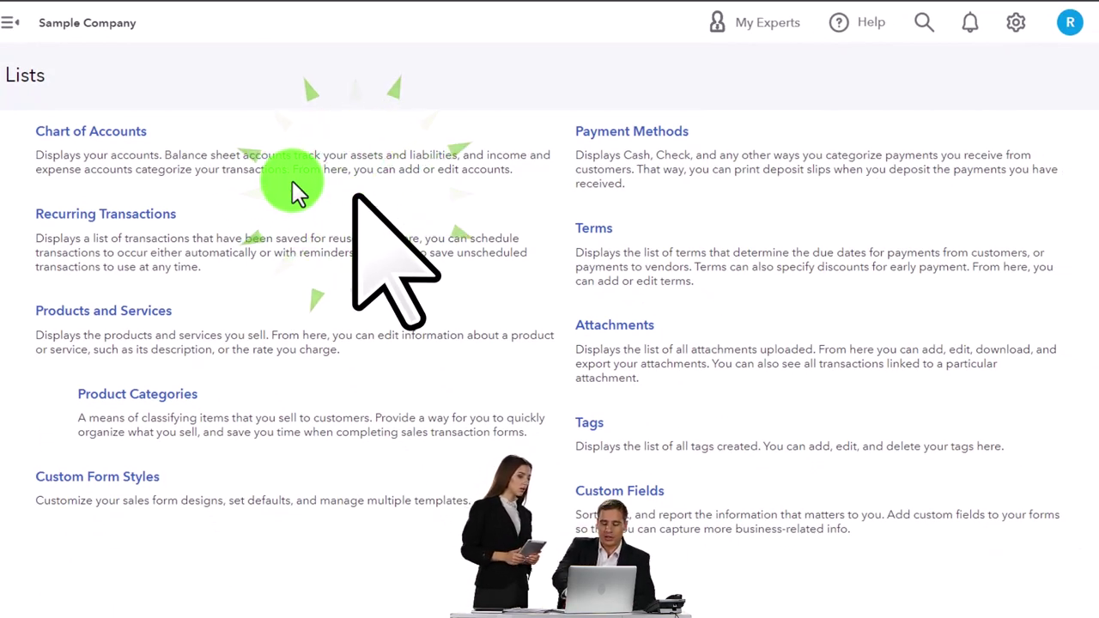
Examine the customer and vendor forms available for new transactions, such as invoice, sales receipt and expense, and return to the lists page
click(46, 104)
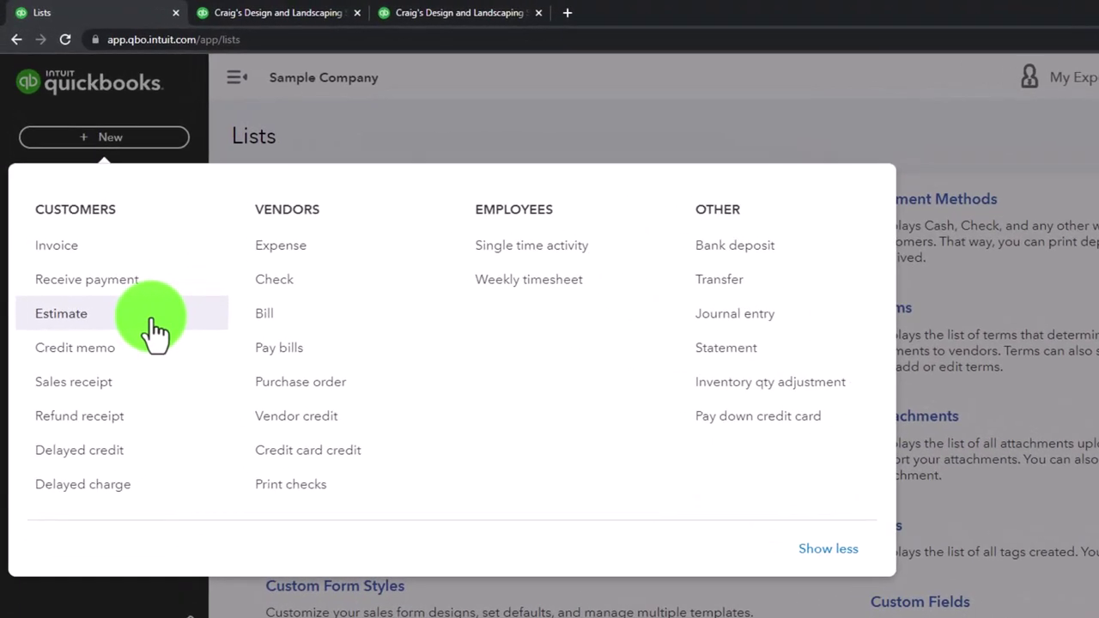
click(478, 132)
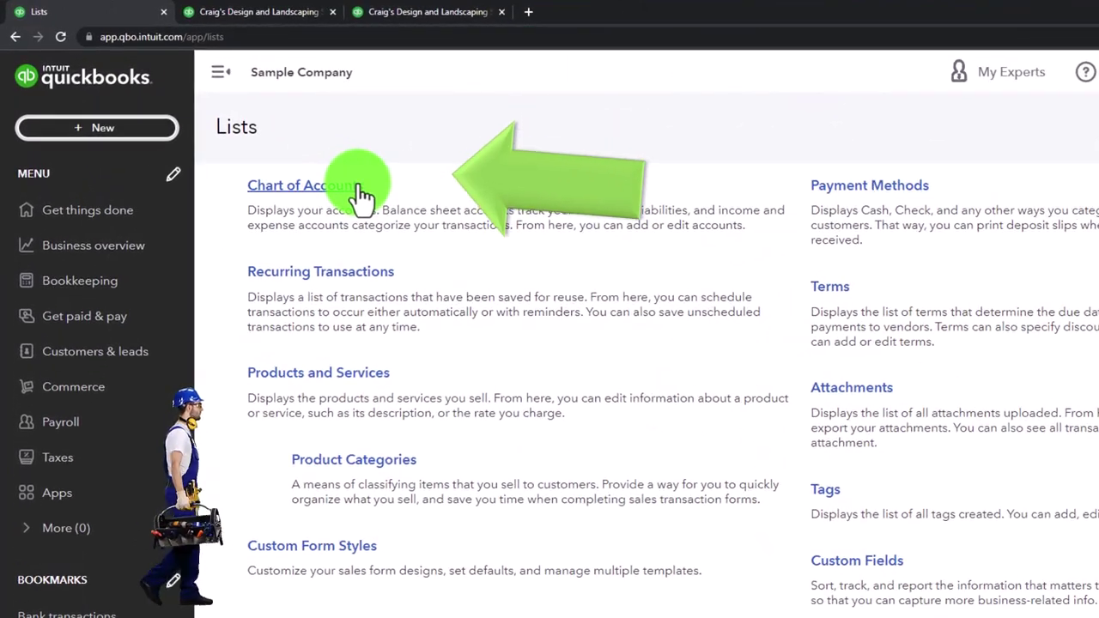
click(136, 133)
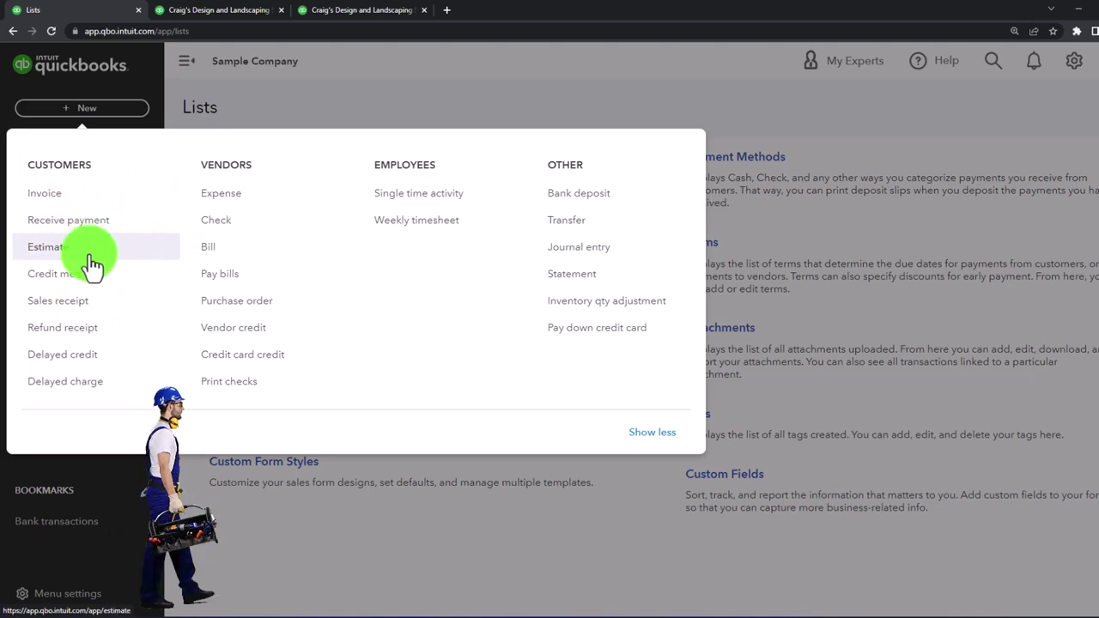
click(390, 94)
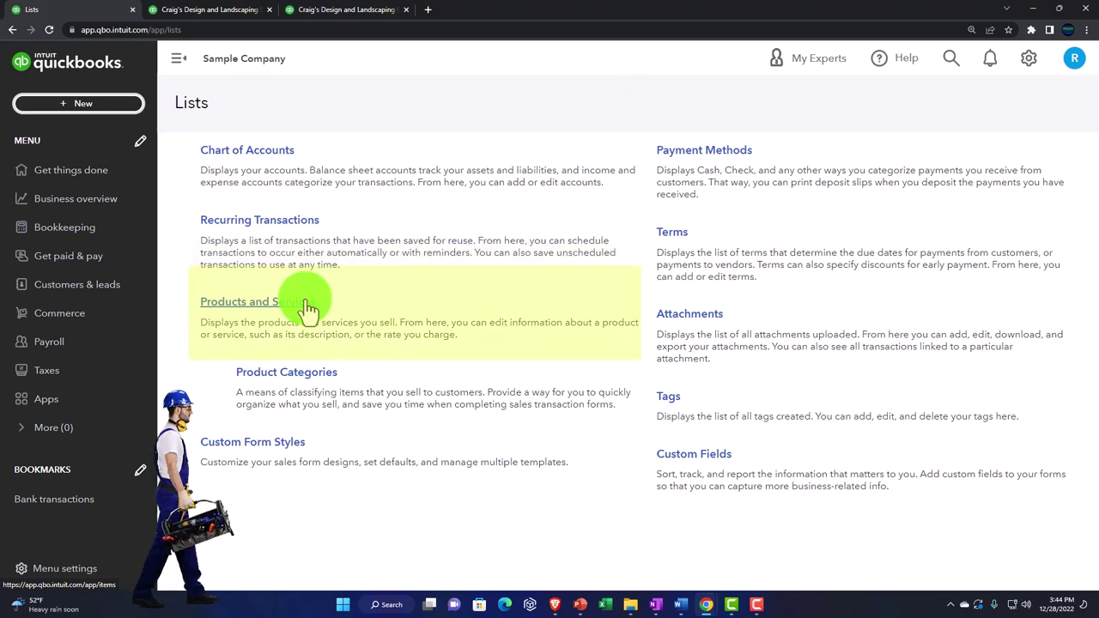
click(103, 105)
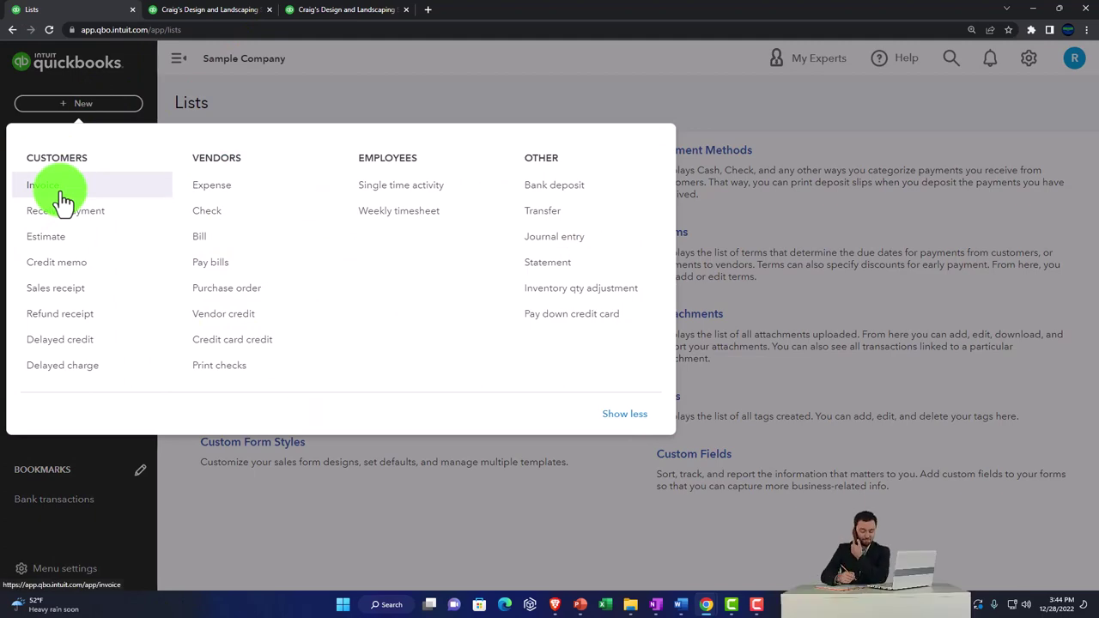
click(67, 292)
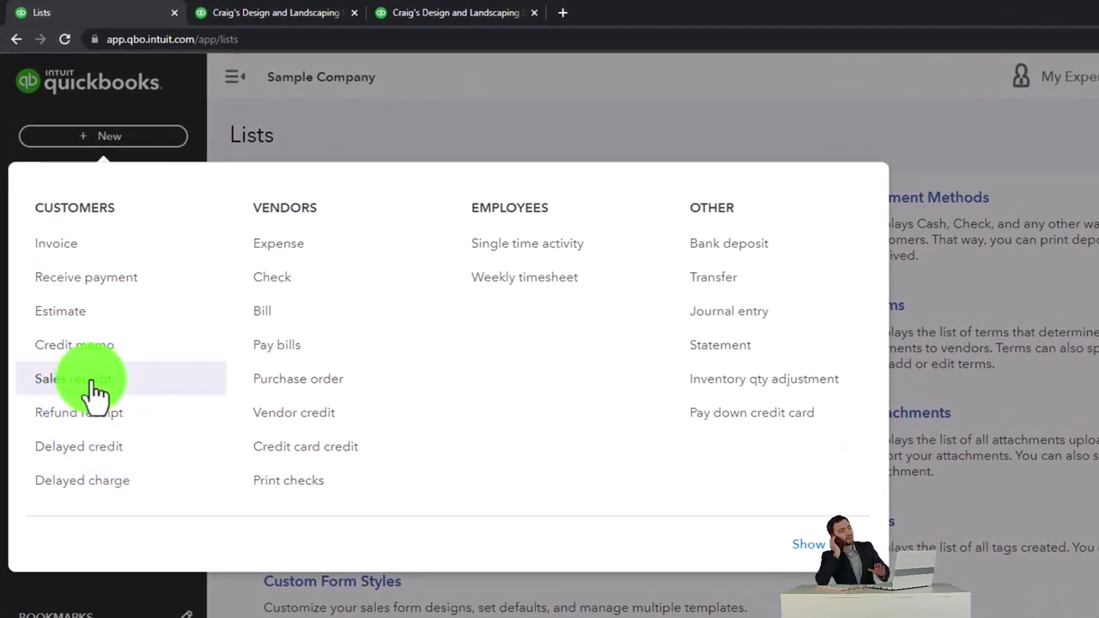
click(257, 326)
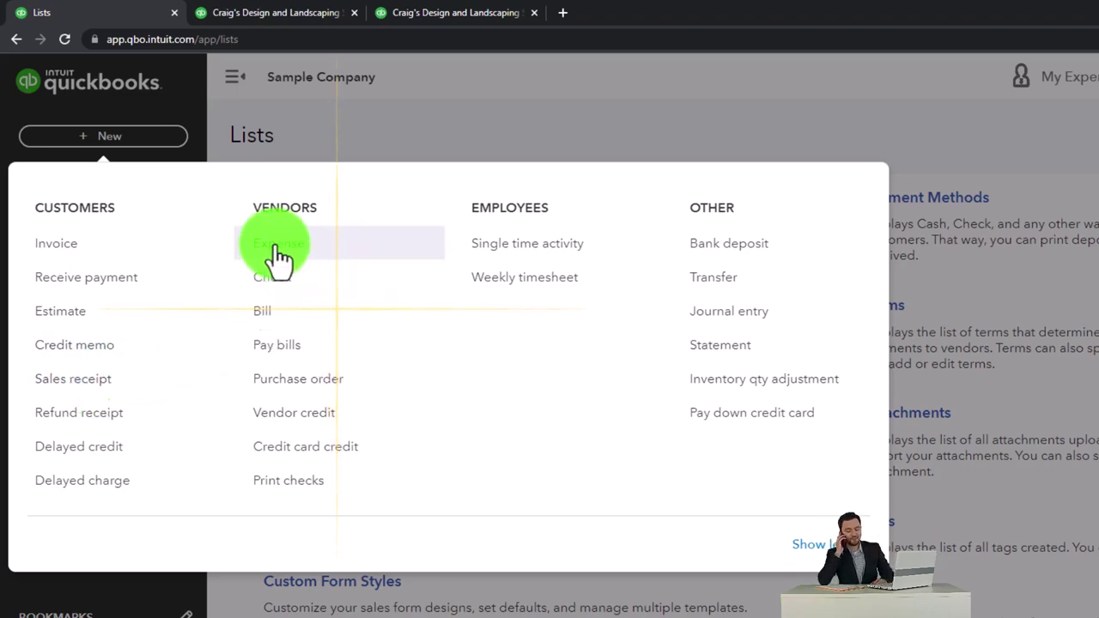
click(429, 108)
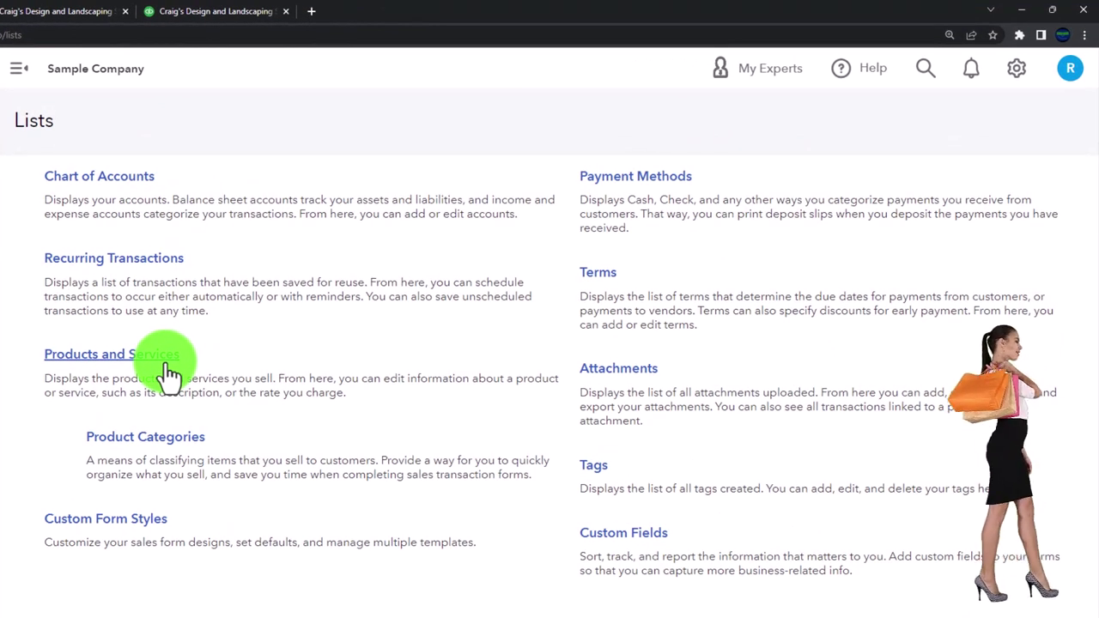
View the Recurring Transactions list and the Product Categories list from the lists page
click(144, 260)
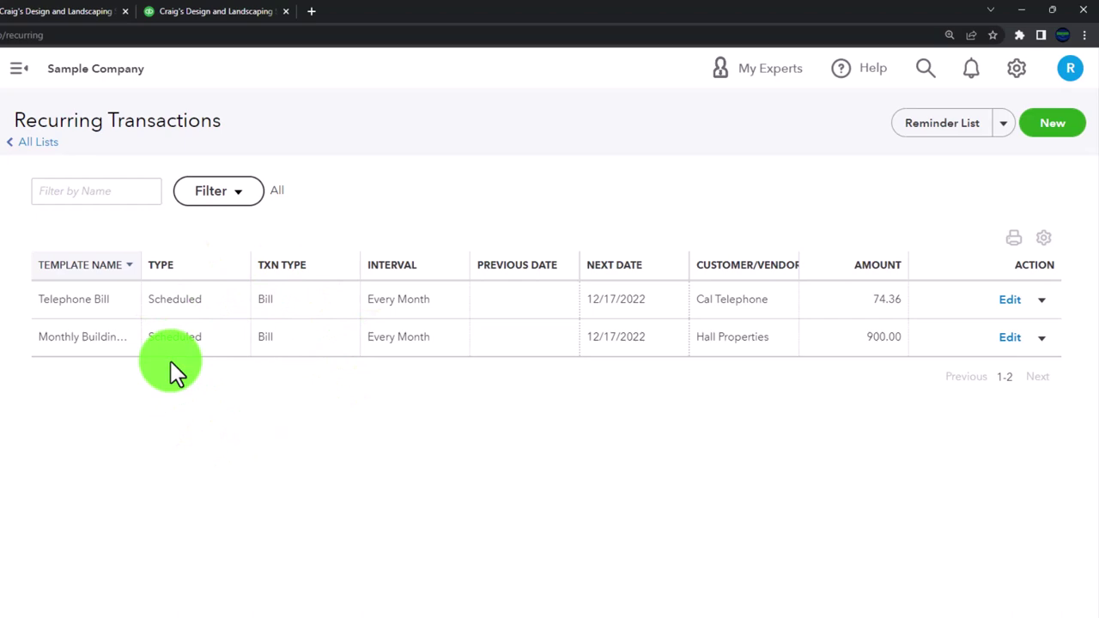
click(38, 144)
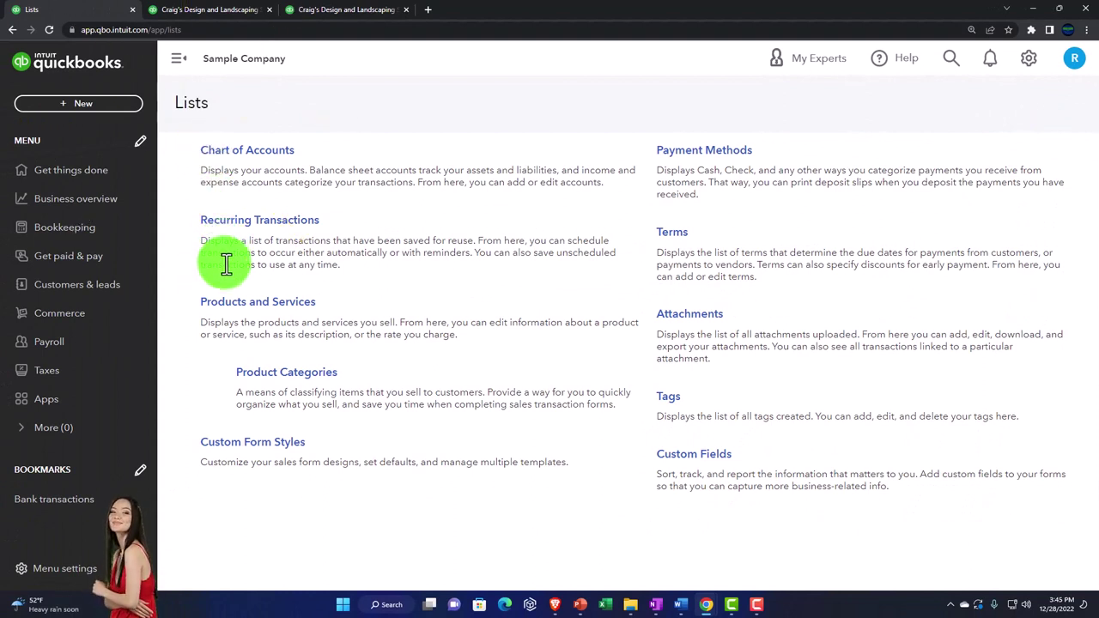
click(253, 376)
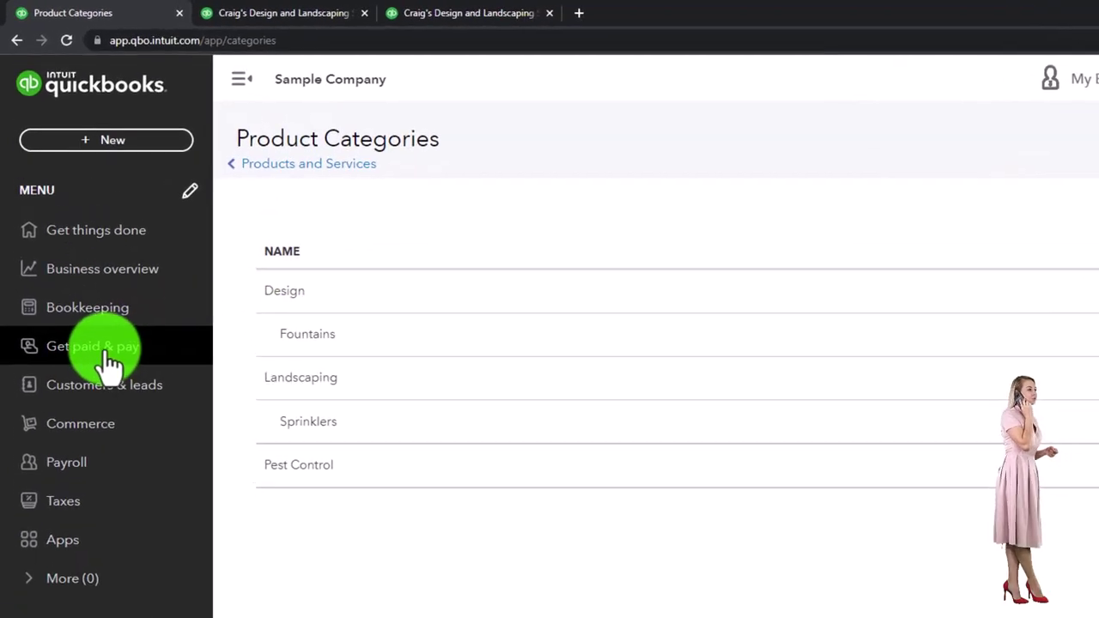
Open Products & services under Get paid & pay and look through the listed items by category
click(106, 363)
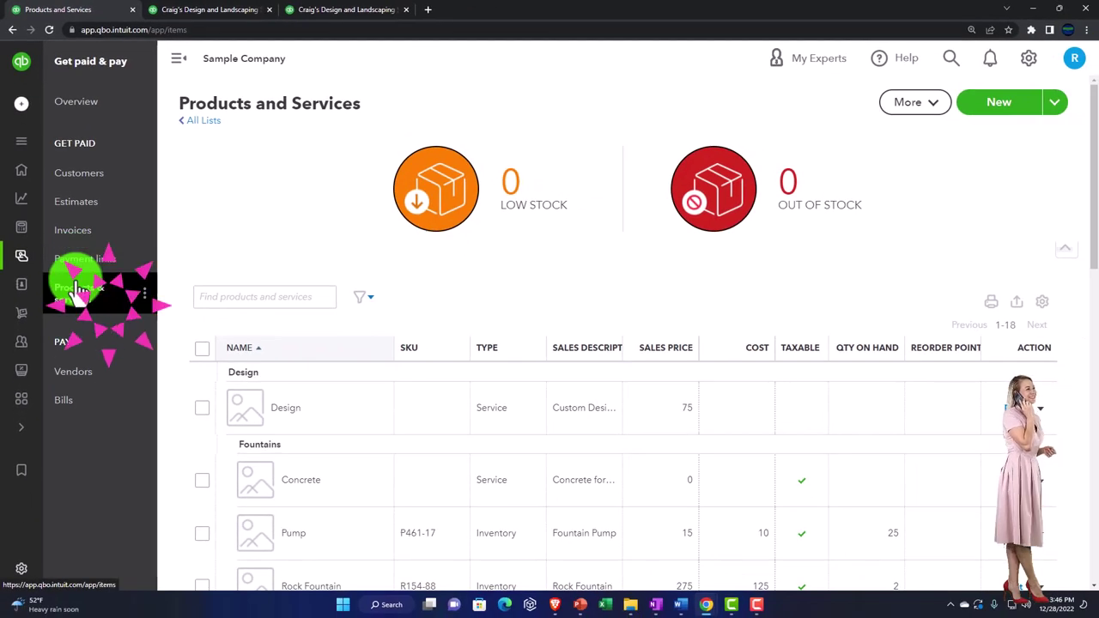
scroll(323, 350, down, 3)
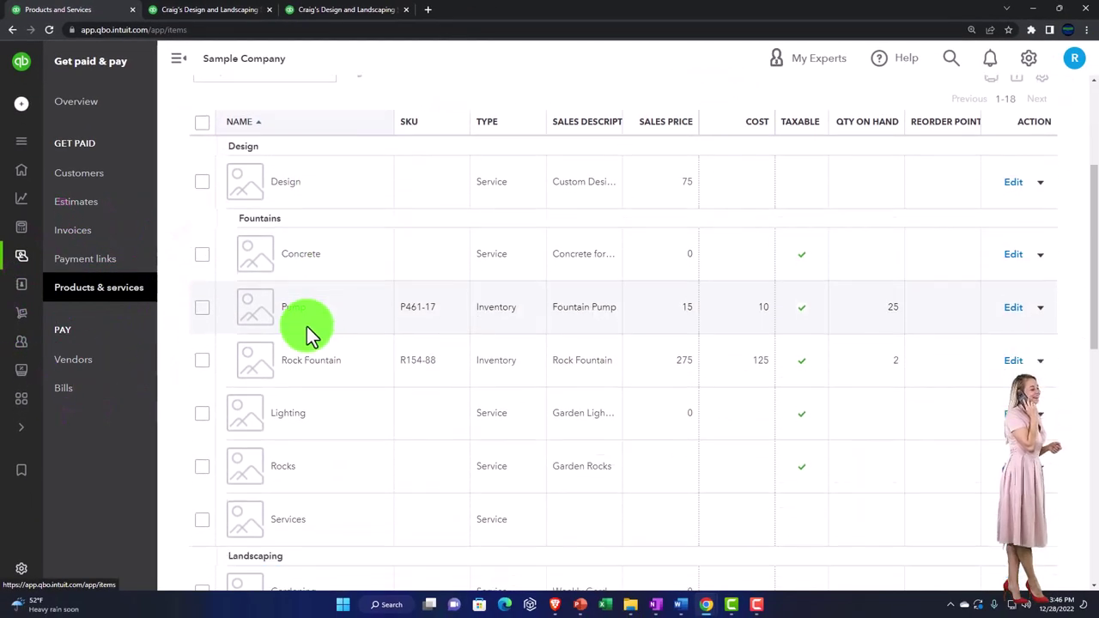
scroll(279, 274, down, 3)
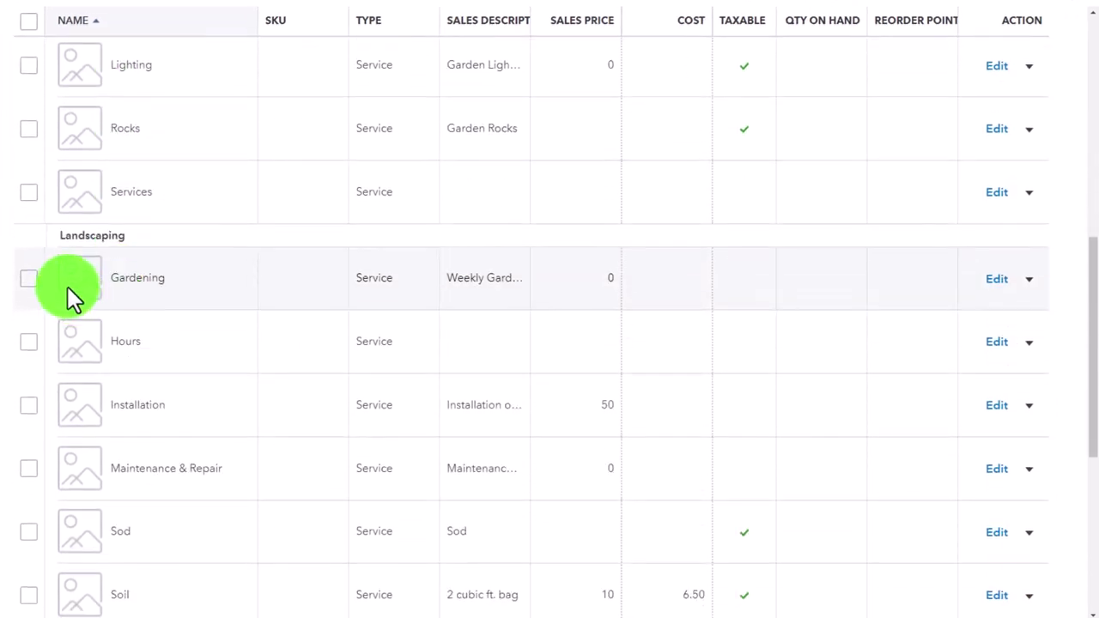
scroll(115, 258, down, 5)
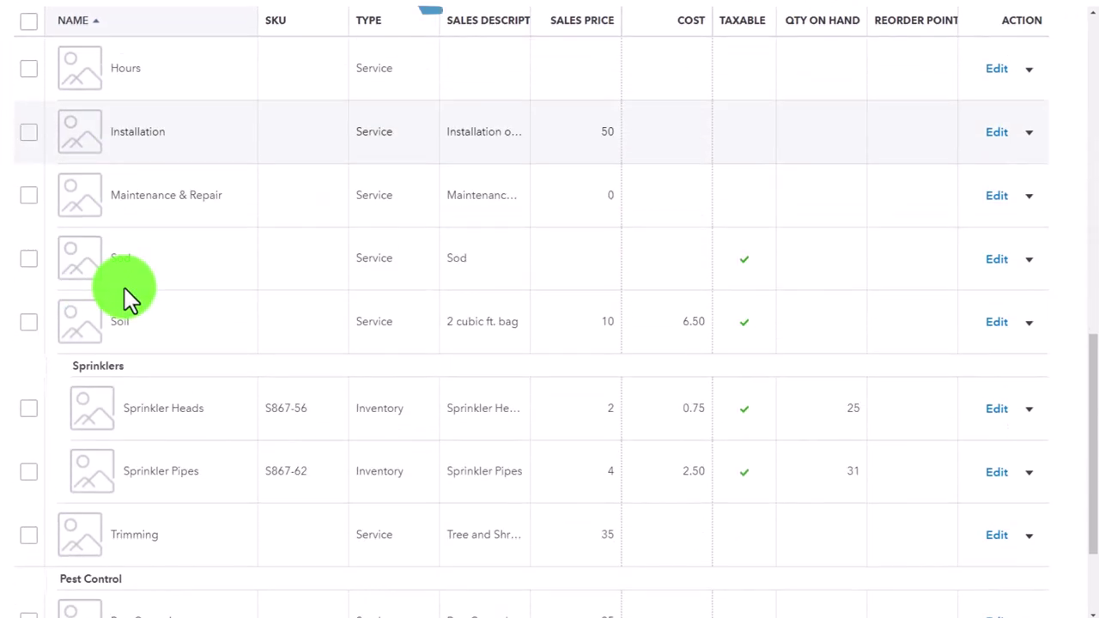
scroll(136, 399, up, 10)
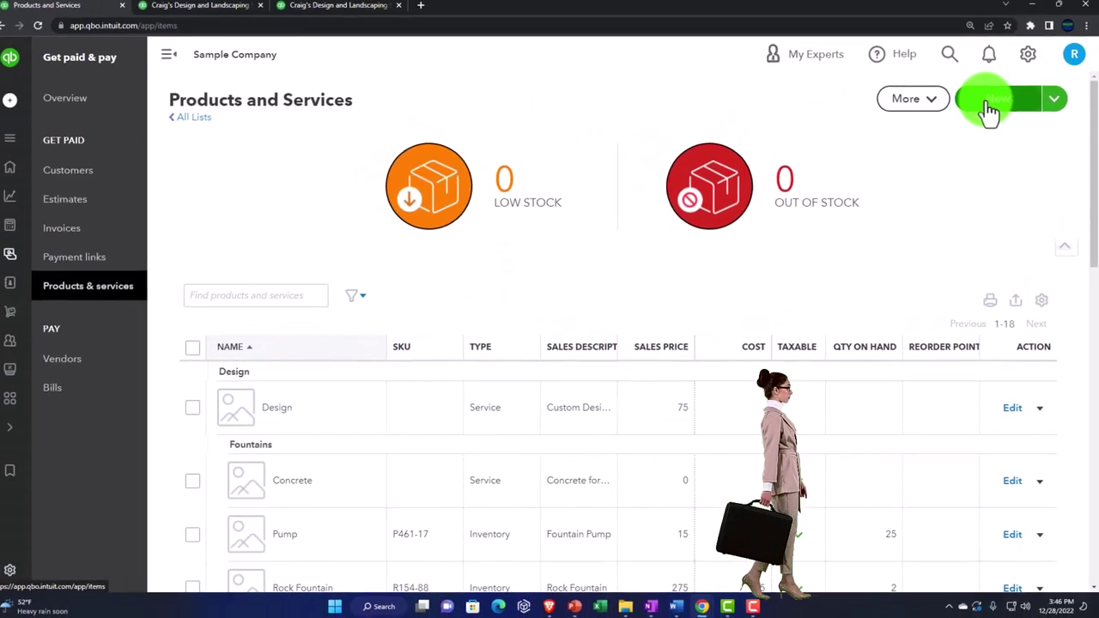
View the blank form for a new Inventory item and close it without saving
click(995, 101)
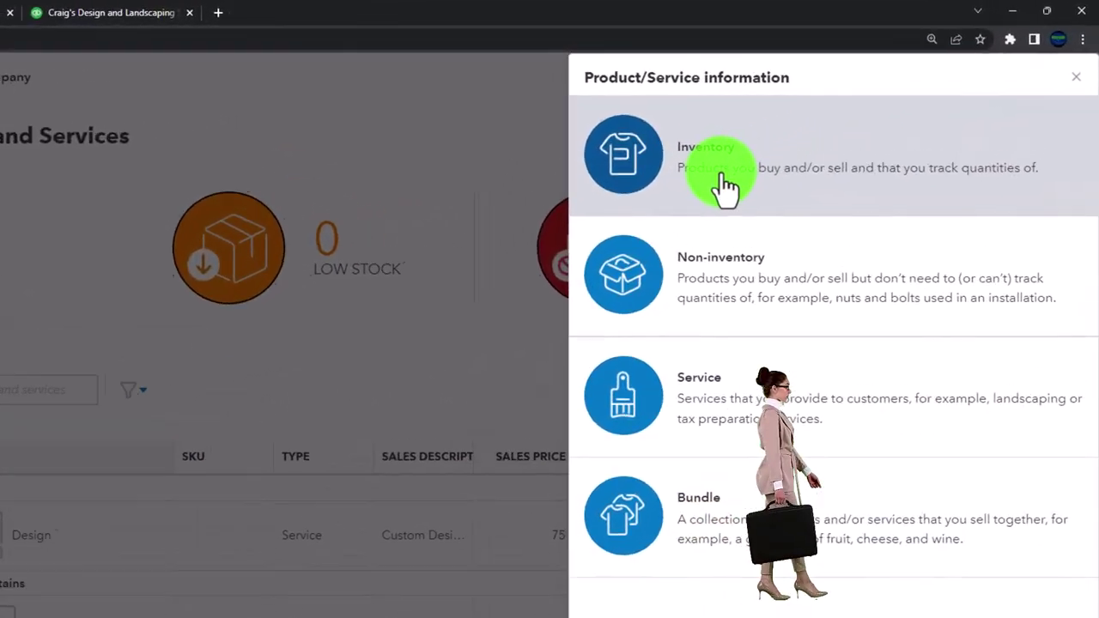
click(816, 154)
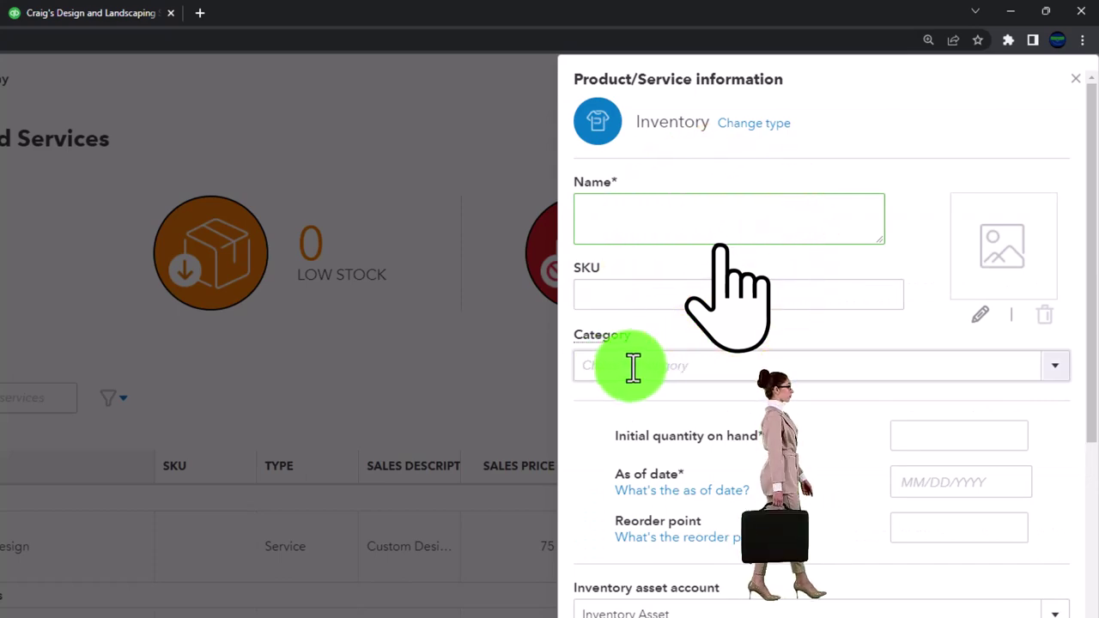
click(1075, 78)
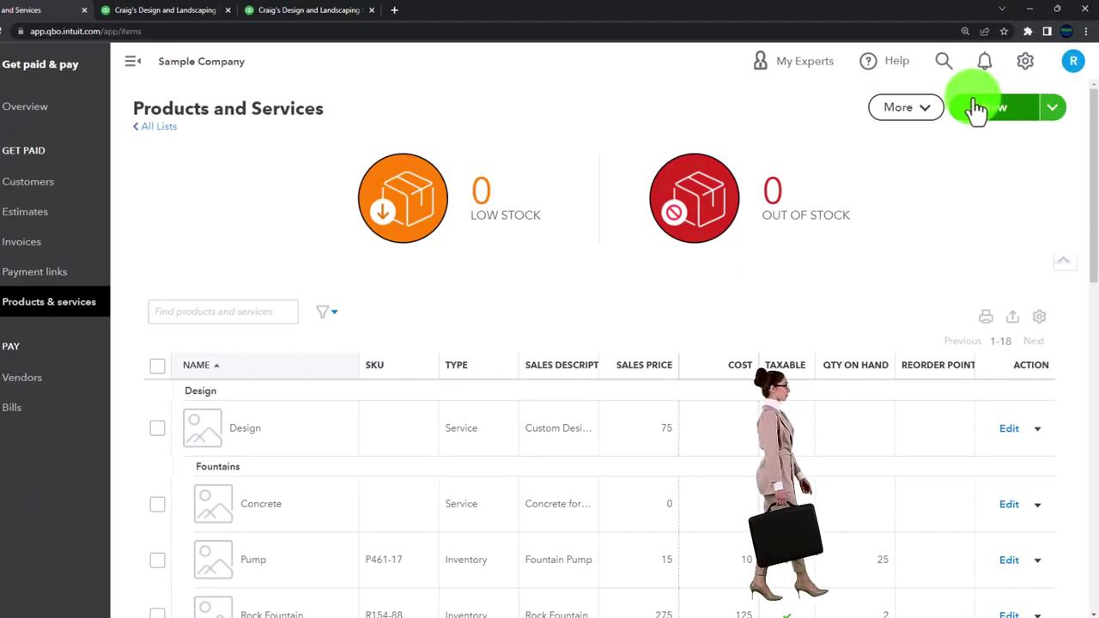
Open Custom Form Styles from the page of all lists and view the actions available for the Standard style
click(1024, 61)
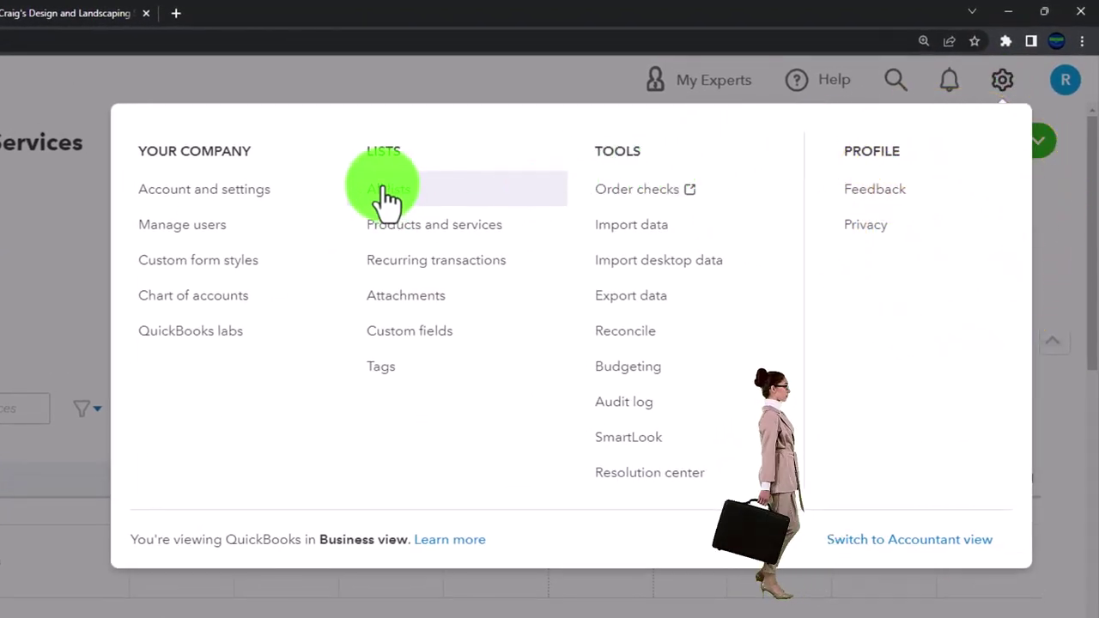
click(439, 199)
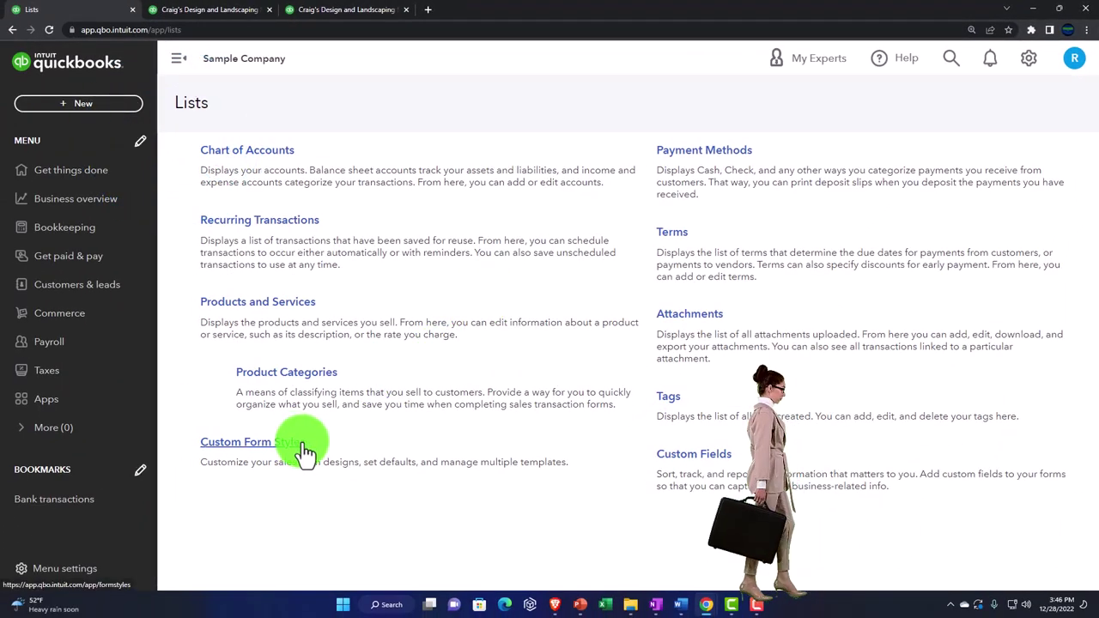
click(249, 442)
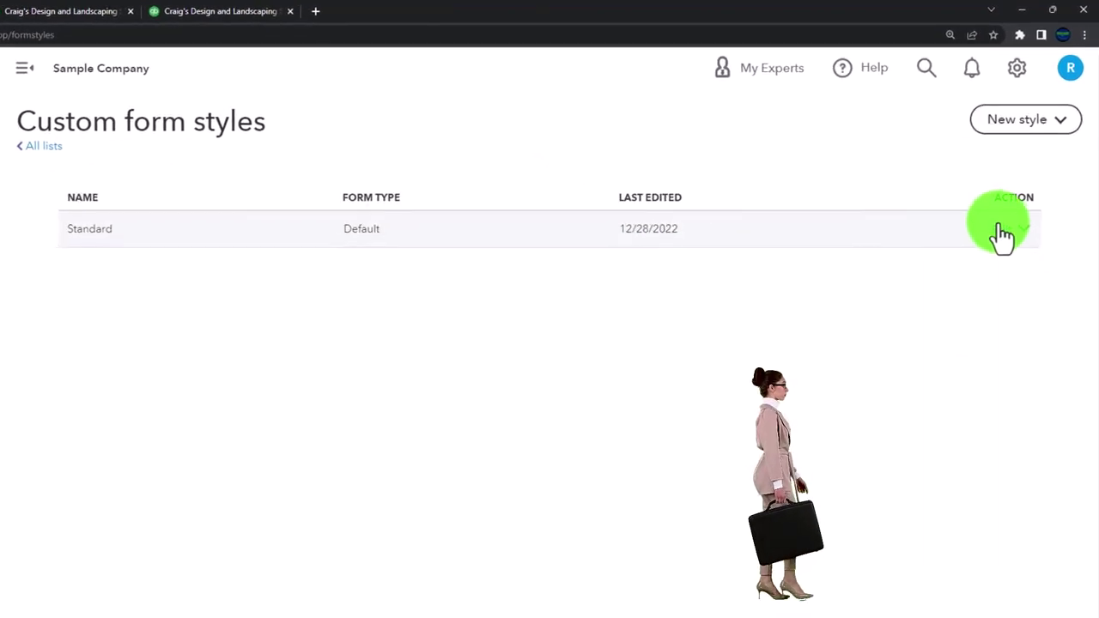
click(1023, 230)
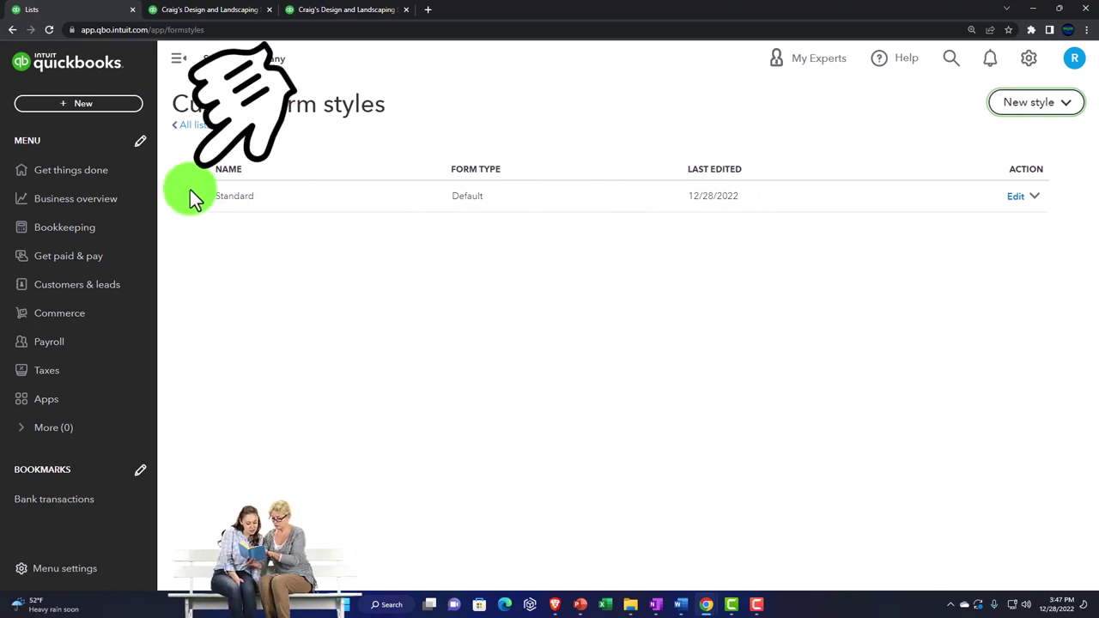
Review the transaction forms that can be created and the form types offered for a new style, and return to all lists
click(88, 104)
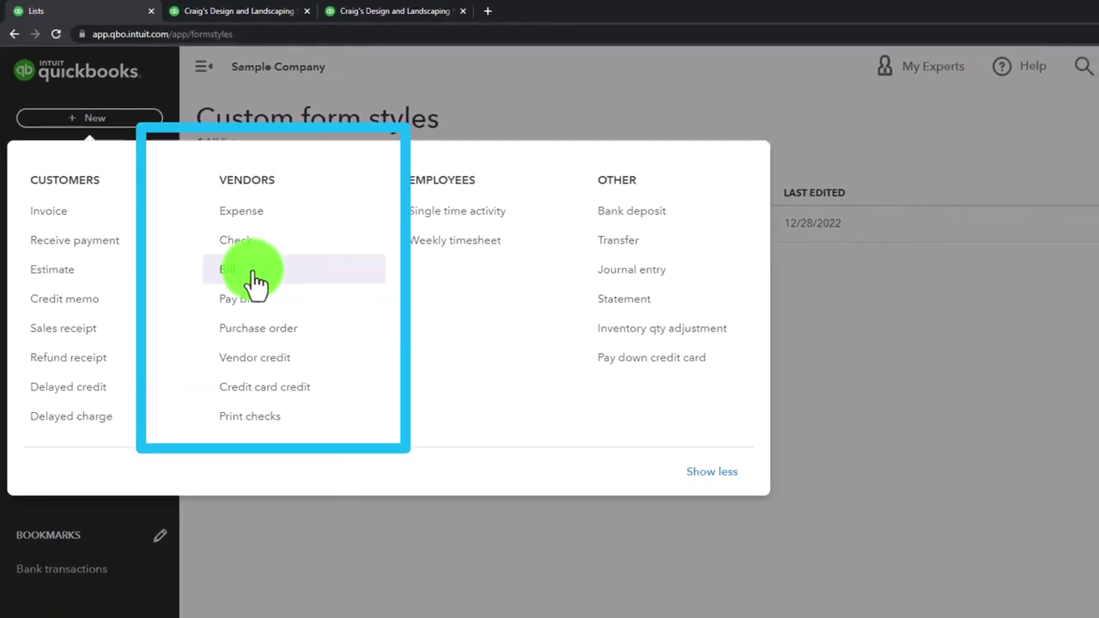
click(881, 271)
click(1049, 106)
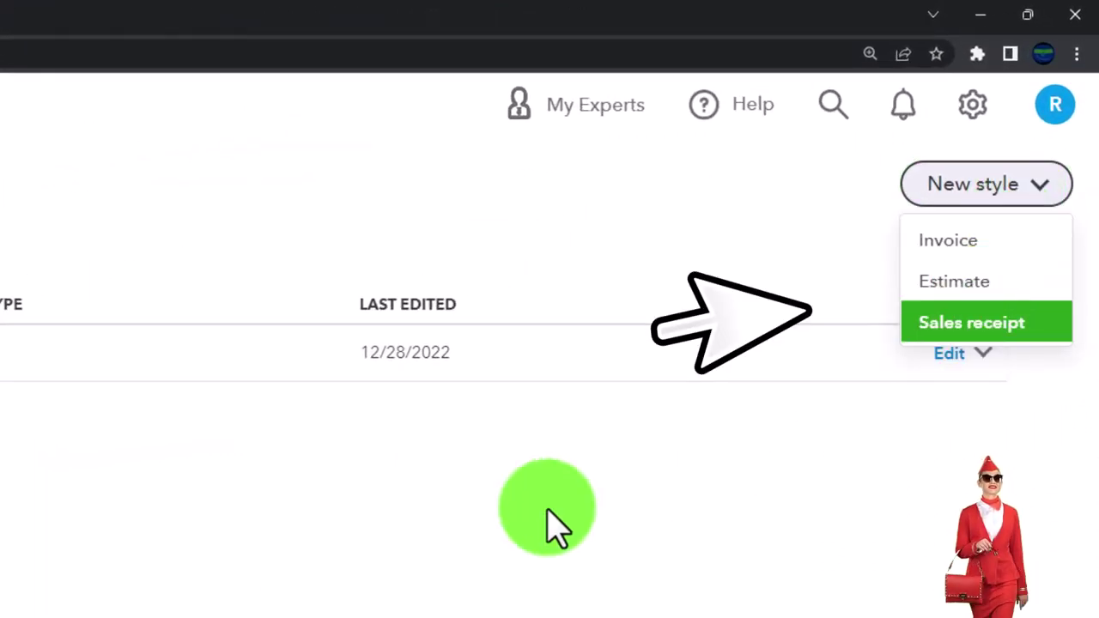
key(Escape)
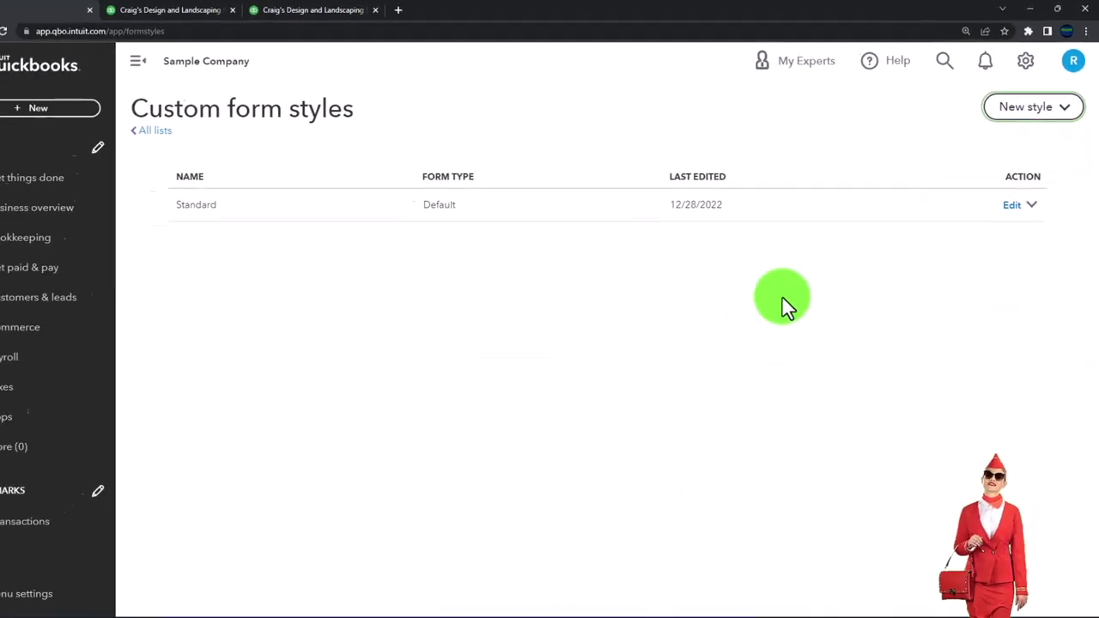
click(154, 130)
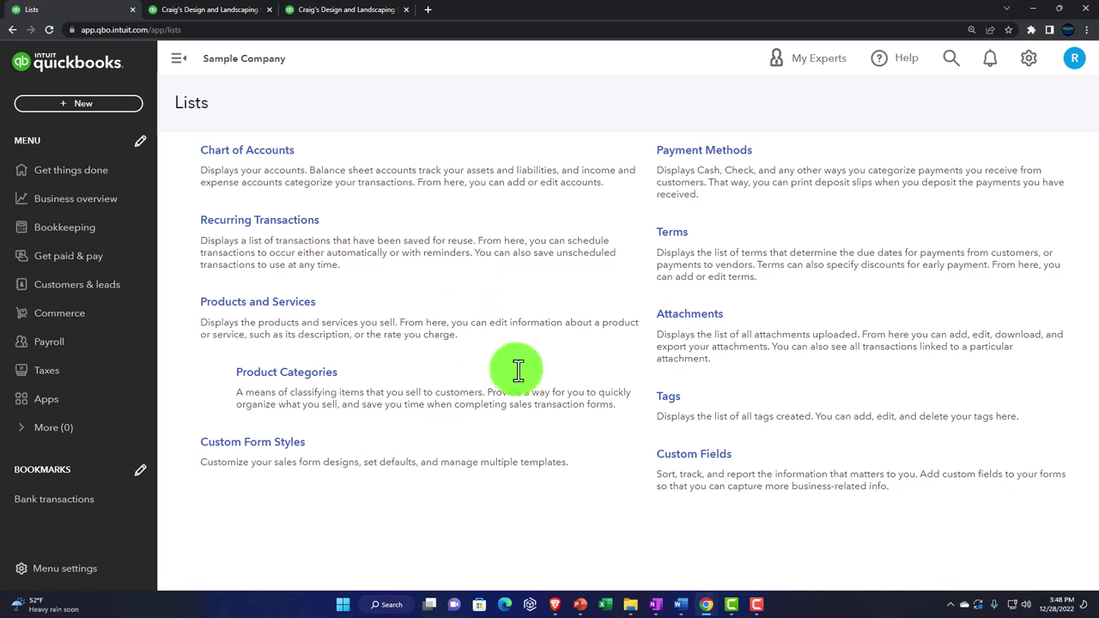
View the Payment Methods list and open a blank sales receipt at its payment method field
click(696, 154)
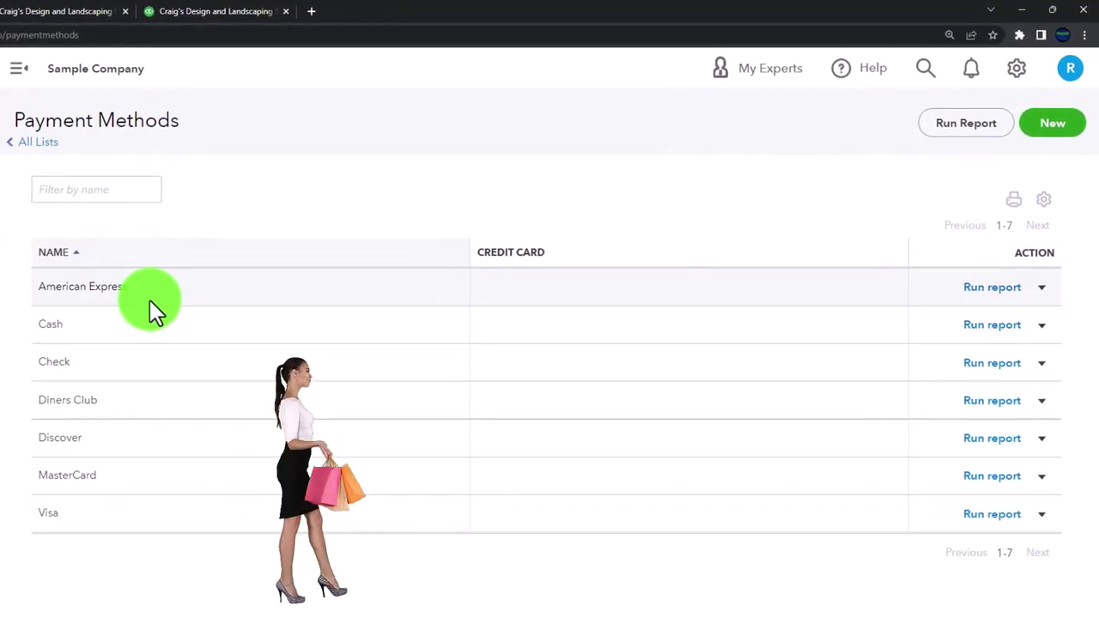
click(94, 110)
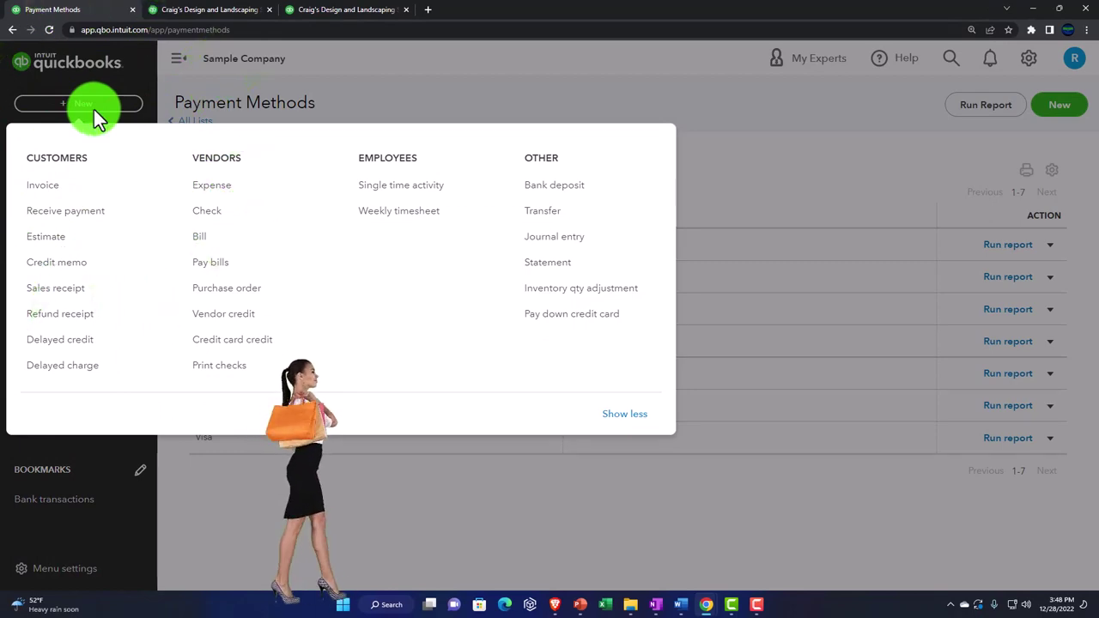
click(94, 217)
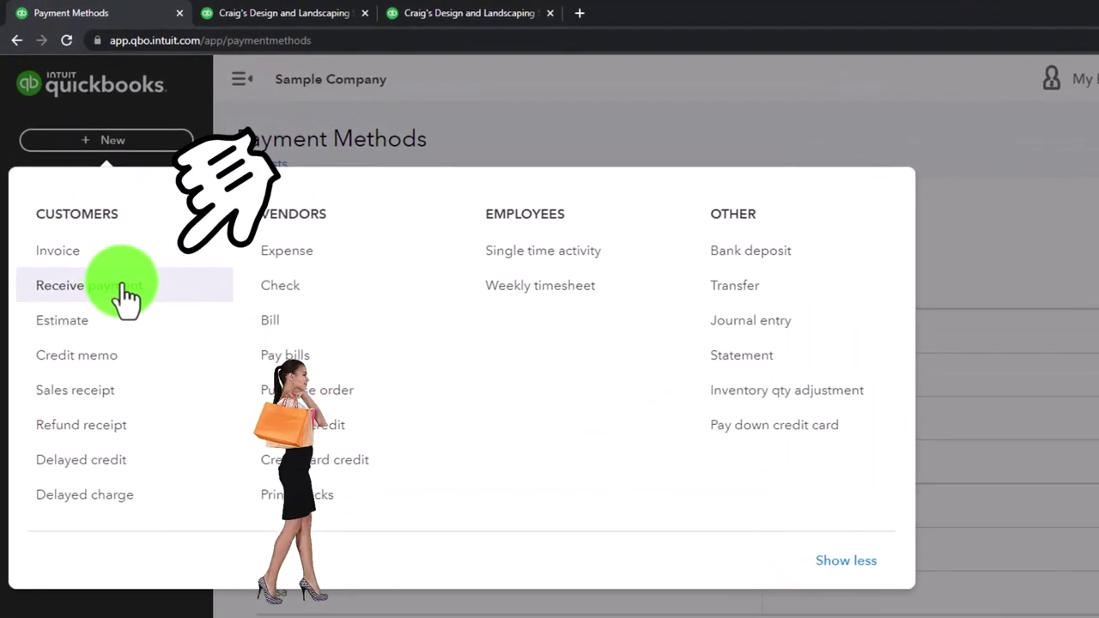
click(95, 391)
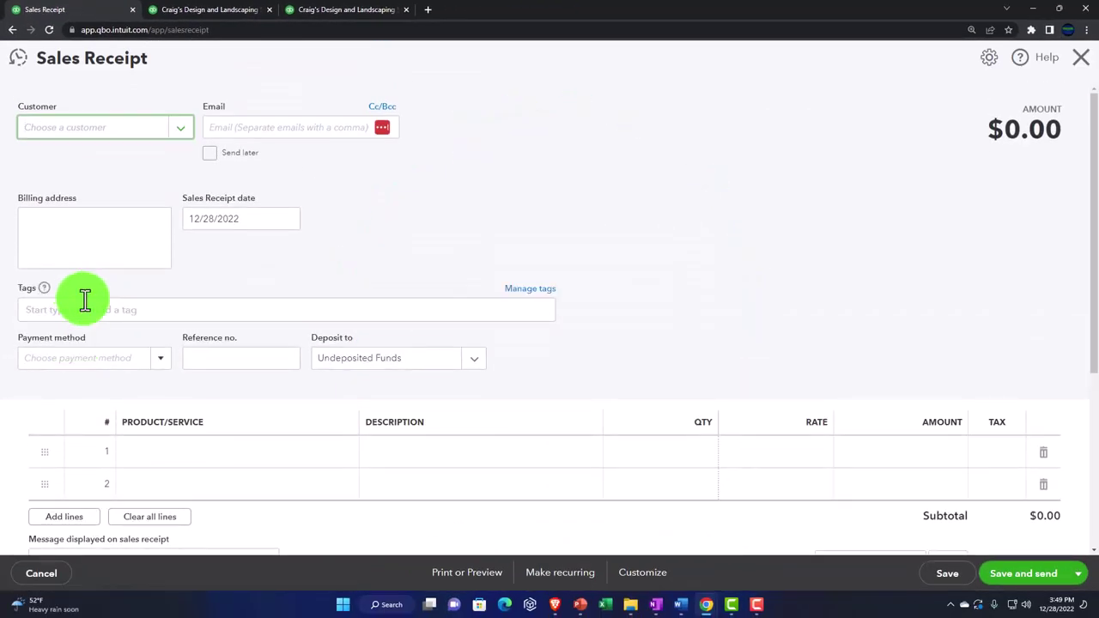
scroll(108, 318, down, 2)
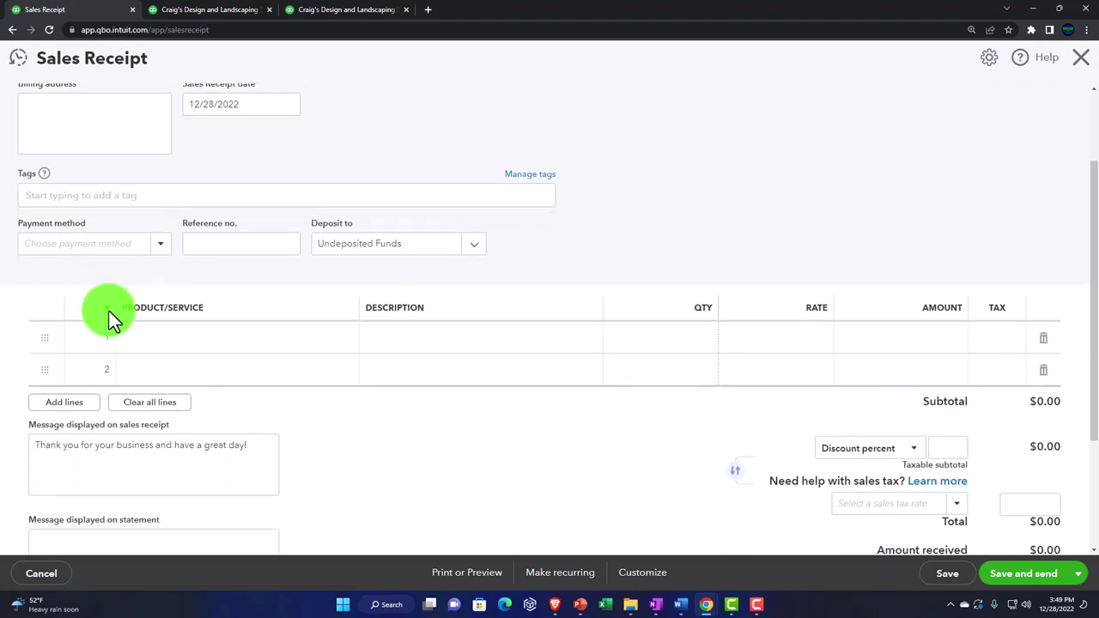
Add a payment method named Transfer from the sales receipt and leave the receipt without saving it
click(161, 255)
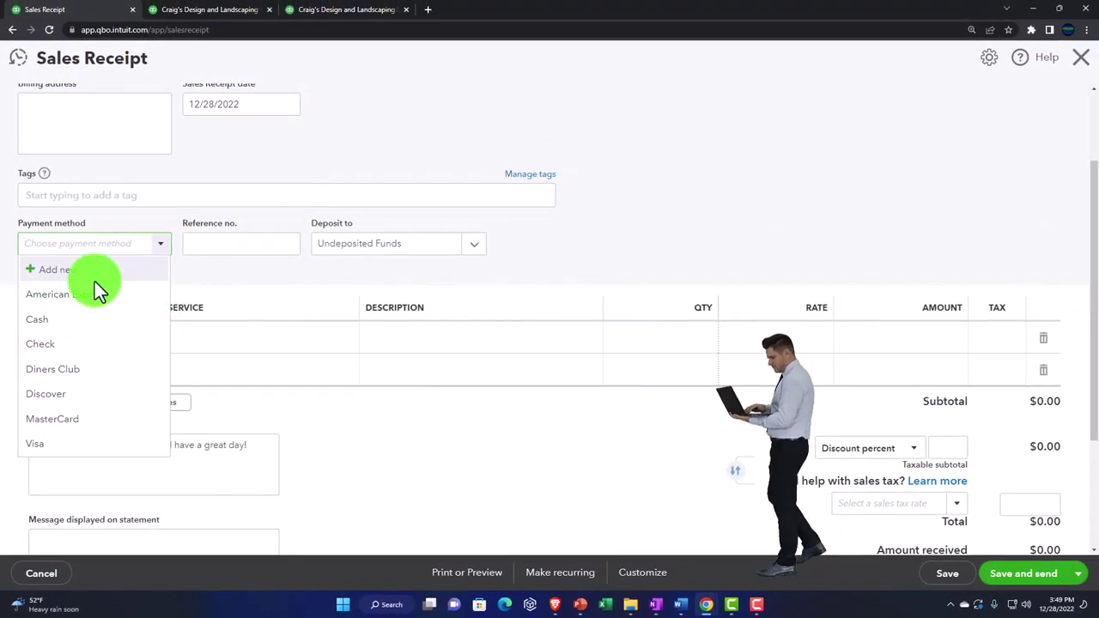
click(70, 273)
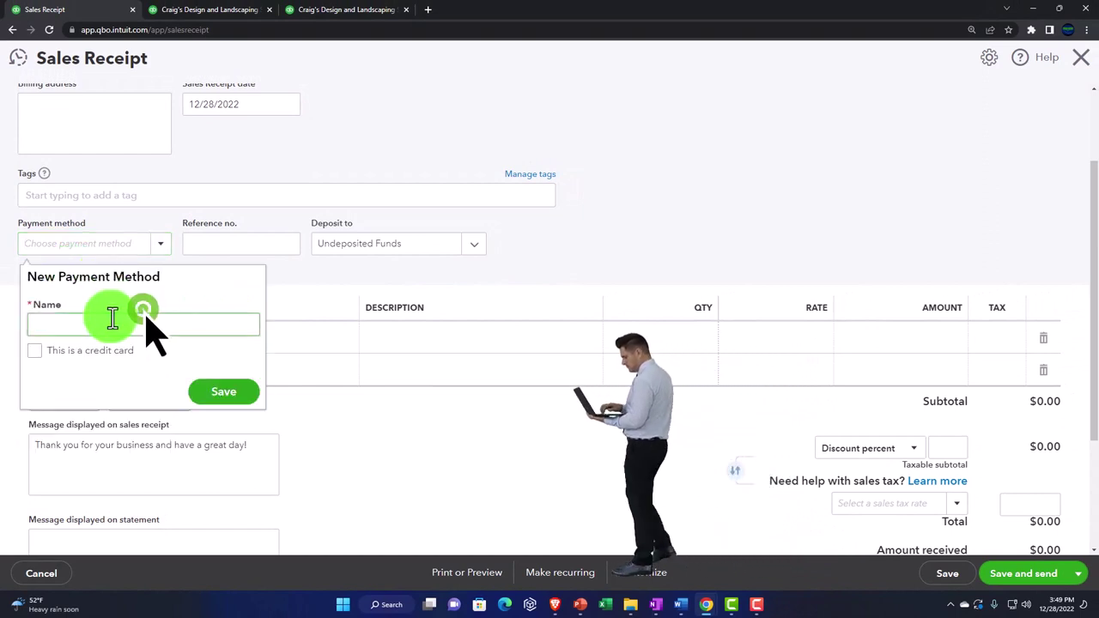
text(Transfer)
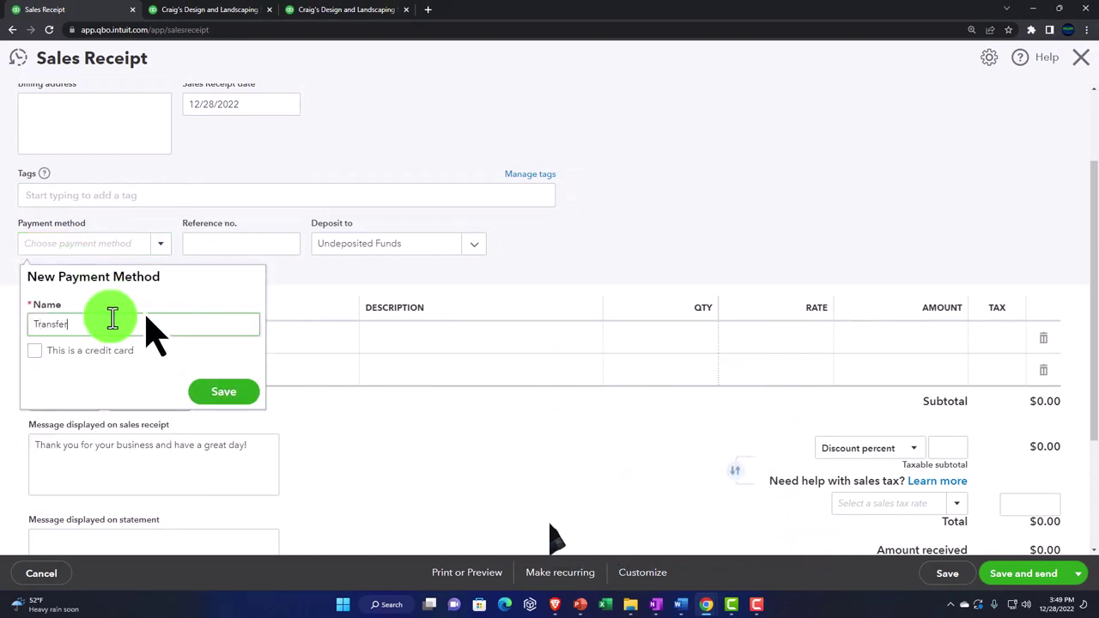
click(228, 393)
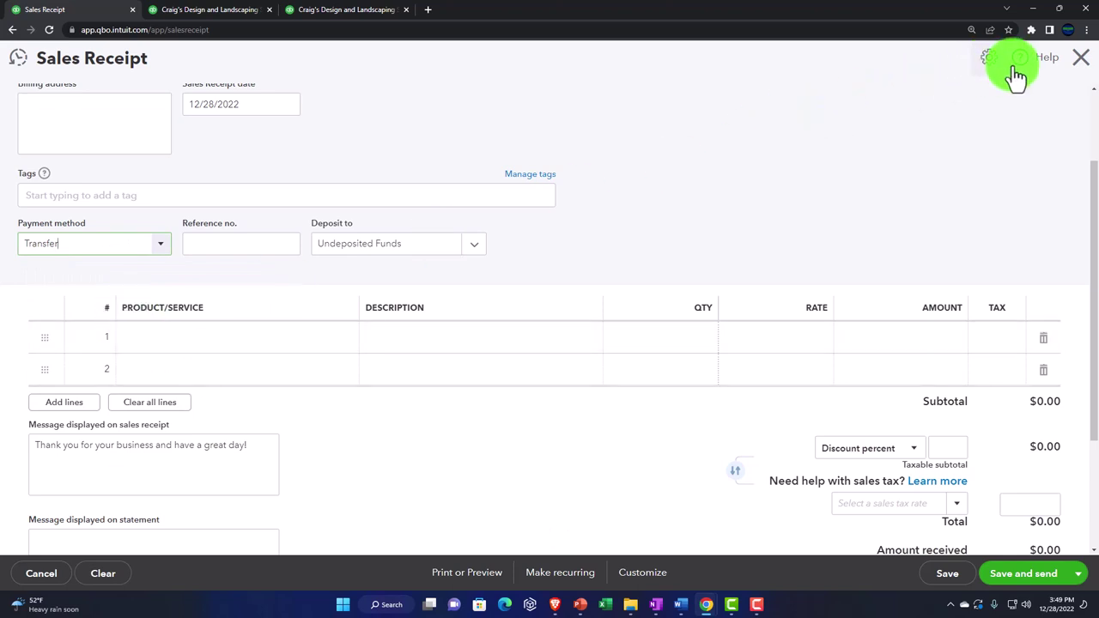
click(1082, 60)
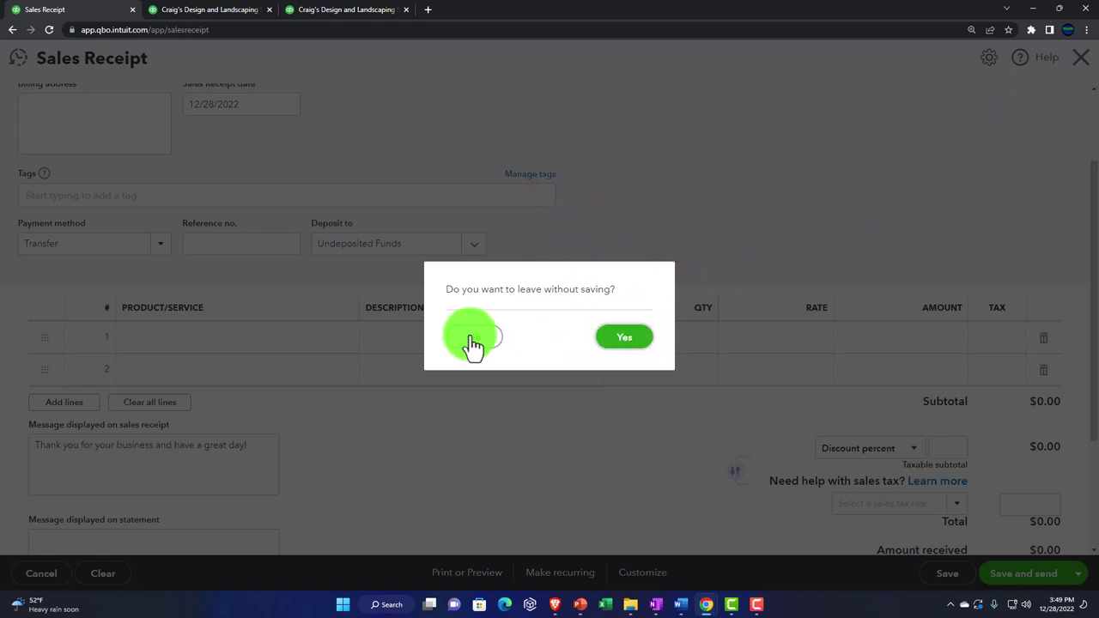
click(615, 339)
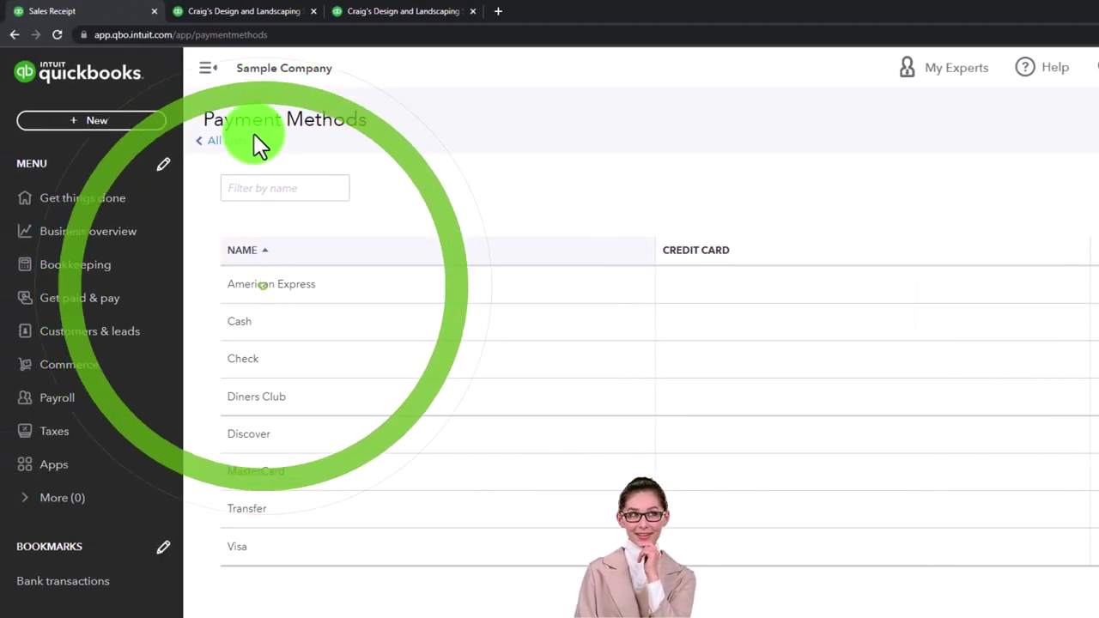
Check the actions available for the American Express payment method and return to all lists
click(1039, 287)
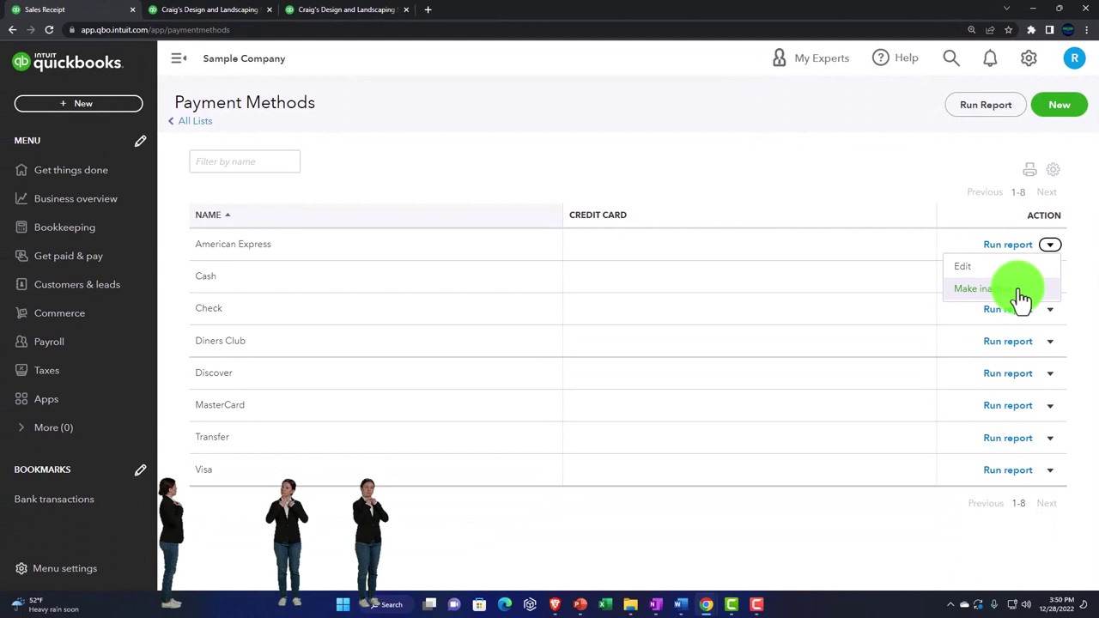
click(1021, 298)
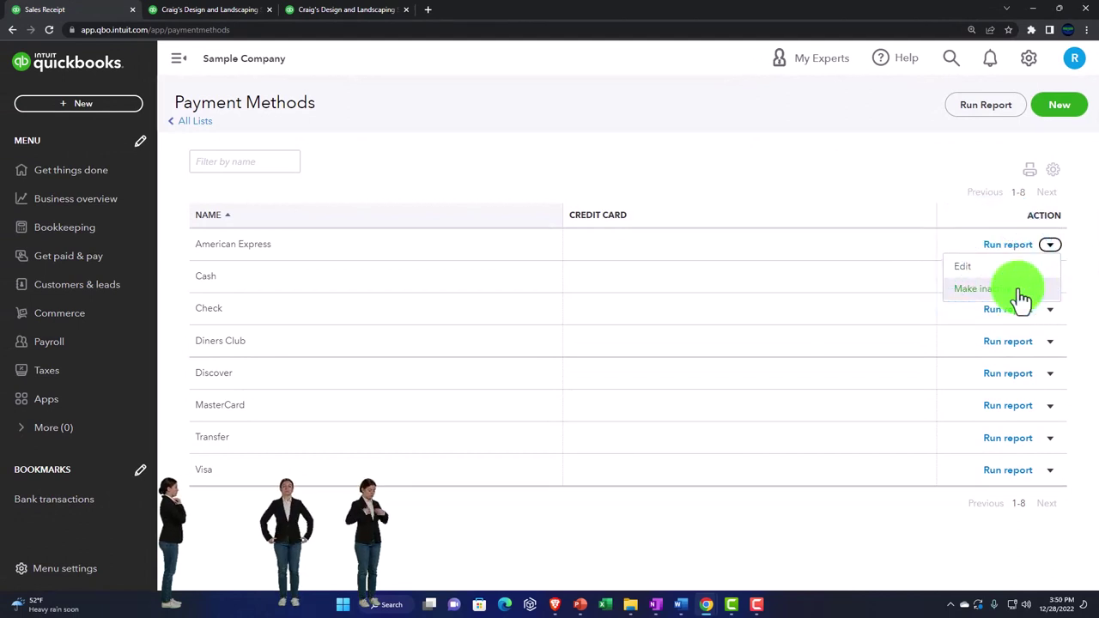
click(199, 128)
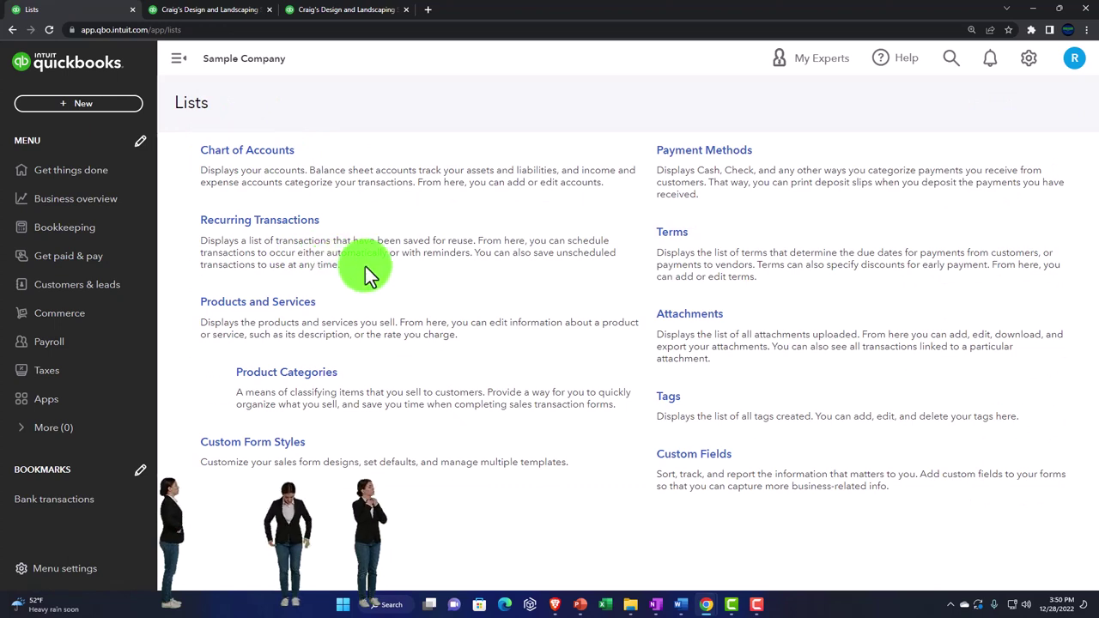
click(678, 163)
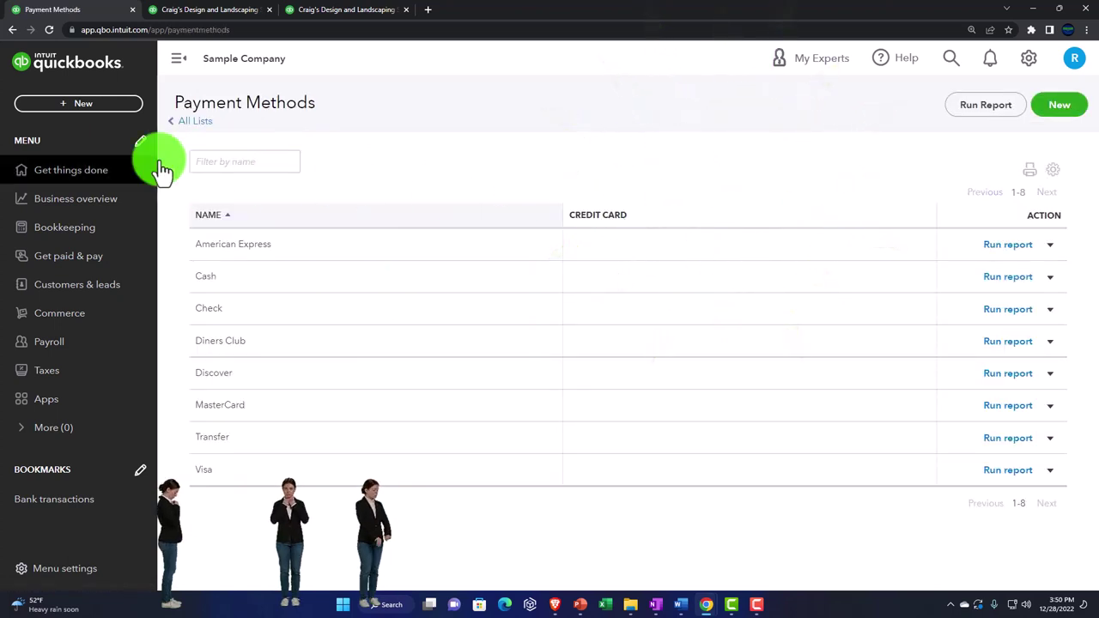
click(203, 125)
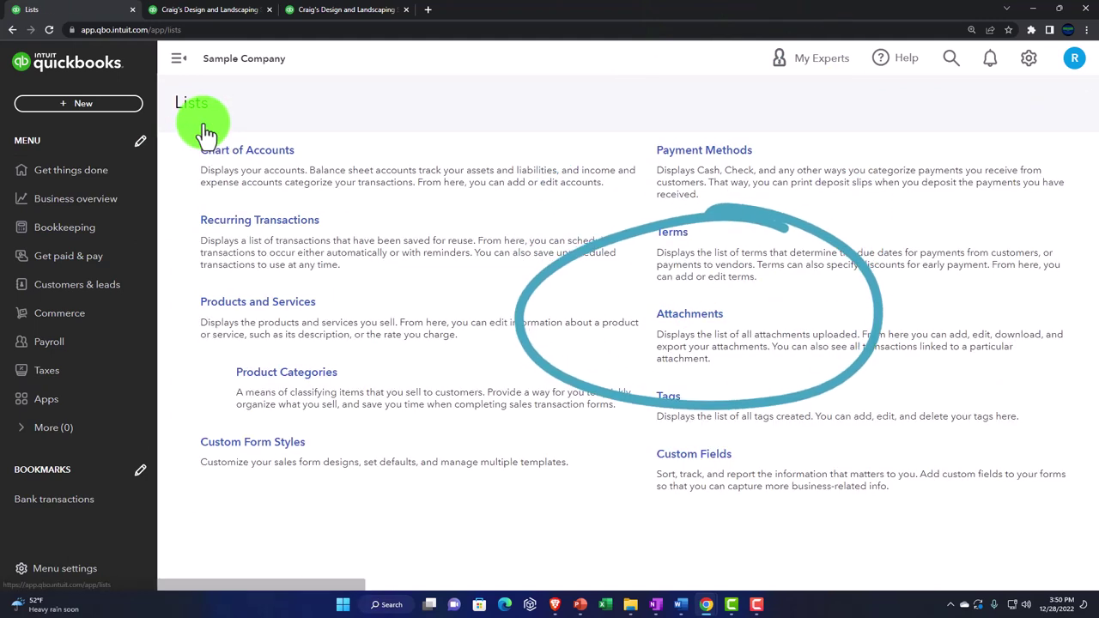
View the Terms list and the terms choices on a blank invoice
click(679, 232)
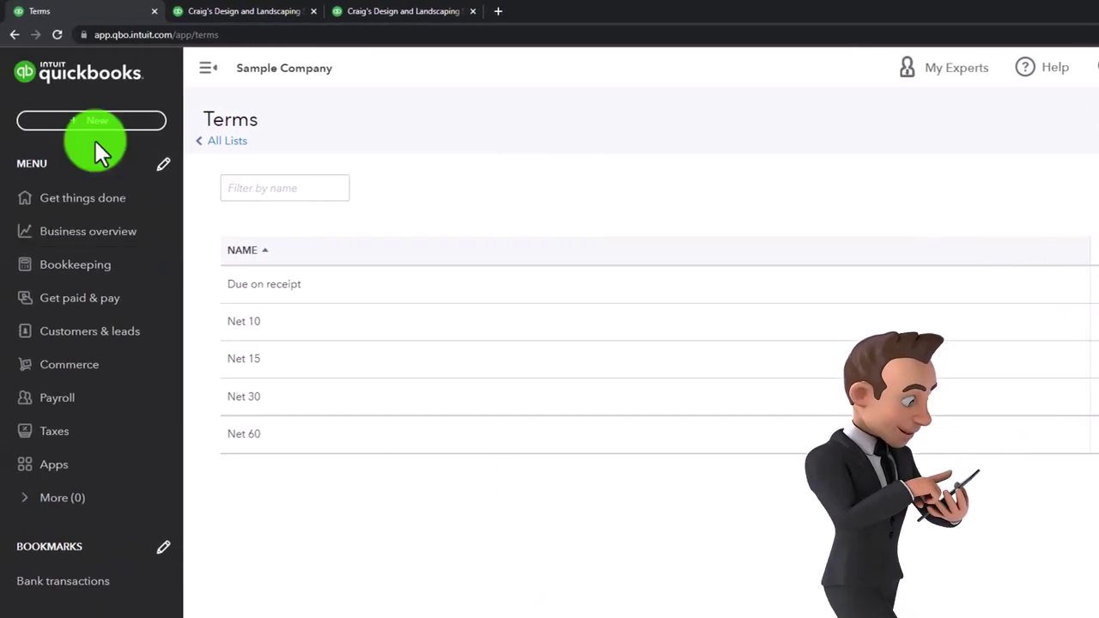
click(10, 126)
click(69, 214)
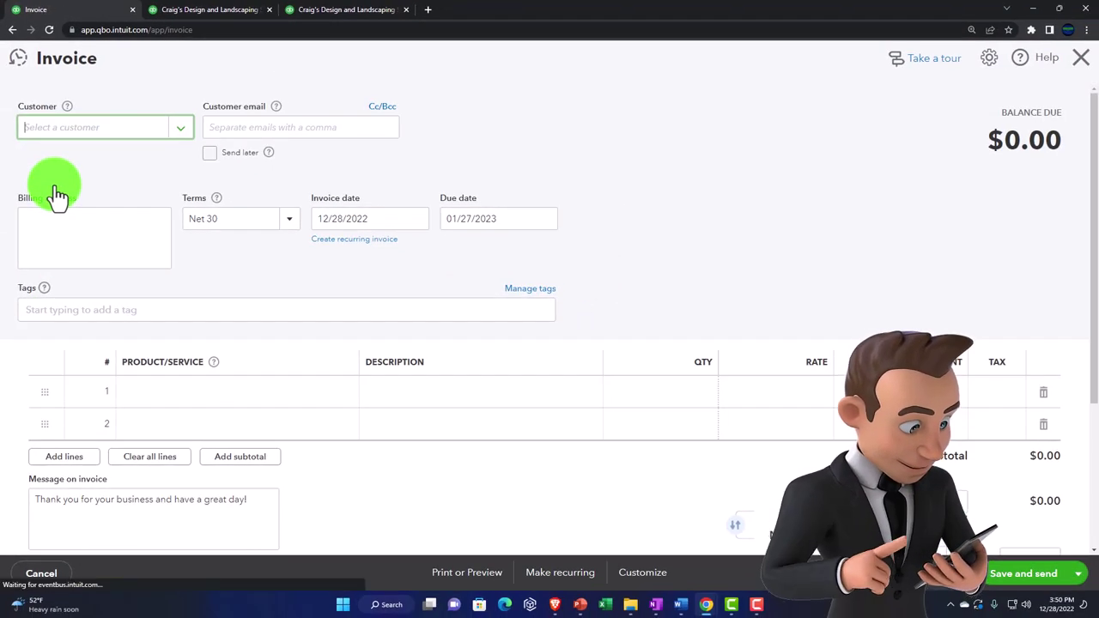
click(294, 225)
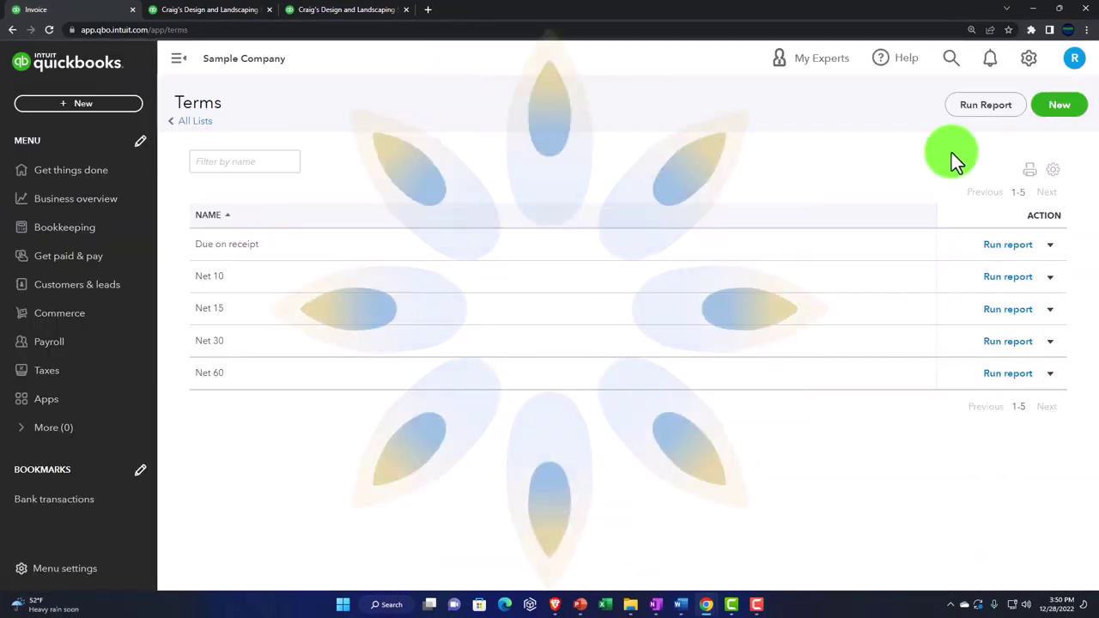
Try out a new term named 40 due by a certain day of the month and close the form without saving
click(1062, 119)
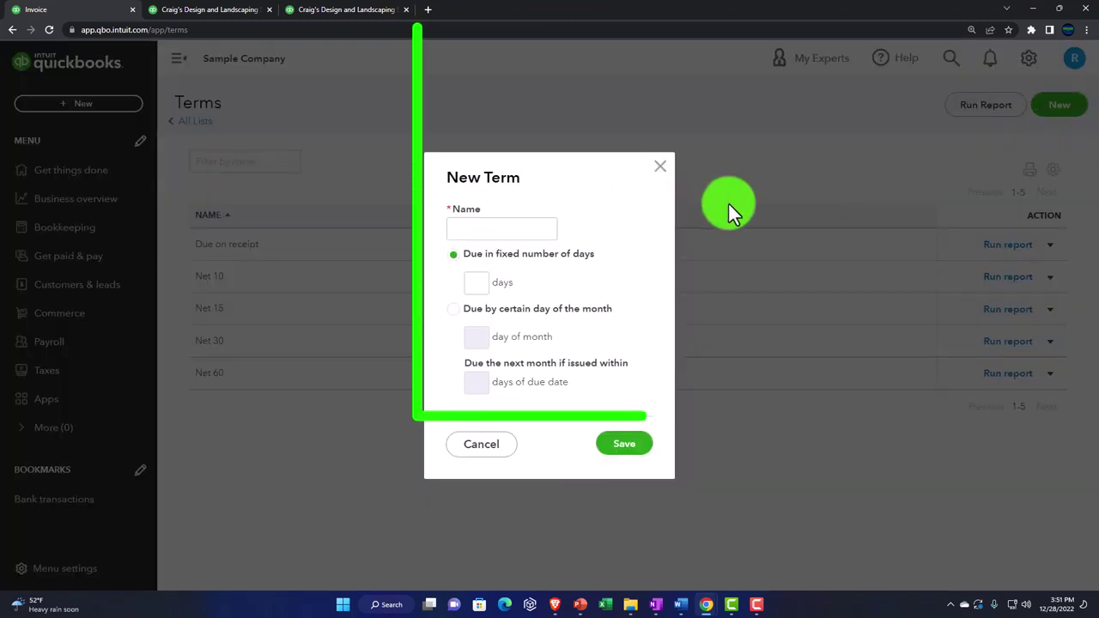
click(515, 227)
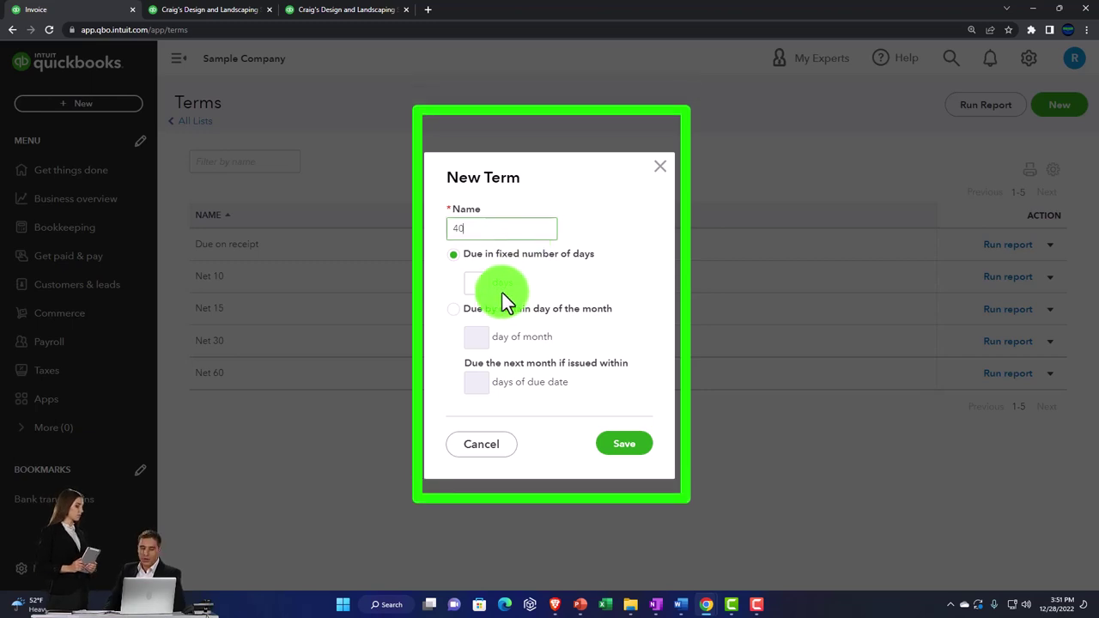
click(465, 266)
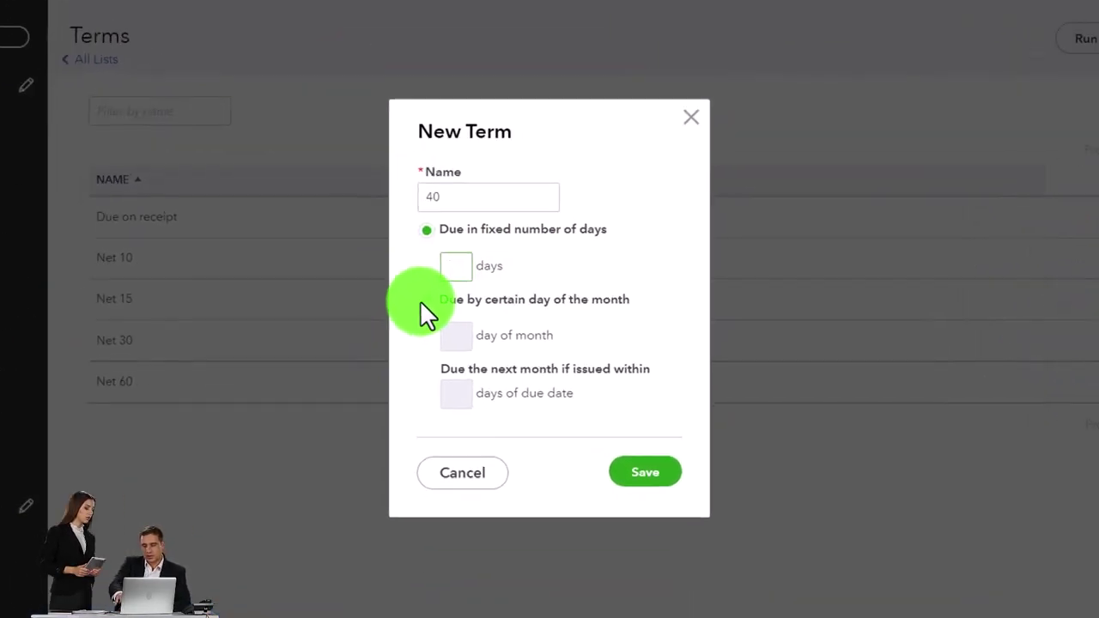
click(460, 310)
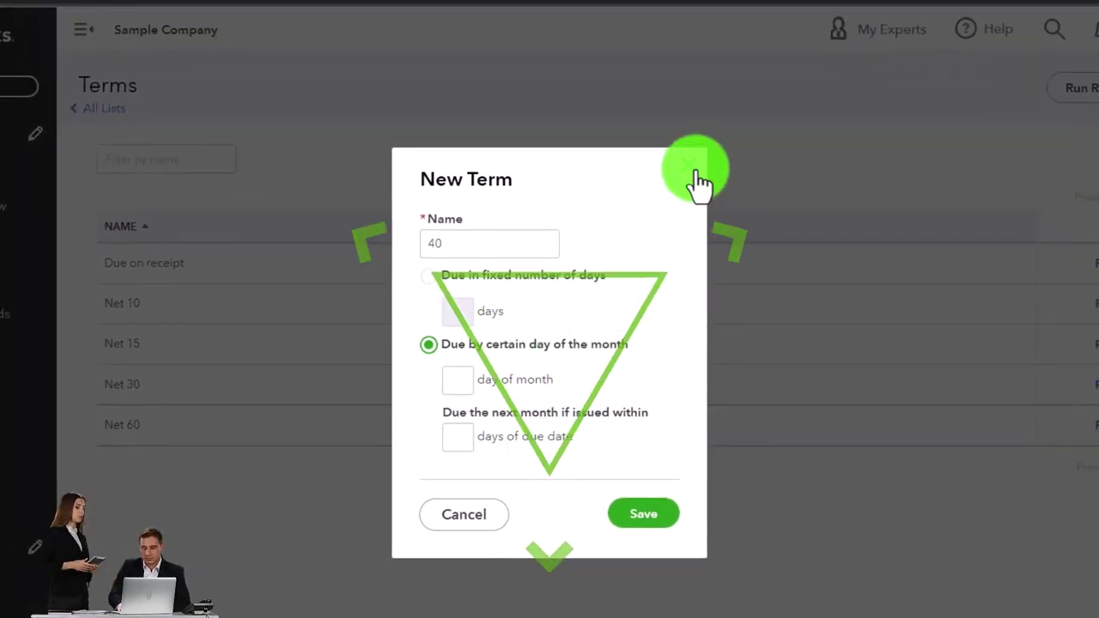
click(693, 165)
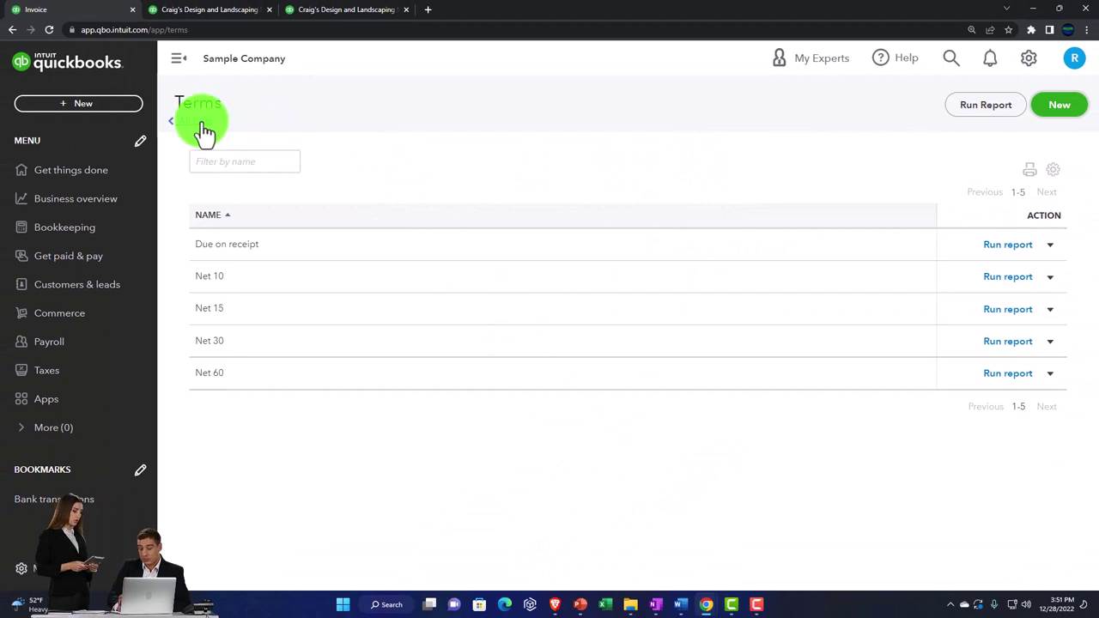
View the Attachments list from the page of all lists and return to that page
click(203, 127)
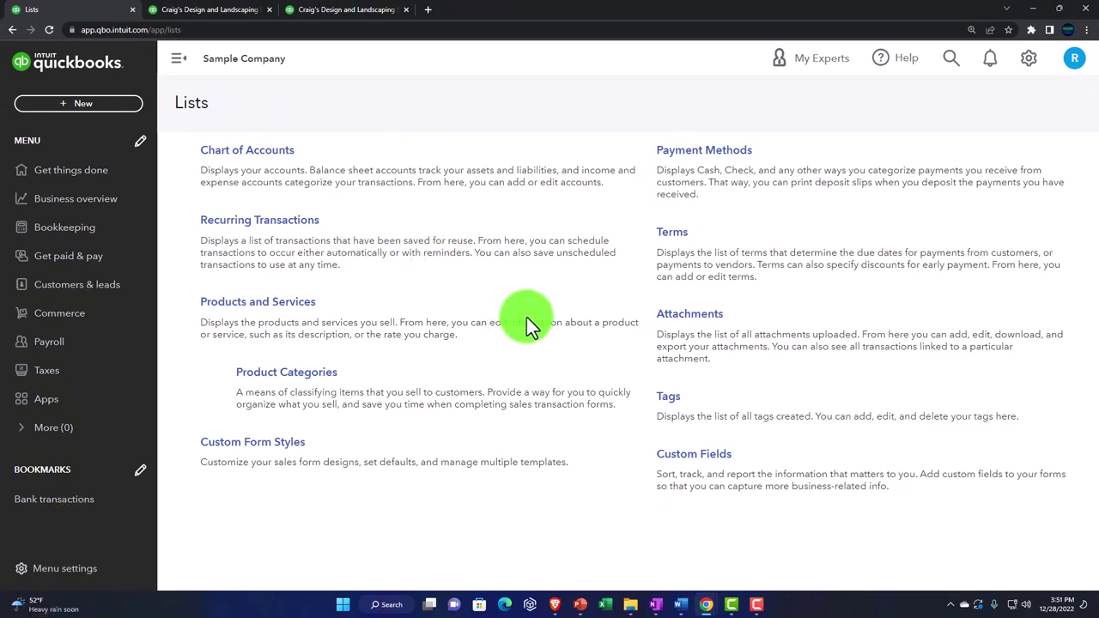
click(688, 315)
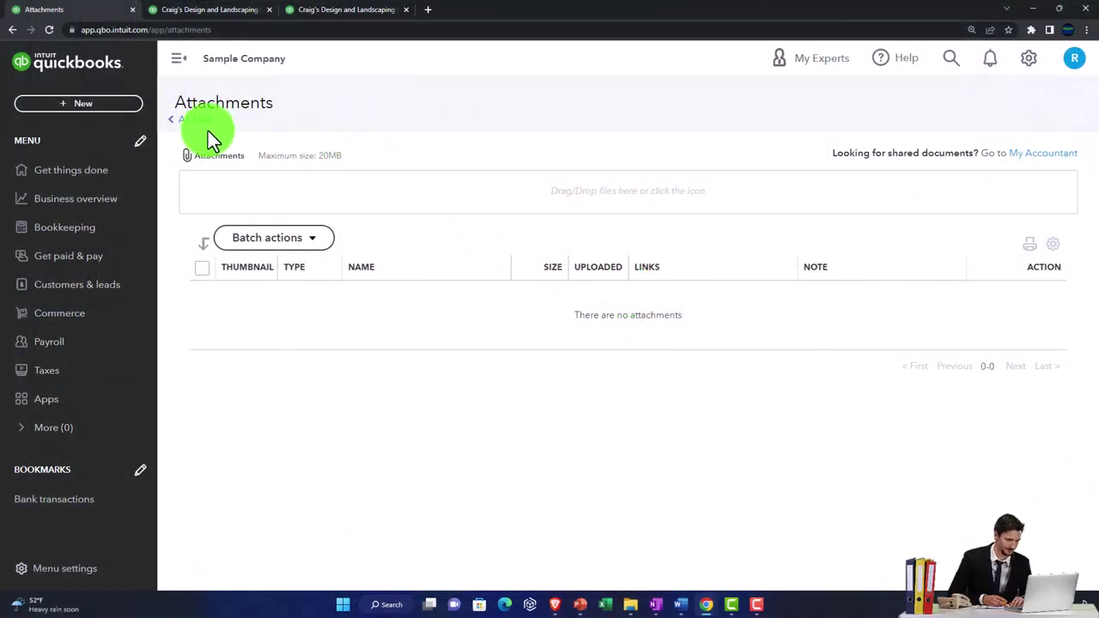
click(197, 121)
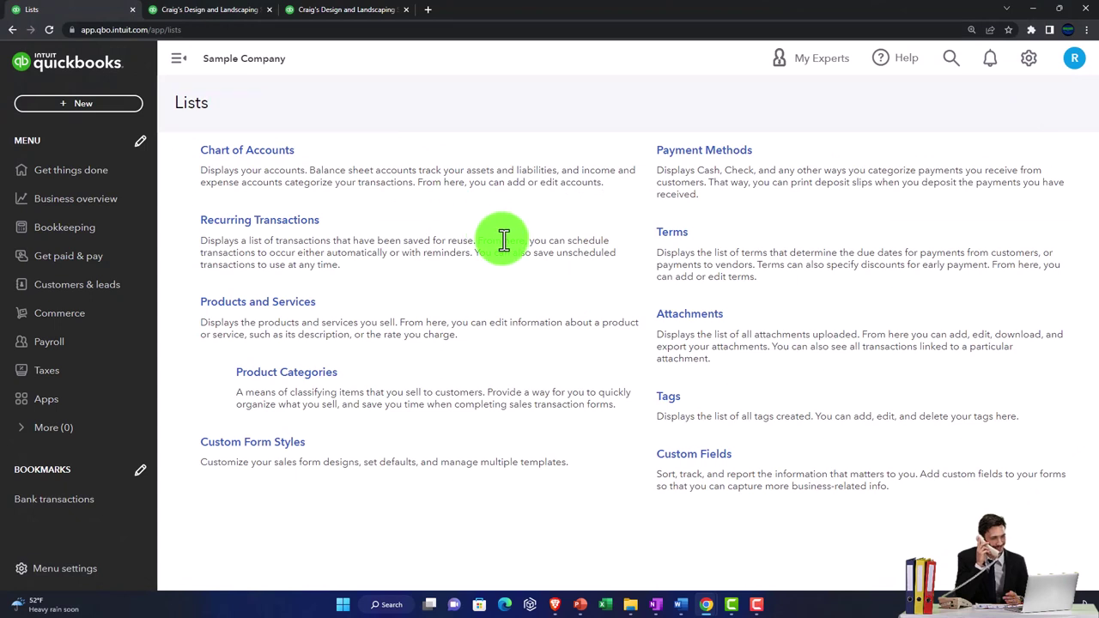
From the page of all lists, view the Tags list and create a new tag group named Group 1
click(668, 403)
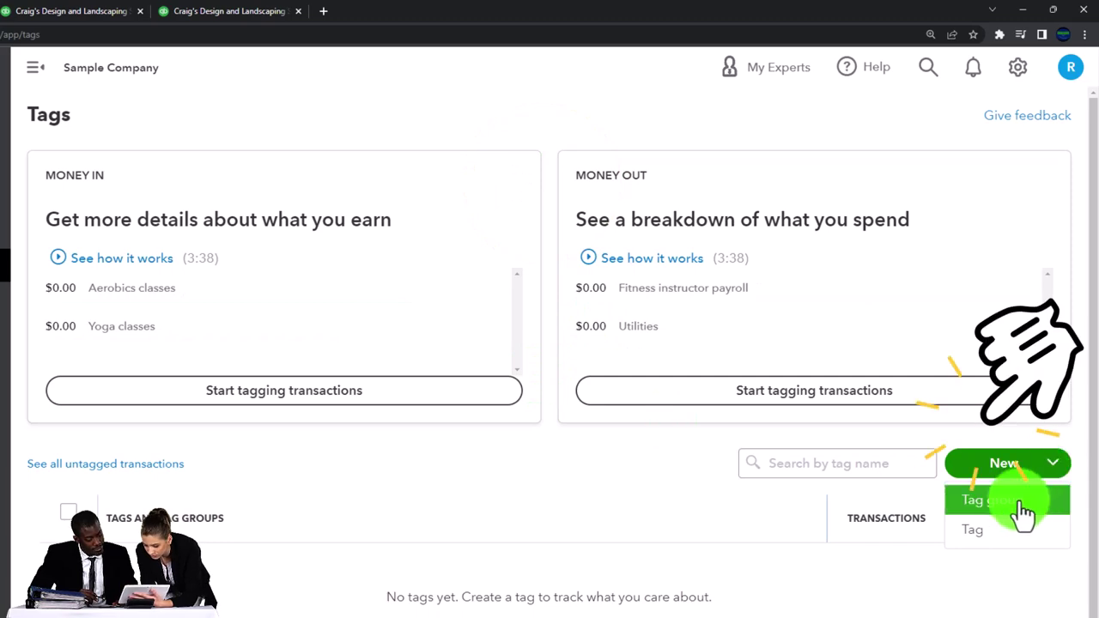
click(1023, 508)
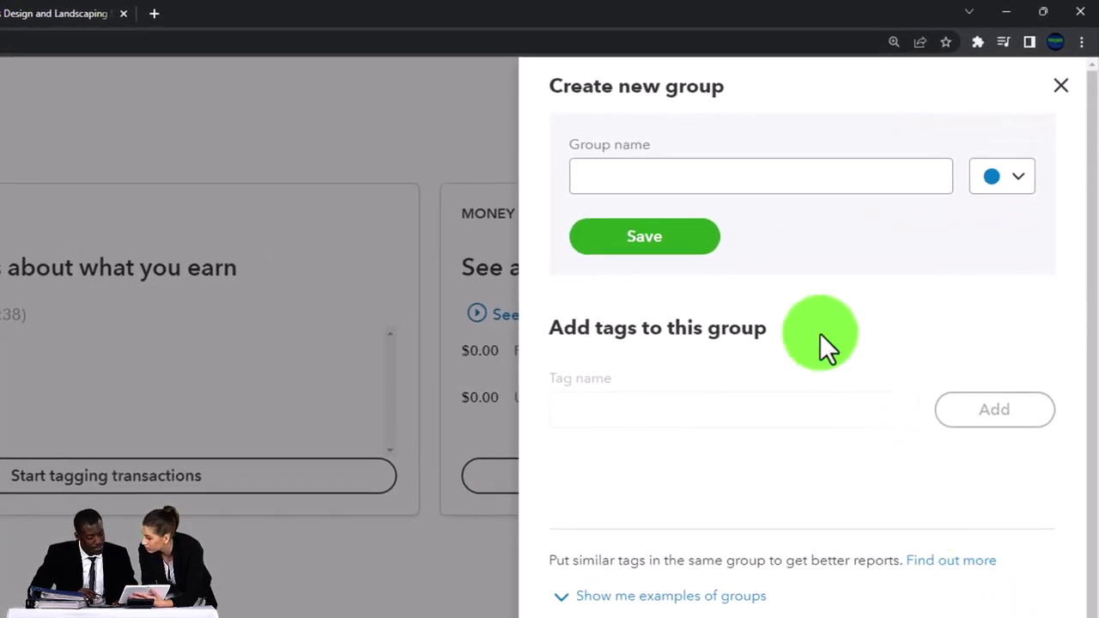
click(615, 179)
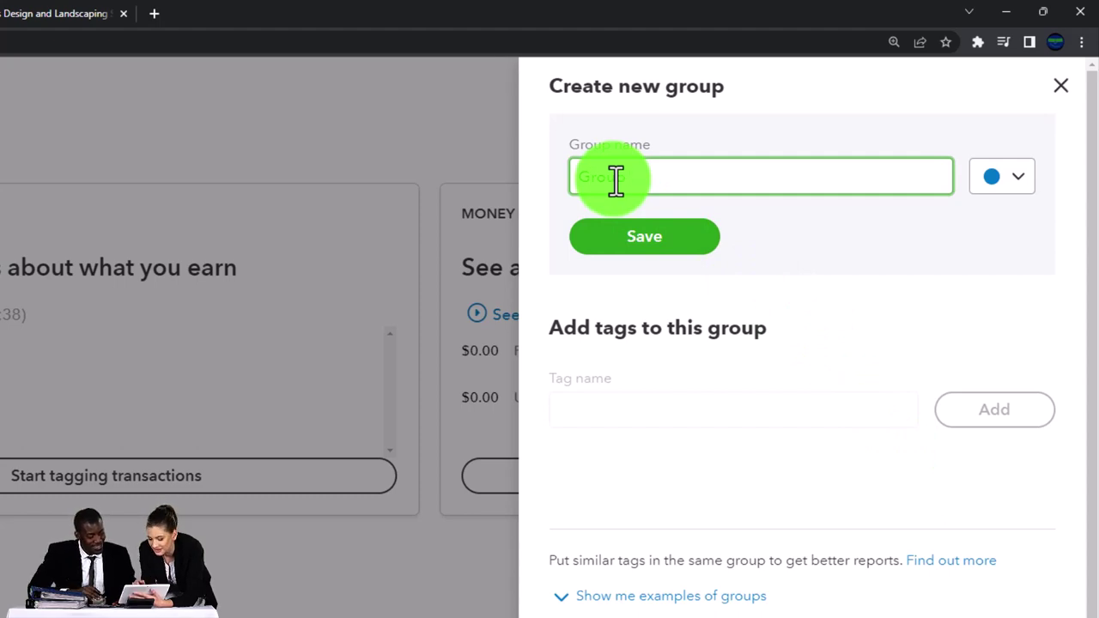
text(Group 1)
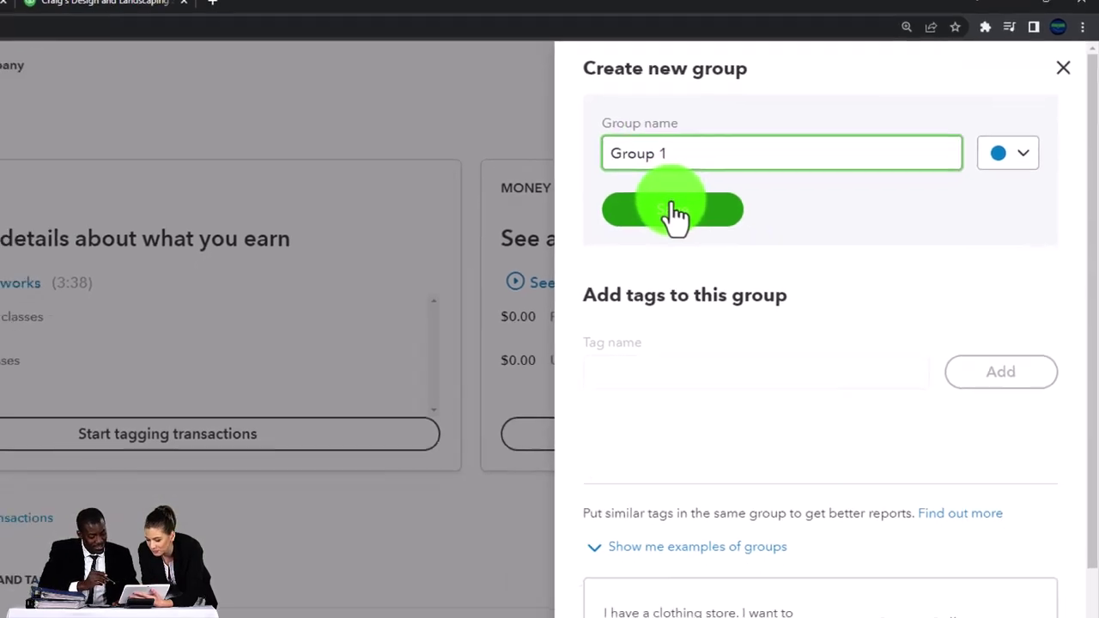
click(652, 239)
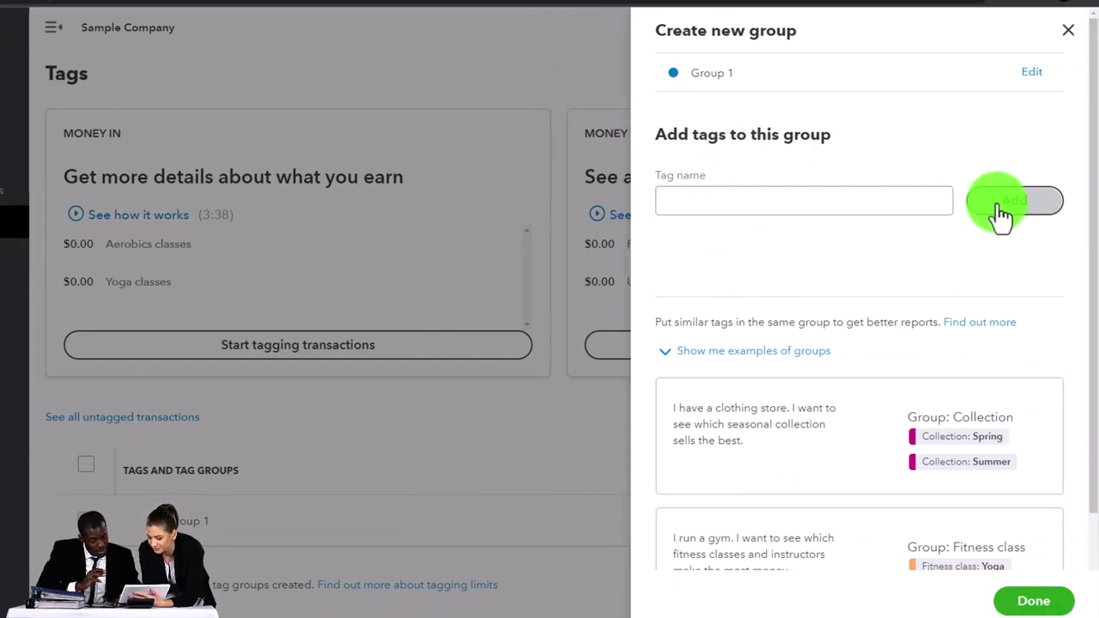
Add the tags A and B to Group 1 and finish the group
click(1000, 206)
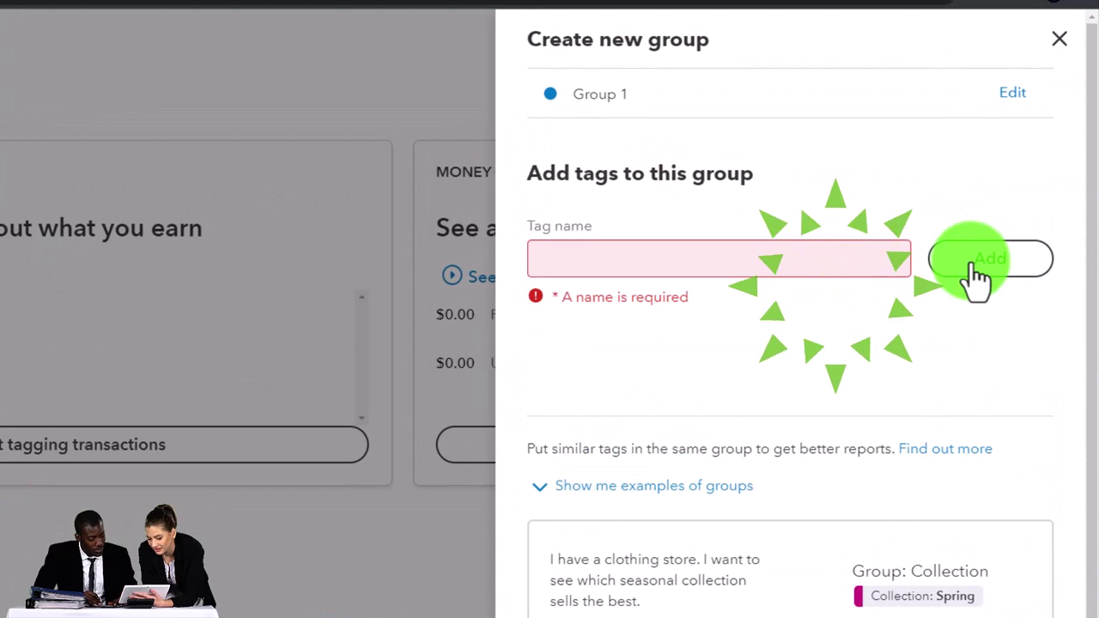
click(702, 267)
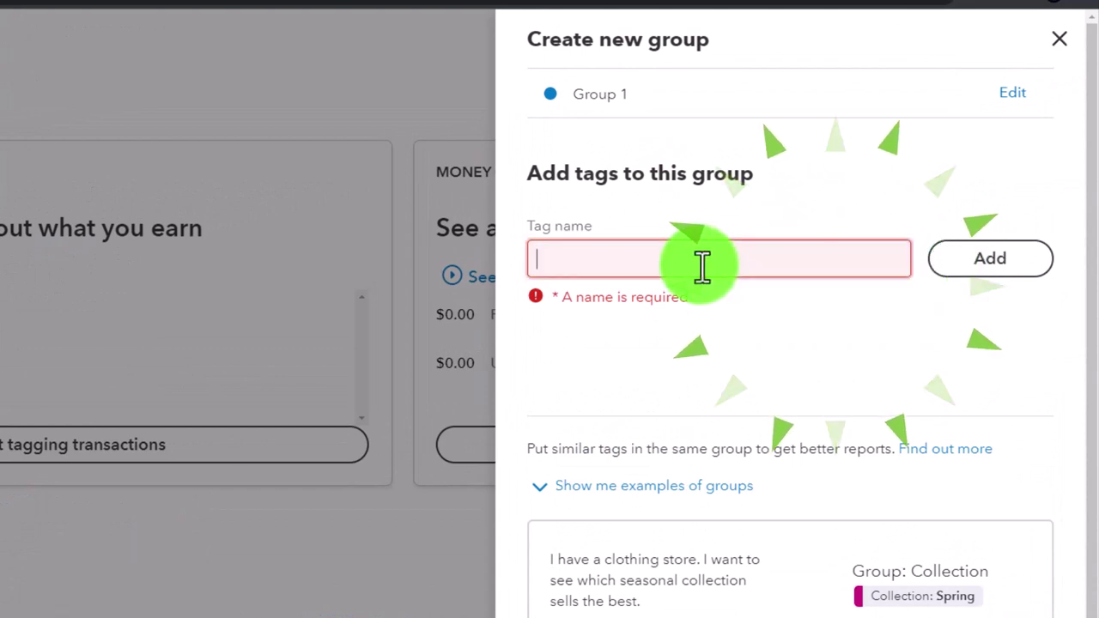
text(A)
click(965, 259)
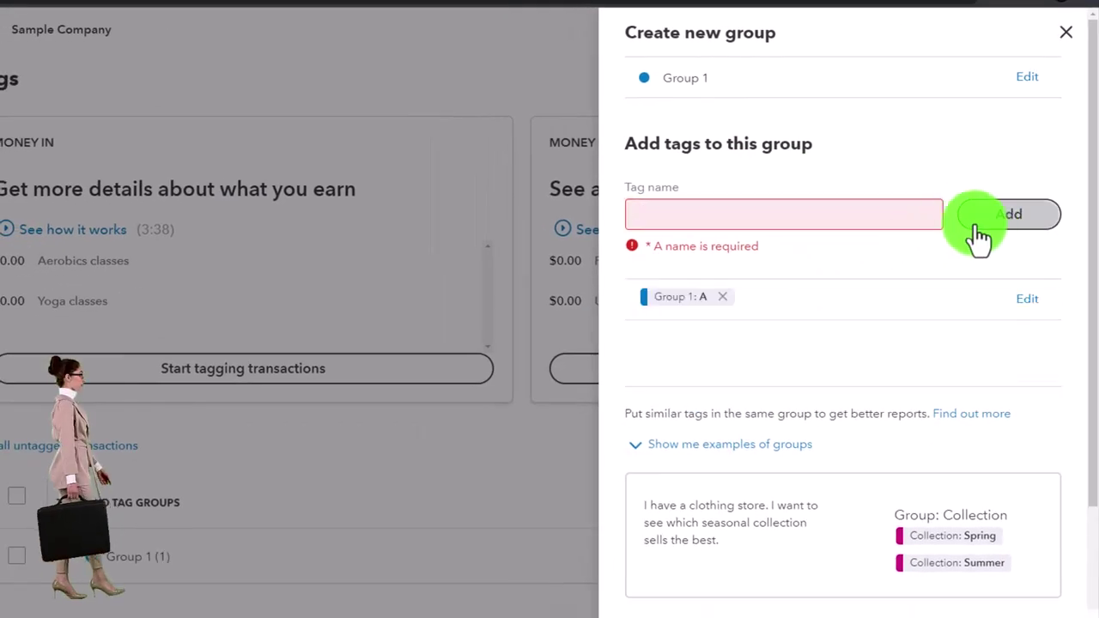
click(838, 218)
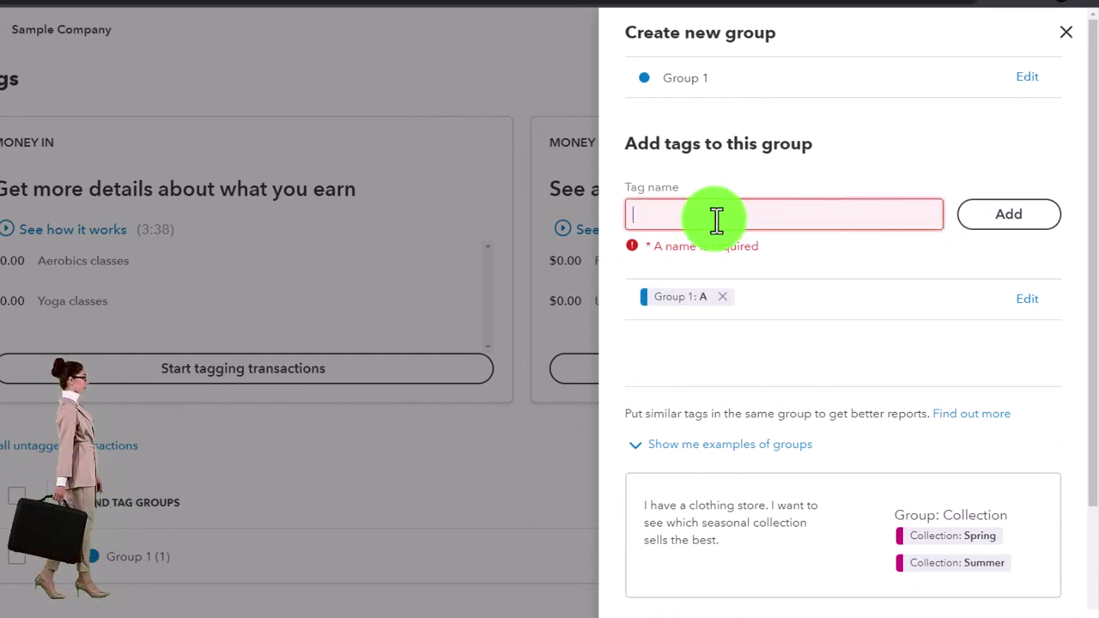
text(B)
click(1009, 214)
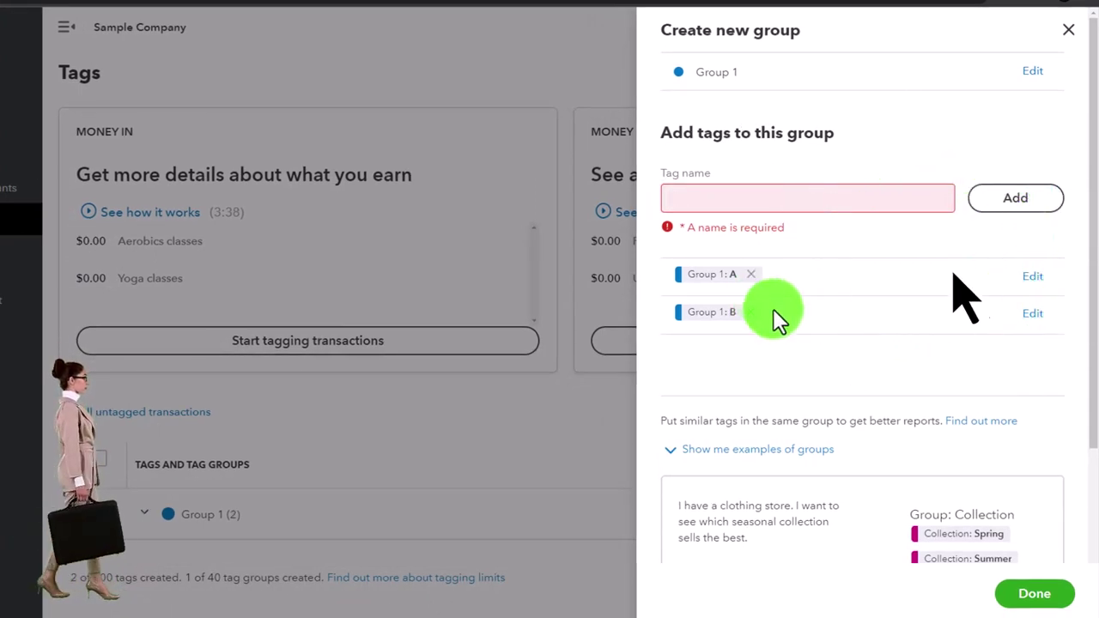
click(1017, 592)
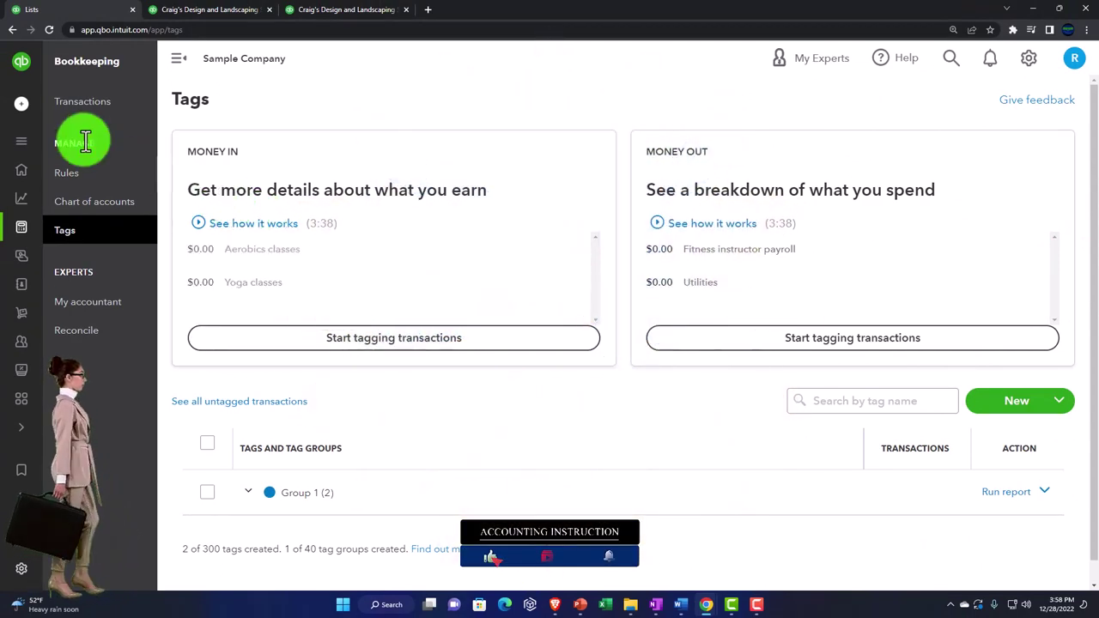
click(33, 116)
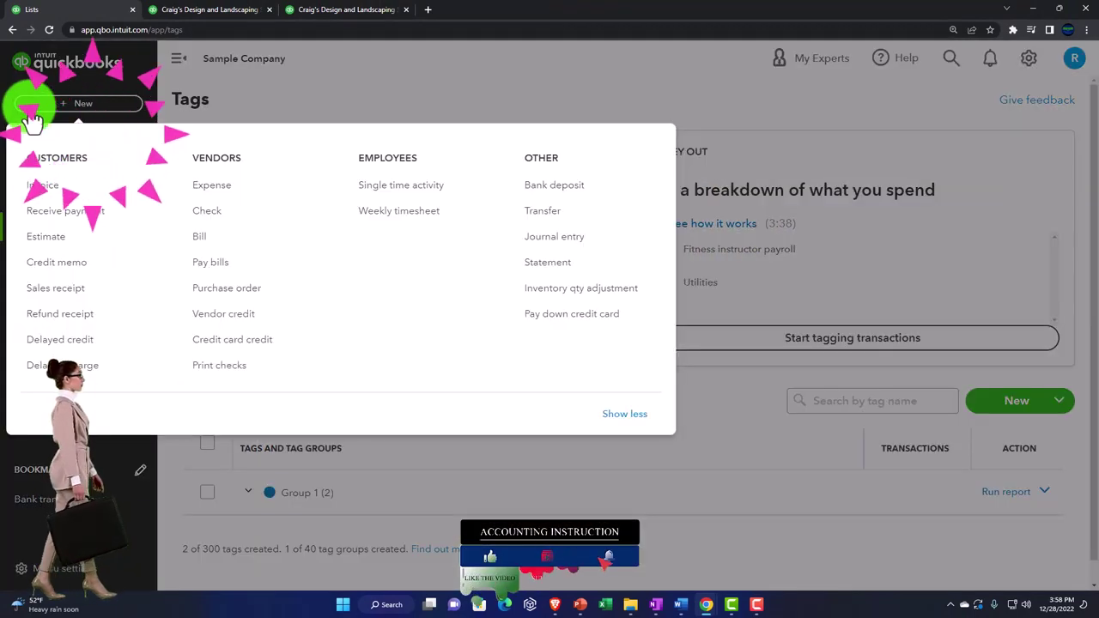
click(44, 186)
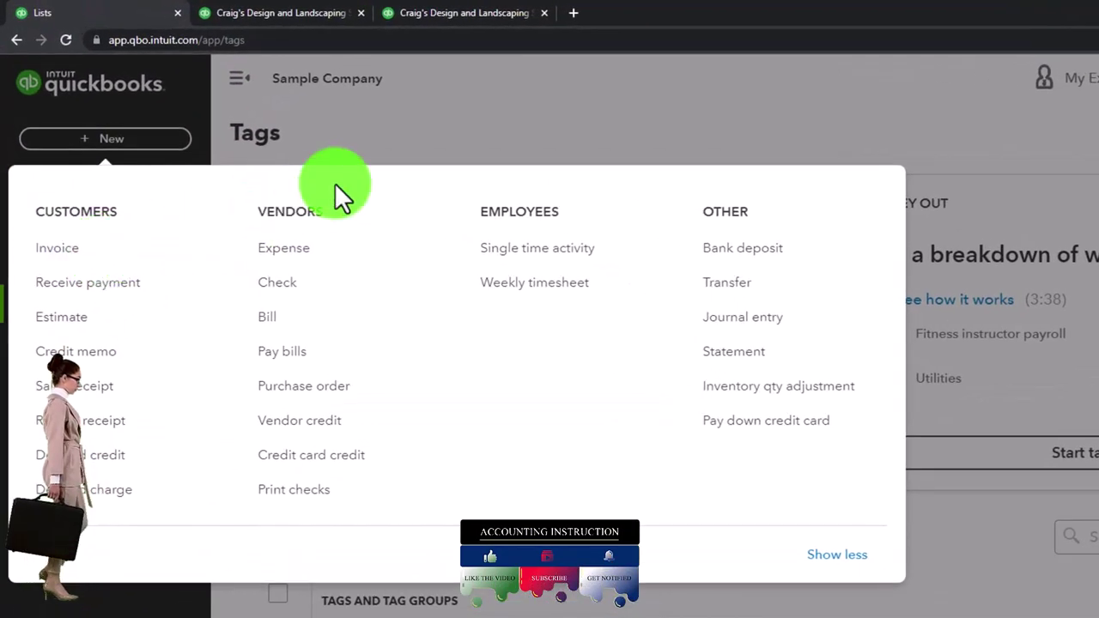
click(387, 124)
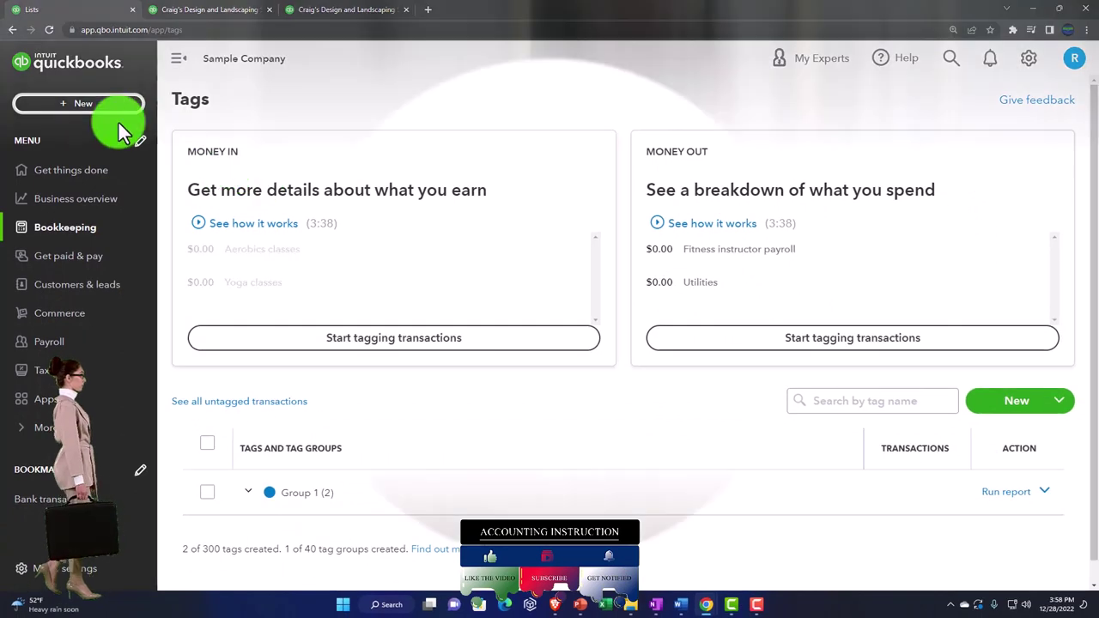
click(81, 110)
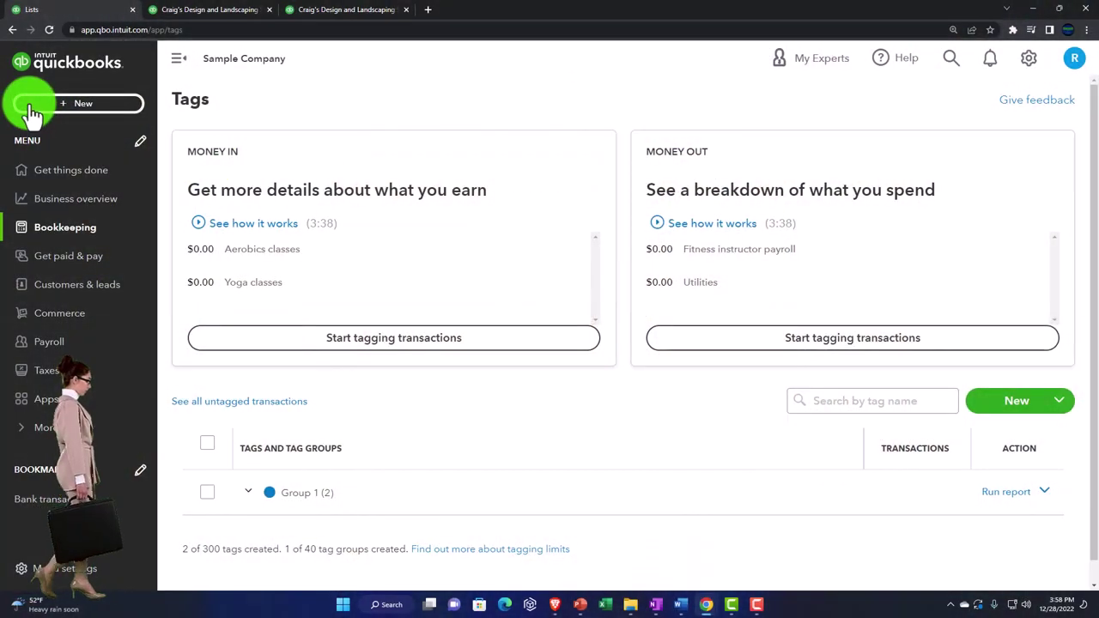
Start a new invoice and save a new customer named AAA for it
click(32, 110)
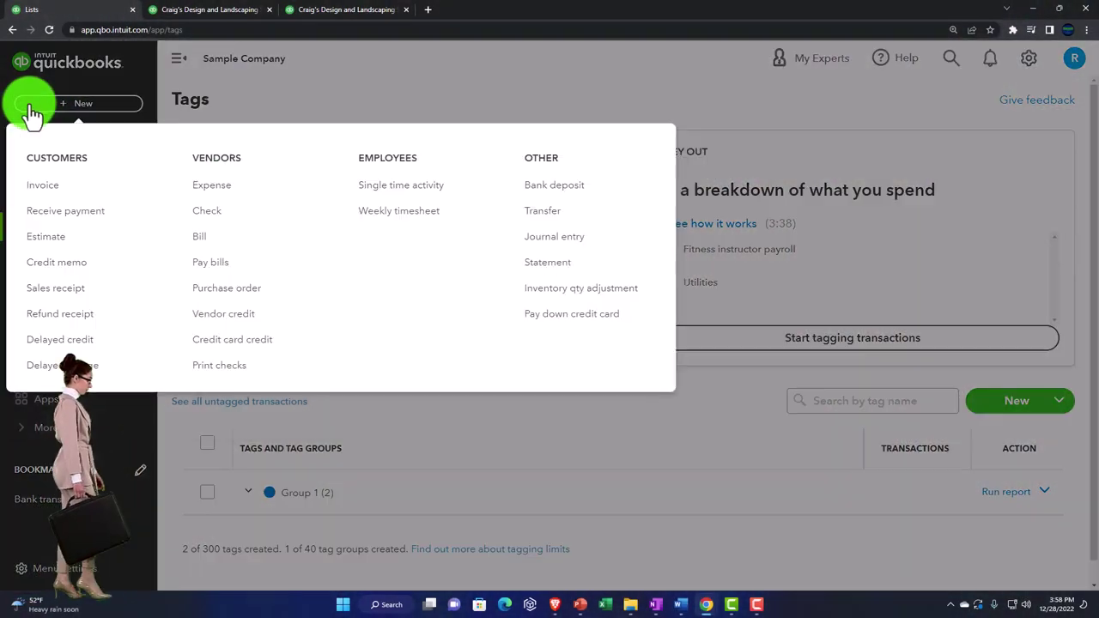
click(45, 185)
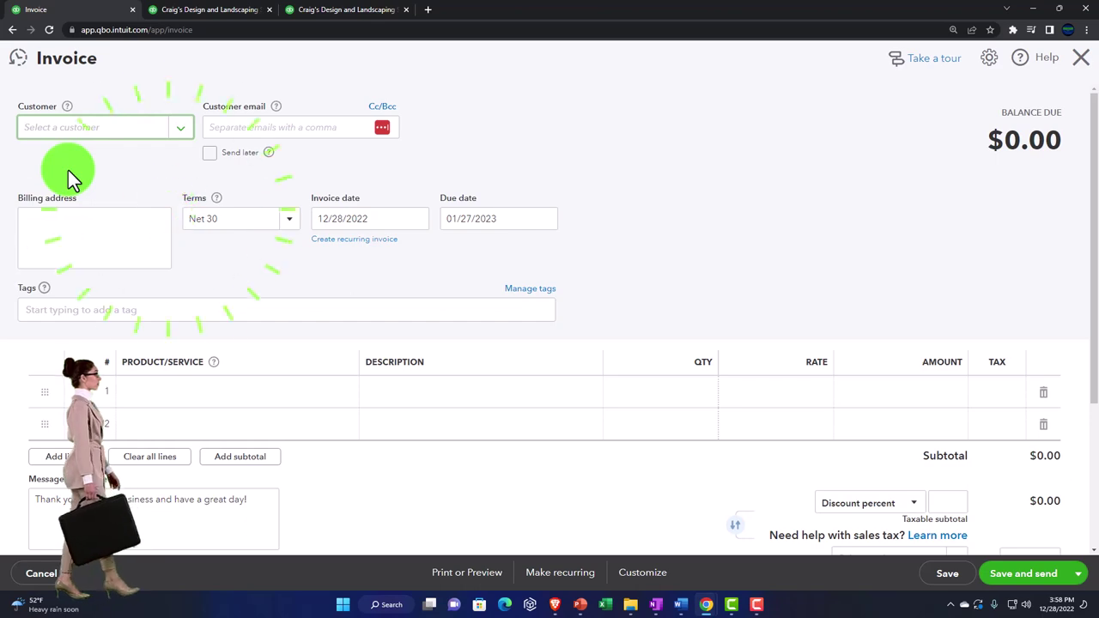
text(AAA)
click(68, 170)
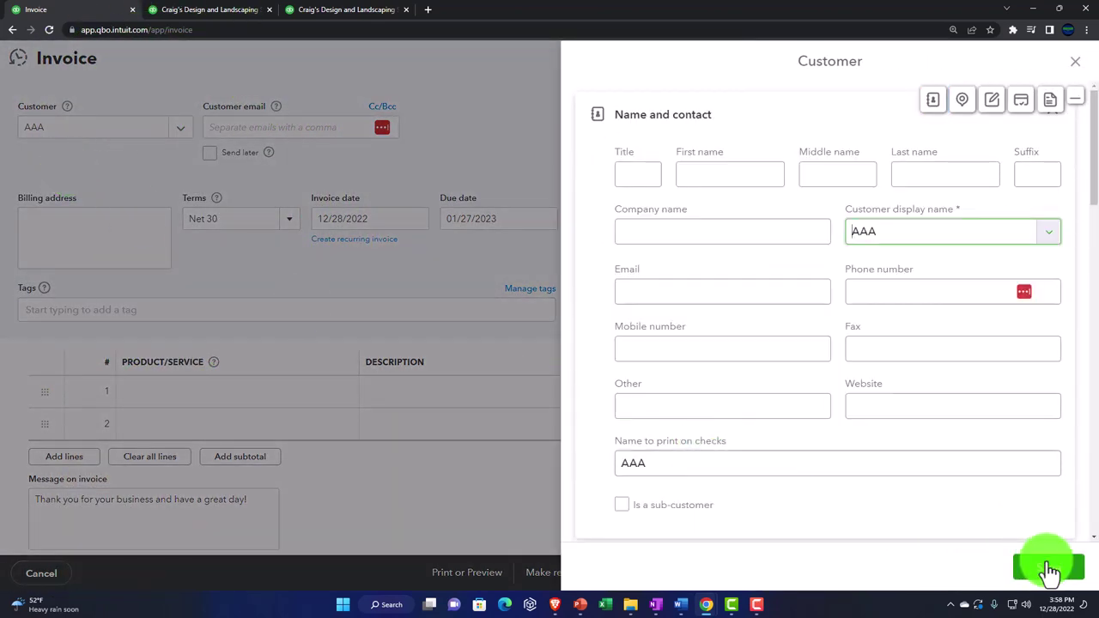
click(1049, 567)
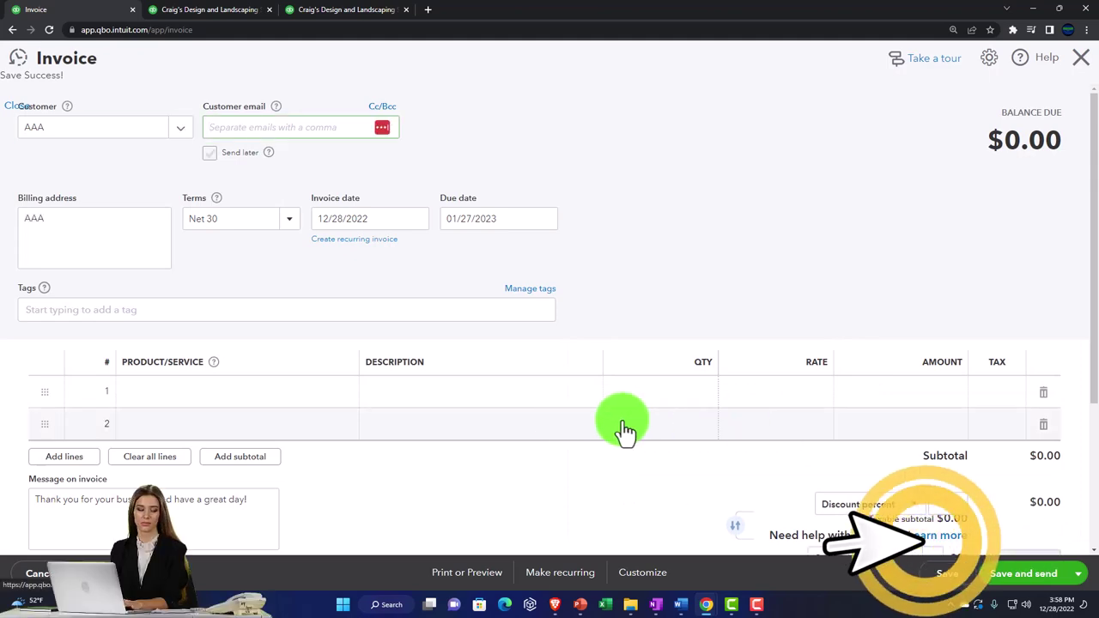
Fill the first invoice line with the Pump product and a quantity of 100
click(337, 399)
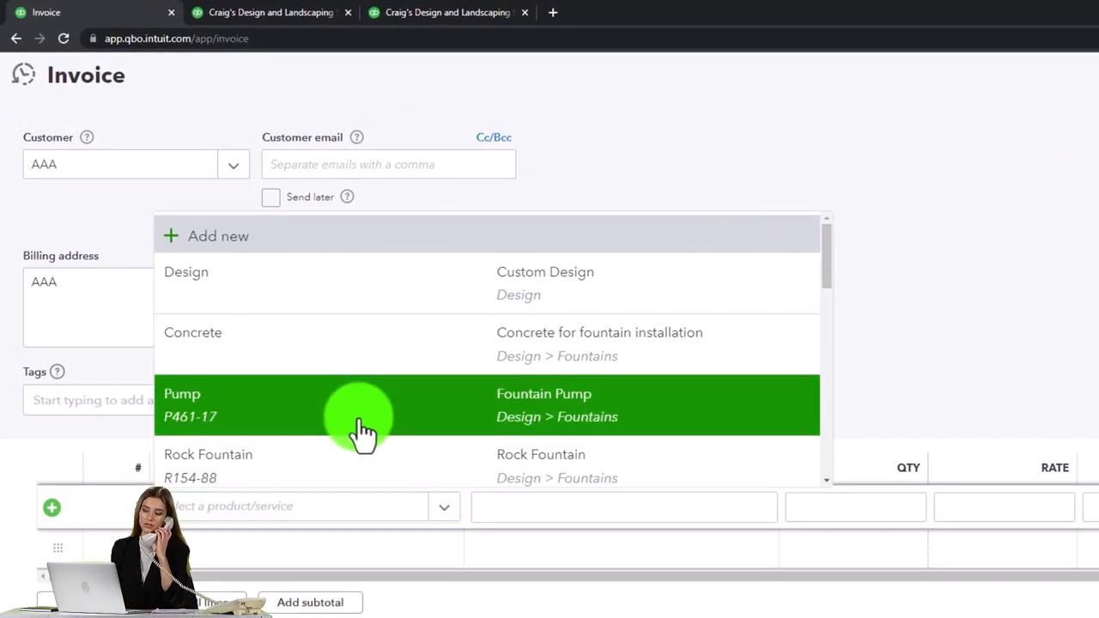
click(362, 421)
key(Tab)
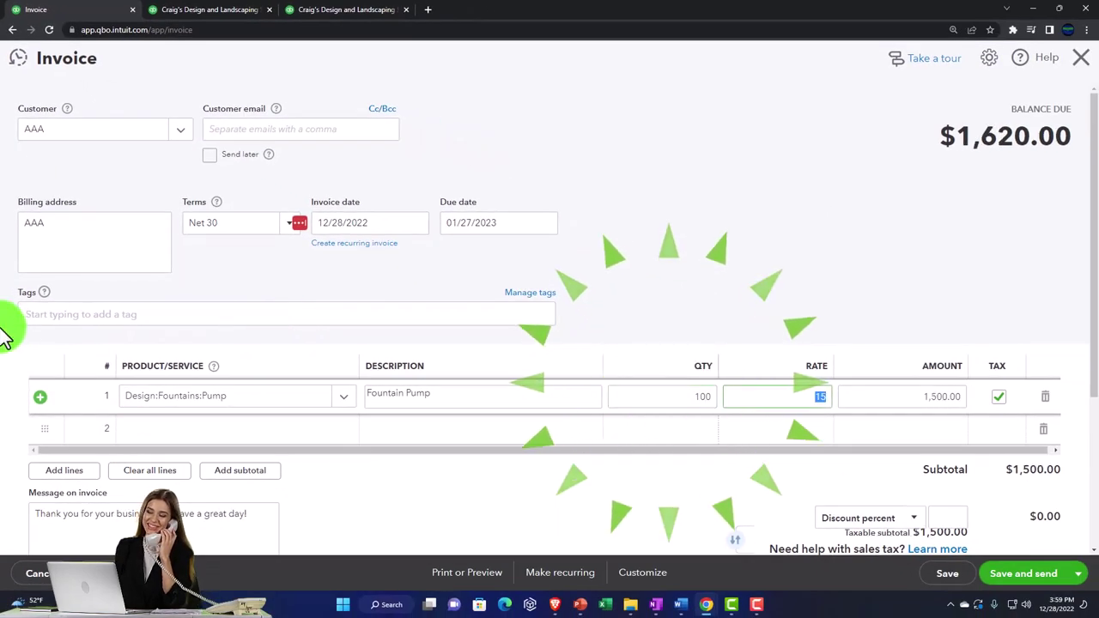
Tag the AAA invoice with tag A of Group 1 and save it, continuing with a new invoice
click(75, 315)
text(a)
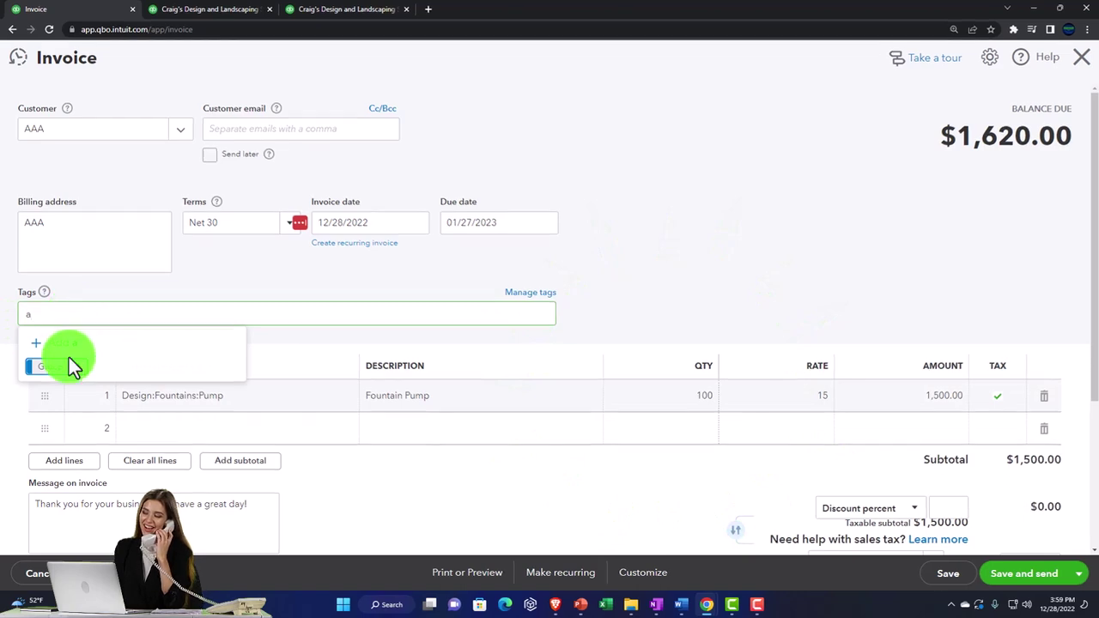
click(69, 366)
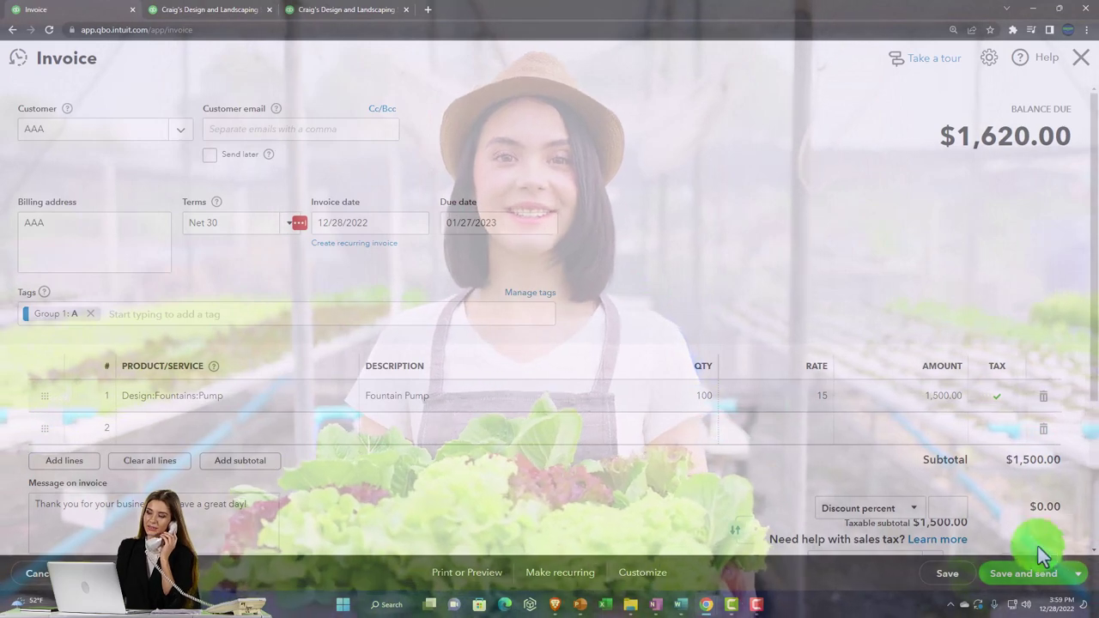
click(1077, 574)
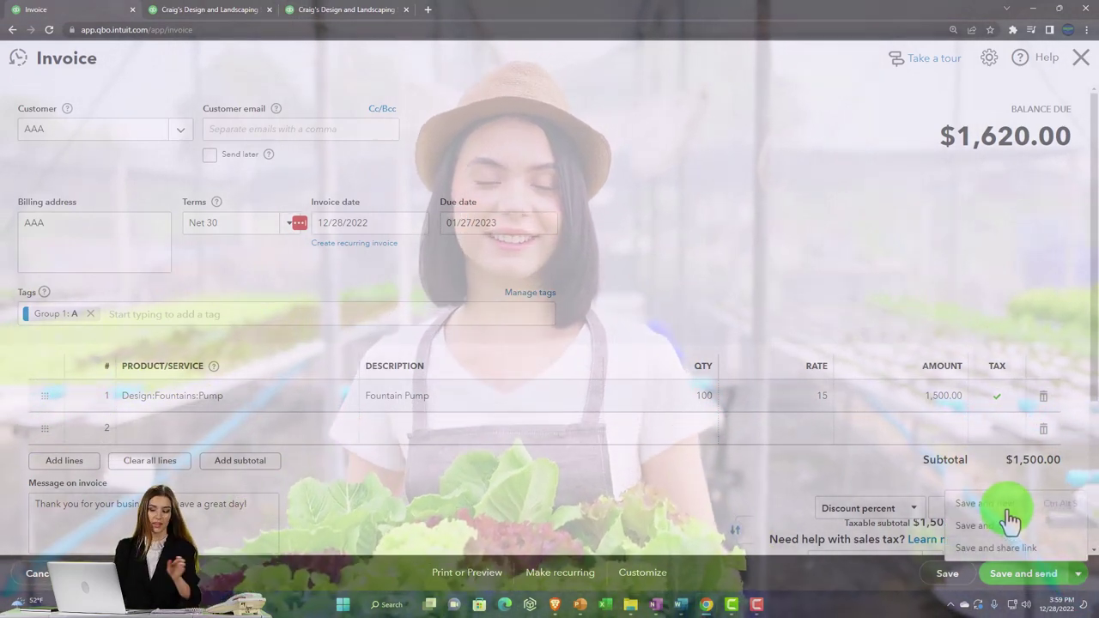
click(1009, 505)
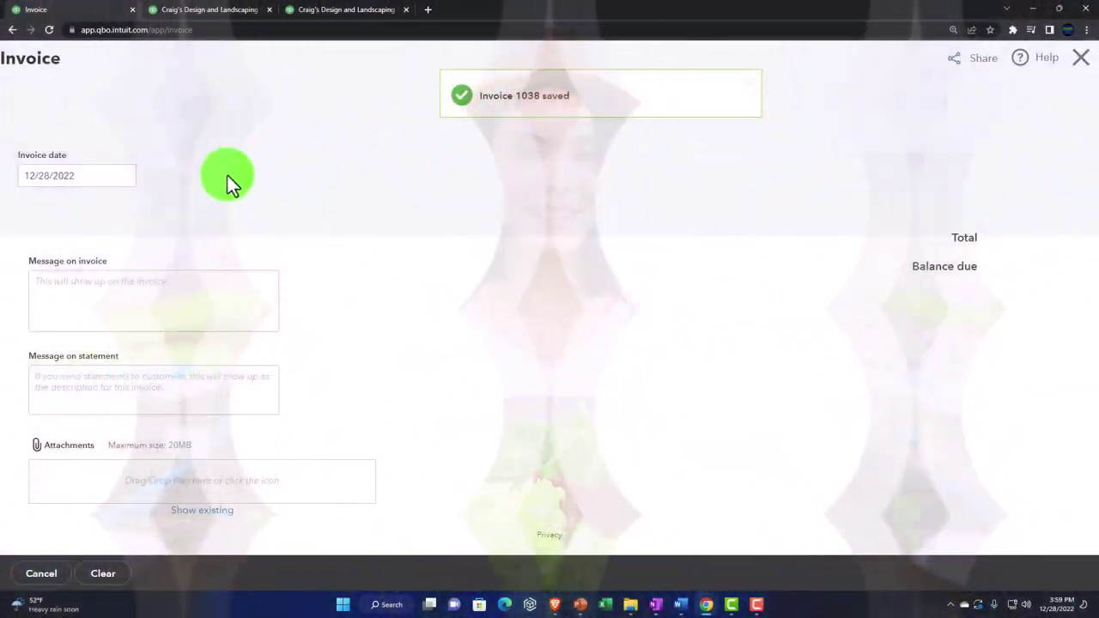
Add a new customer named BBB to the invoice and enter the Rock Fountain product on the first line
text(BBB)
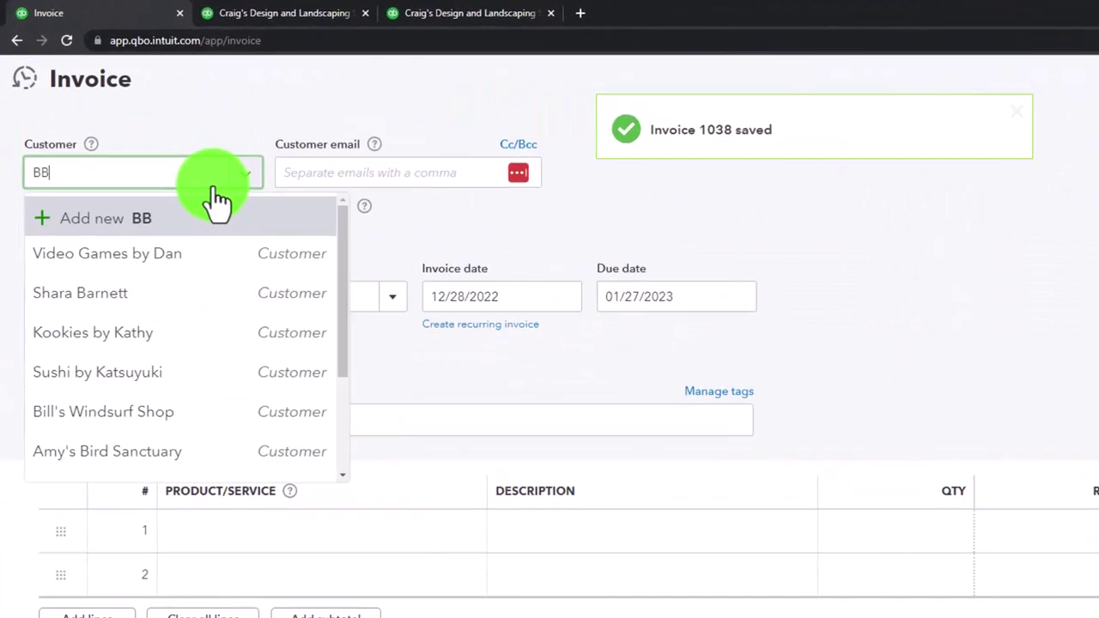
click(225, 206)
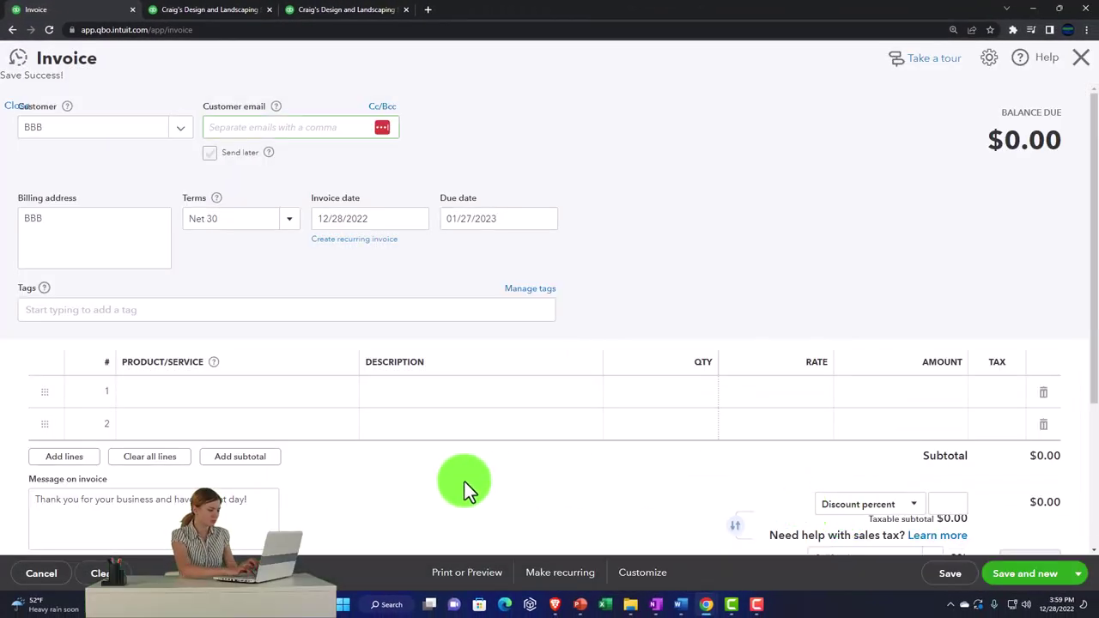
click(171, 401)
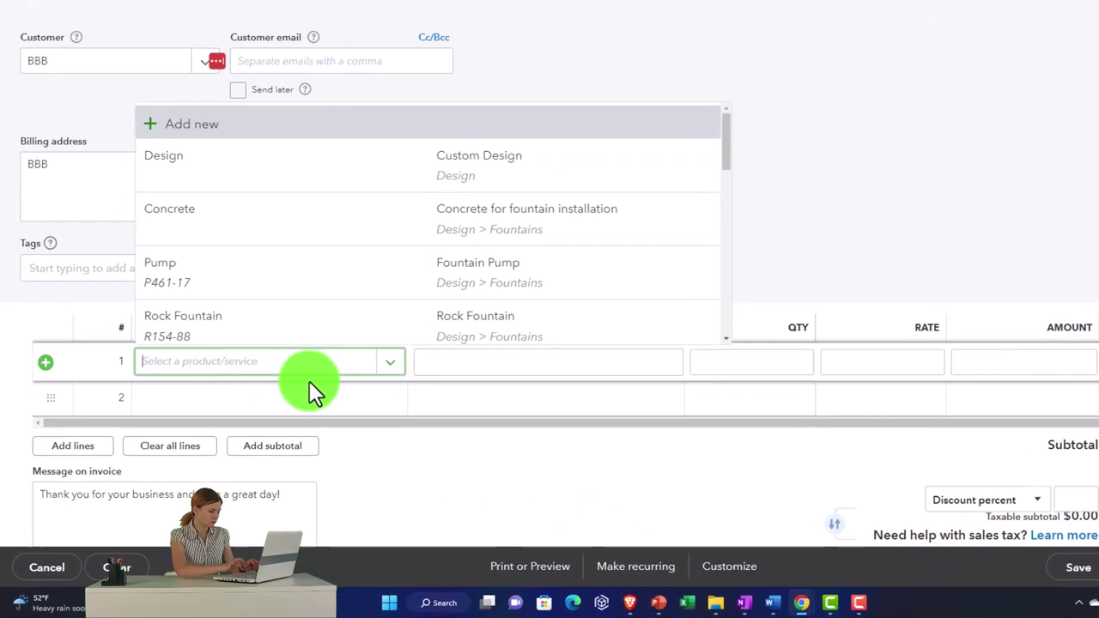
click(249, 331)
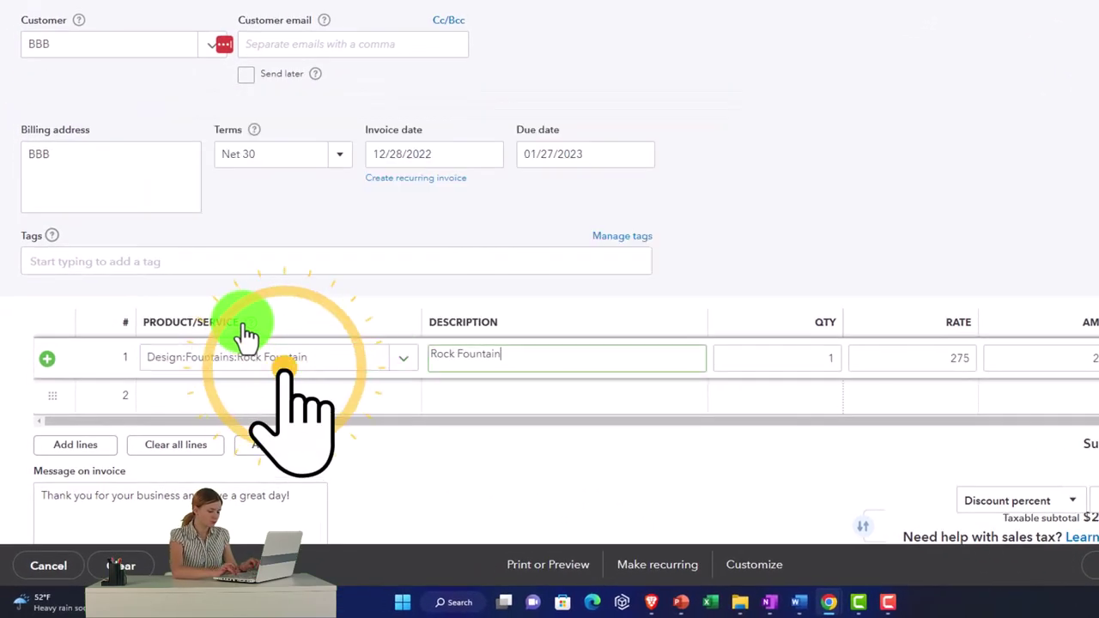
key(Tab)
key(Tab)
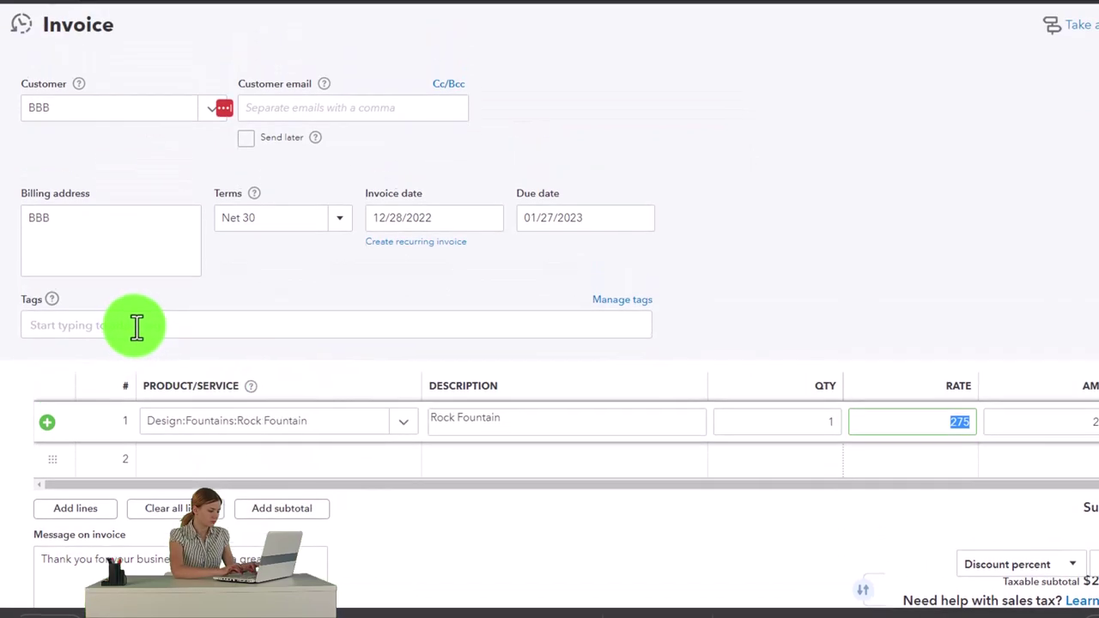
Add a tag to the BBB invoice and save it, continuing with another new invoice
click(137, 325)
key(Return)
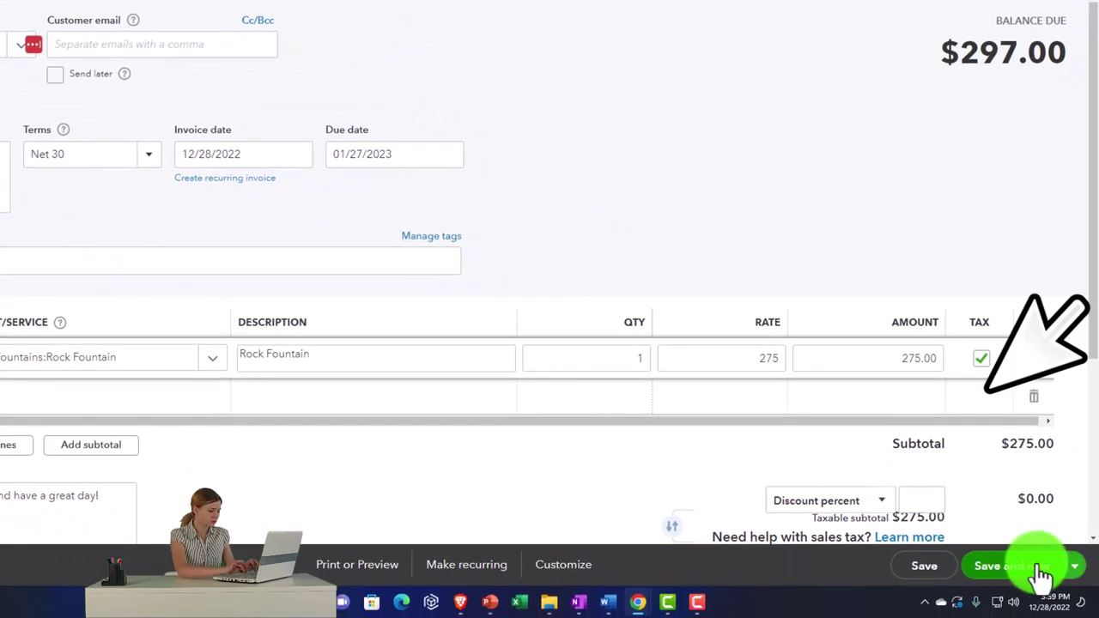
click(1038, 570)
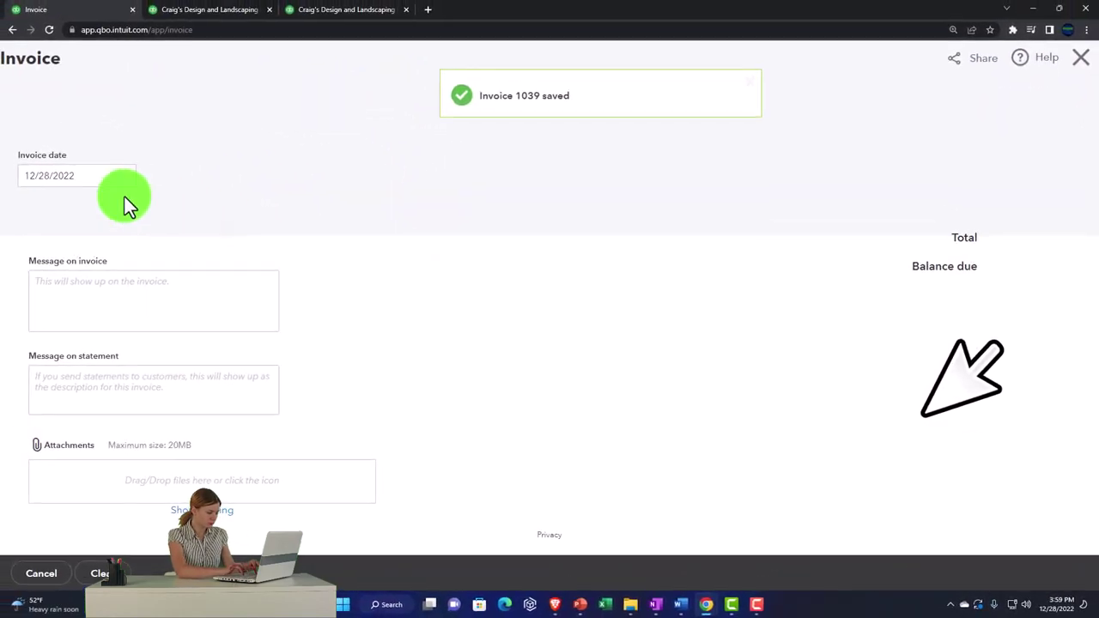
Add and save a new customer named CCC for the blank invoice
click(101, 135)
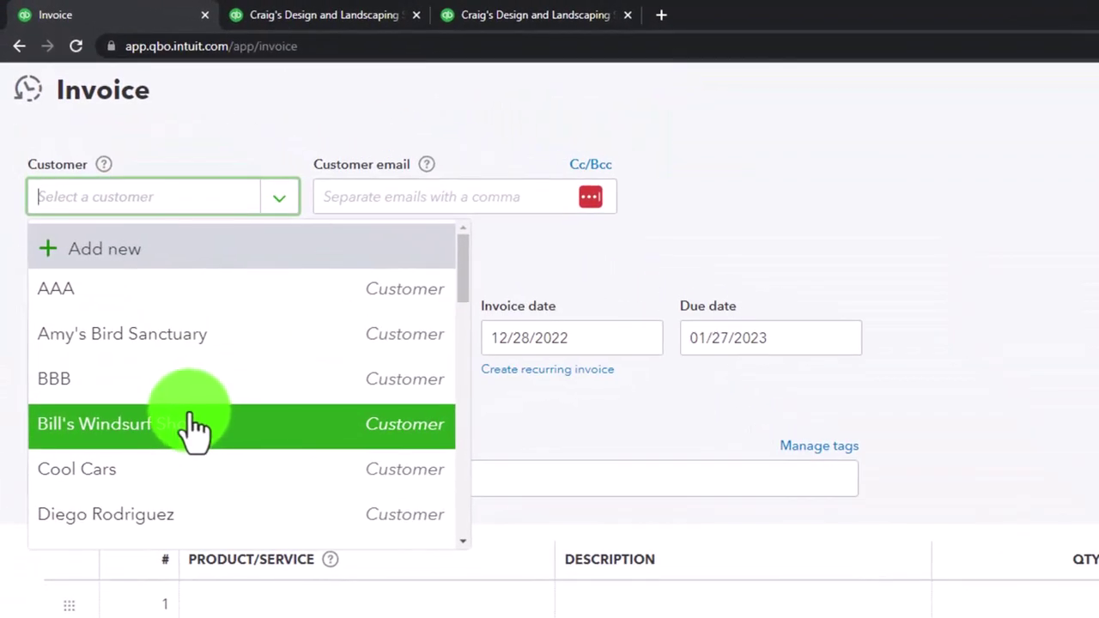
text(CCC)
click(210, 240)
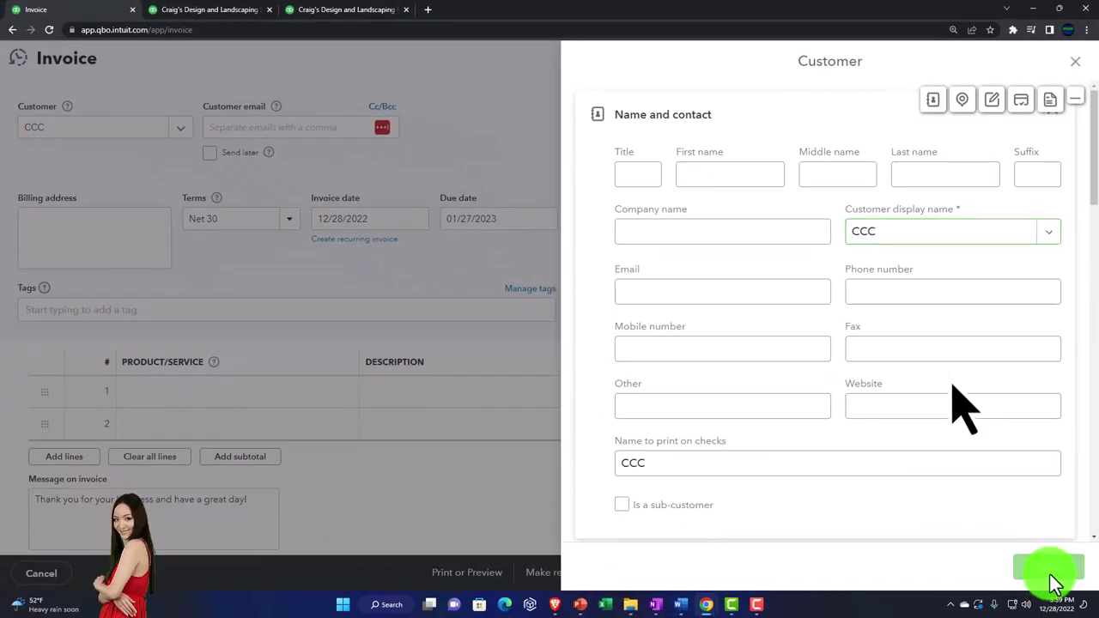
click(1049, 574)
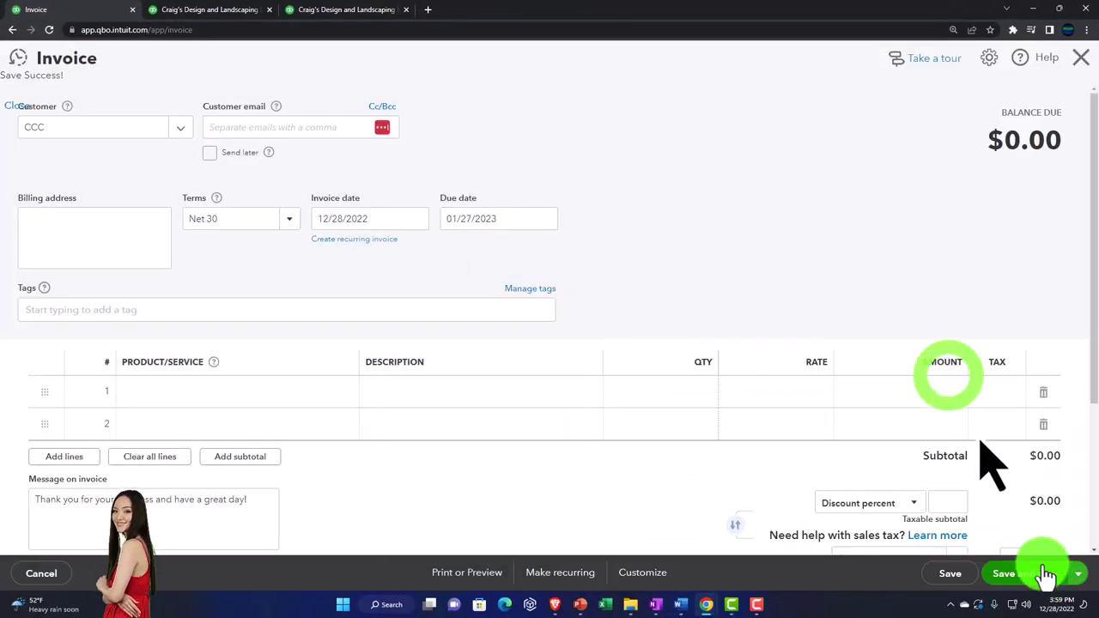
Tag the CCC invoice with tag B of Group 1 and select the Design:Rocks product on the first line
click(81, 311)
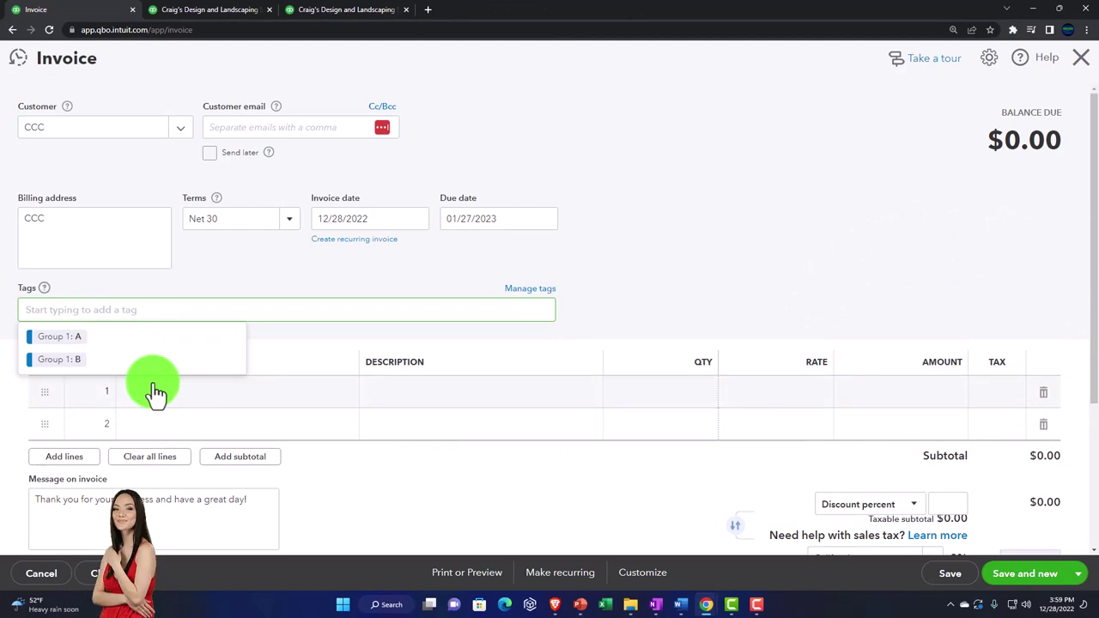
click(60, 360)
click(155, 397)
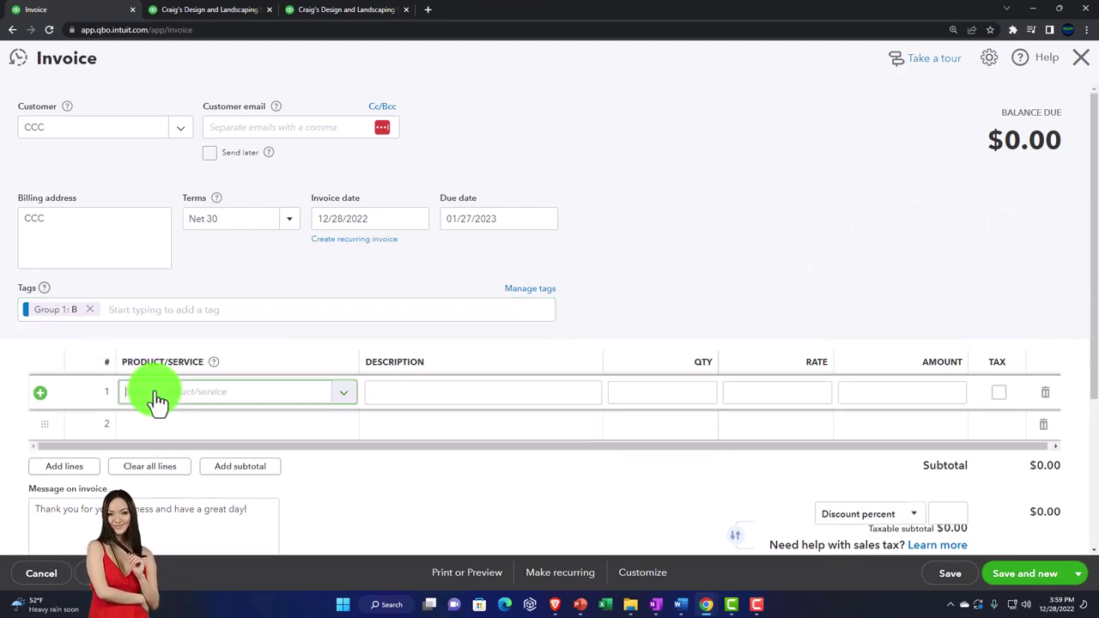
click(342, 400)
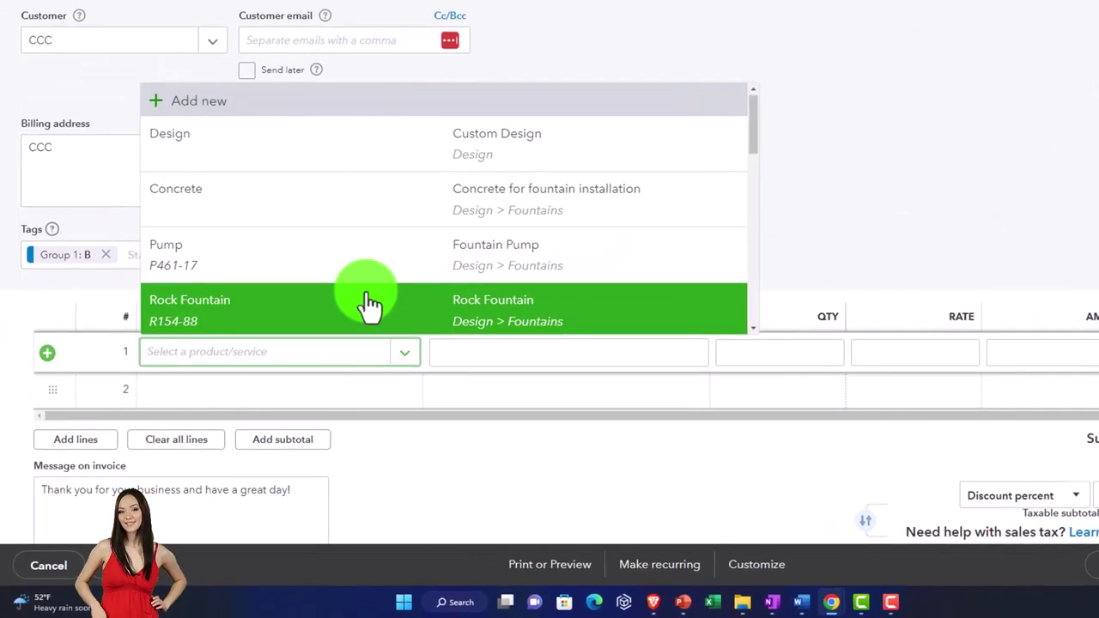
scroll(311, 350, down, 2)
click(340, 302)
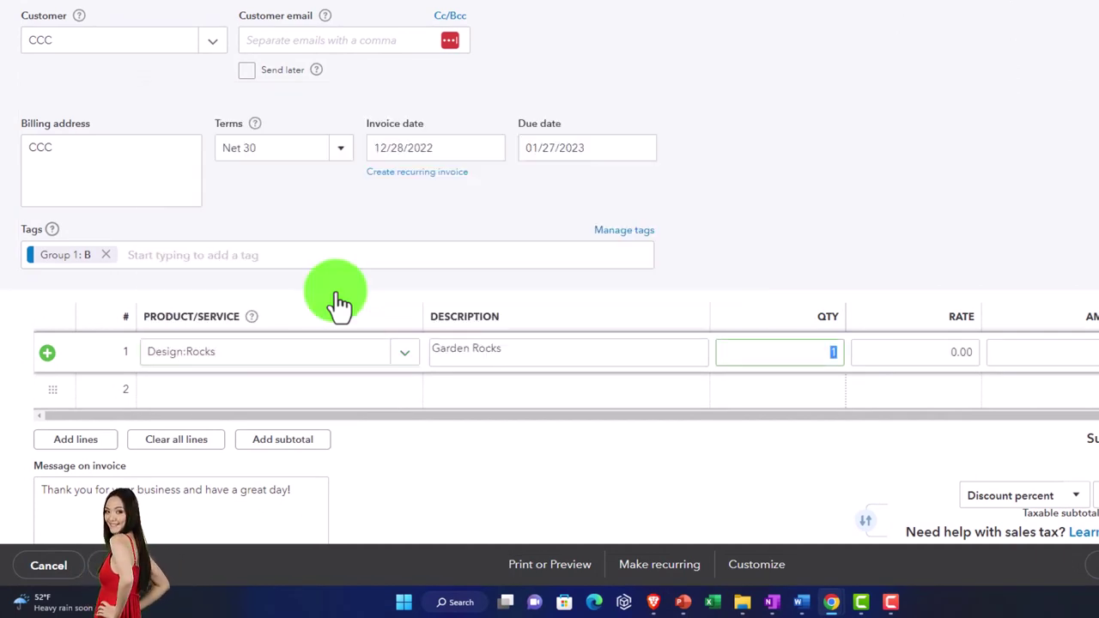
Set the Garden Rocks line to a quantity of 1 at a rate of 20, and save and close the invoice
text(20)
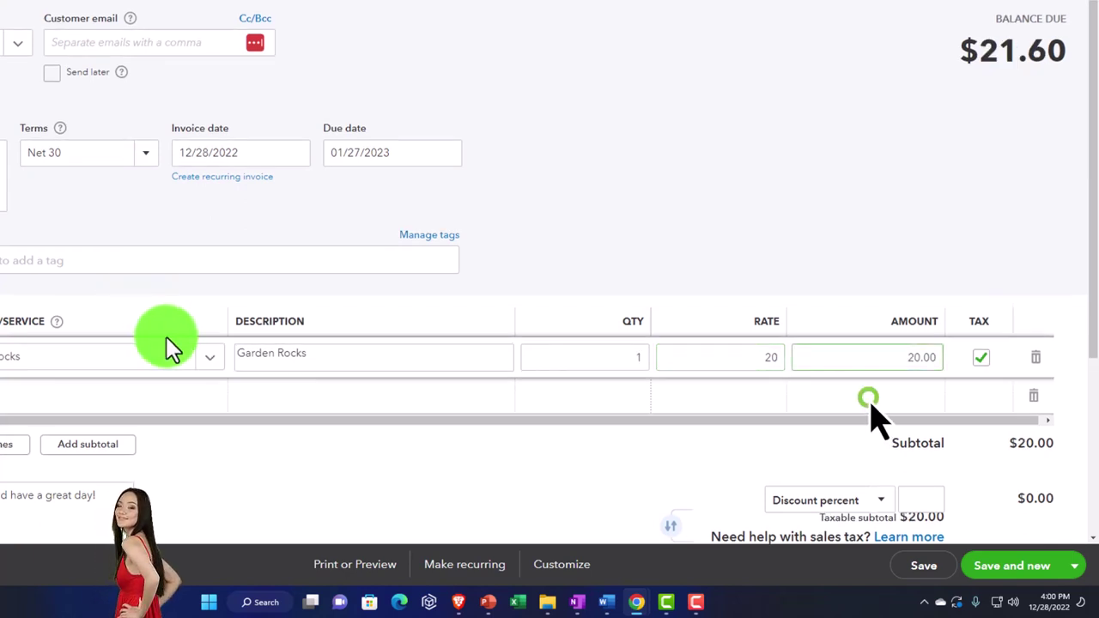
scroll(871, 417, down, 1)
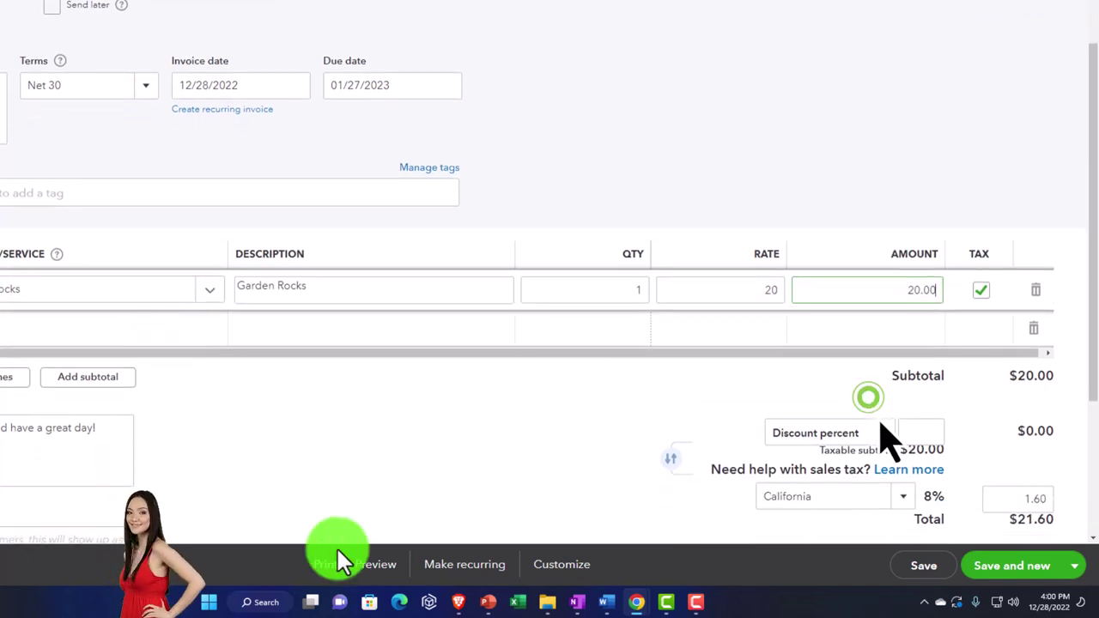
click(1073, 566)
click(1000, 486)
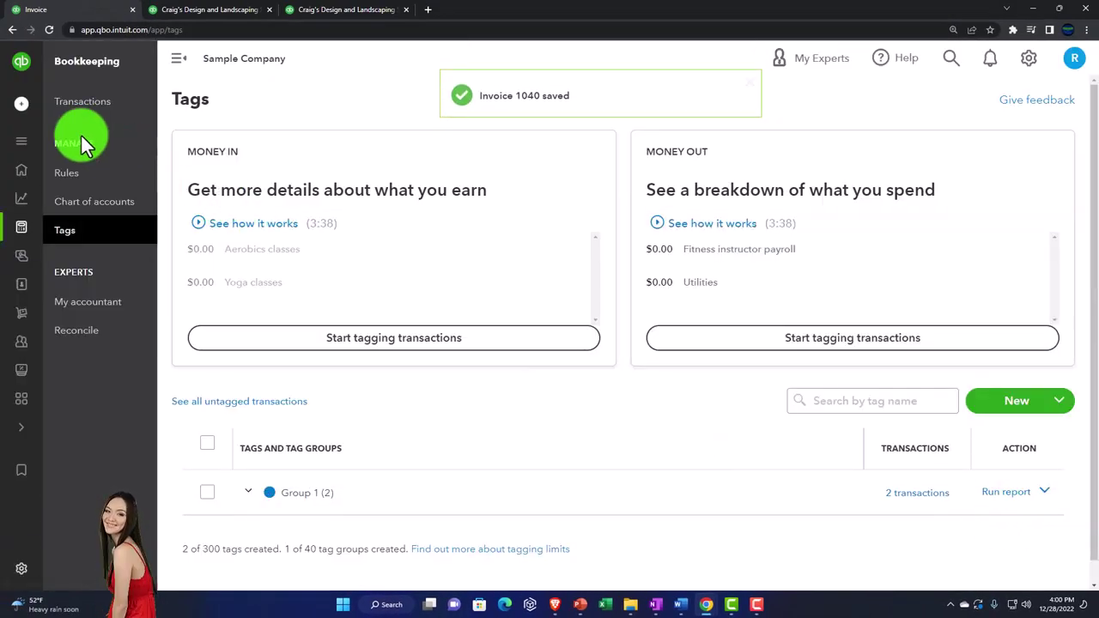
Start a new bill and add and save a new vendor named DDD for it
click(36, 109)
click(88, 188)
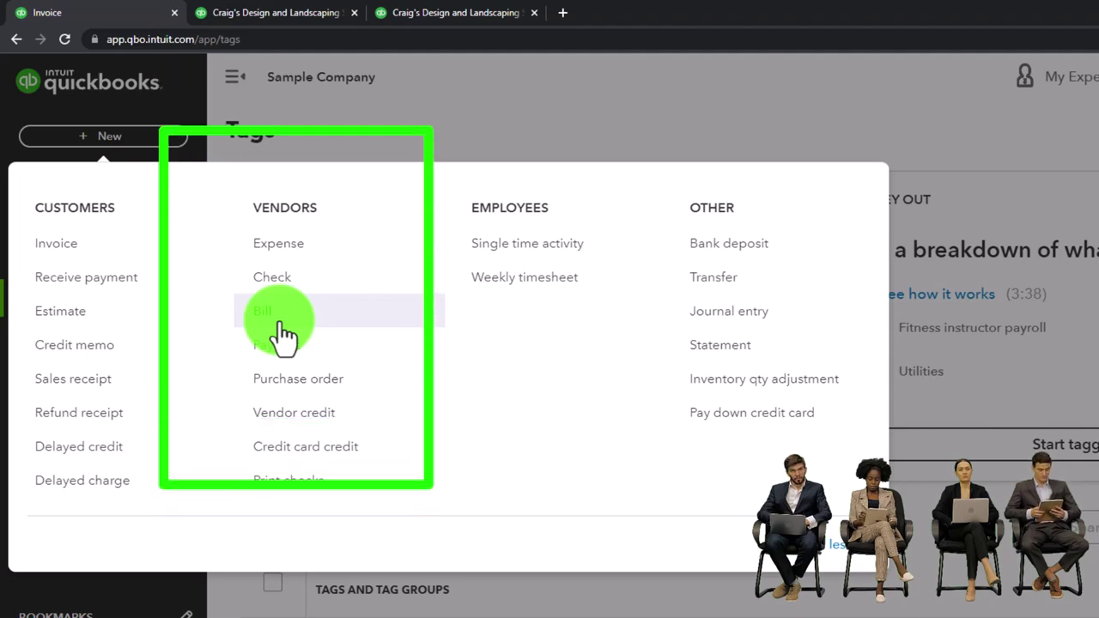
click(283, 331)
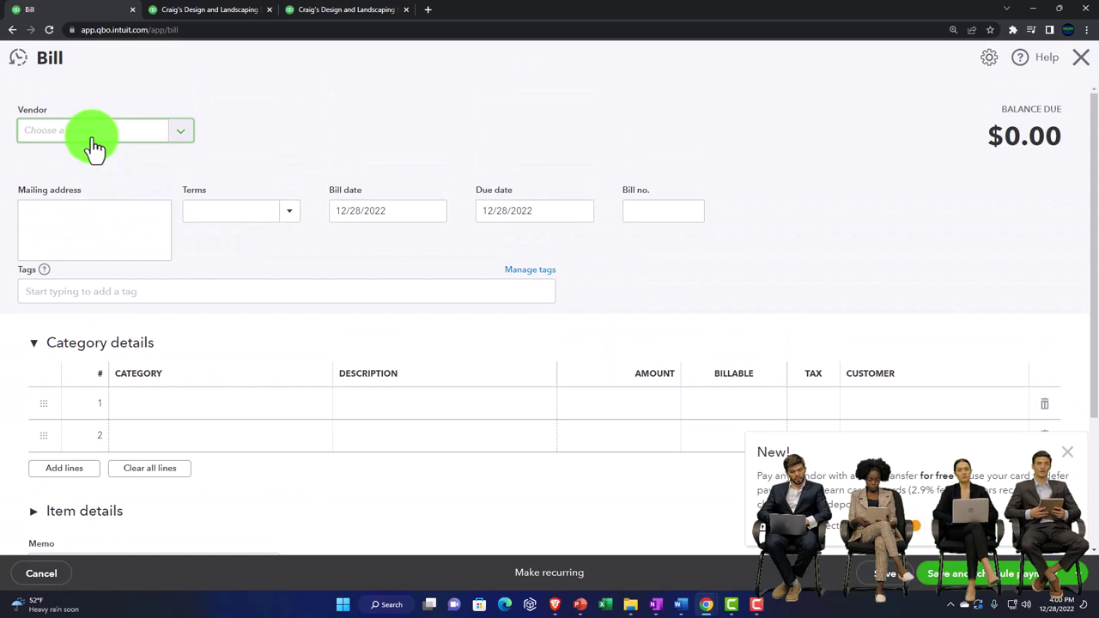
text(AAA)
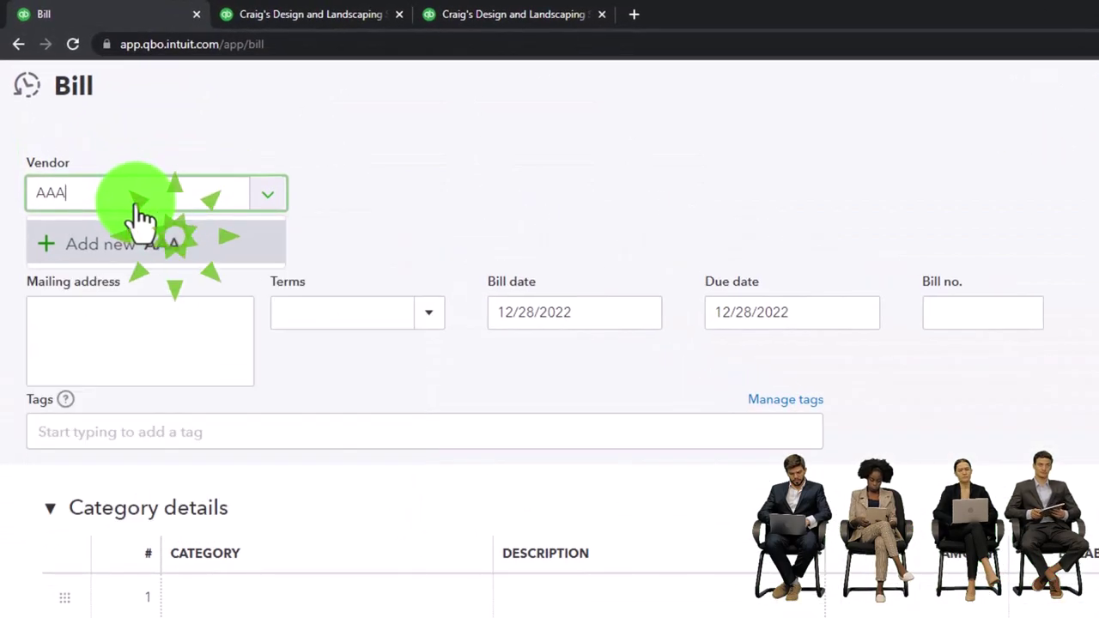
key(BackSpace)
key(BackSpace)
key(BackSpace)
text(DDD)
key(Return)
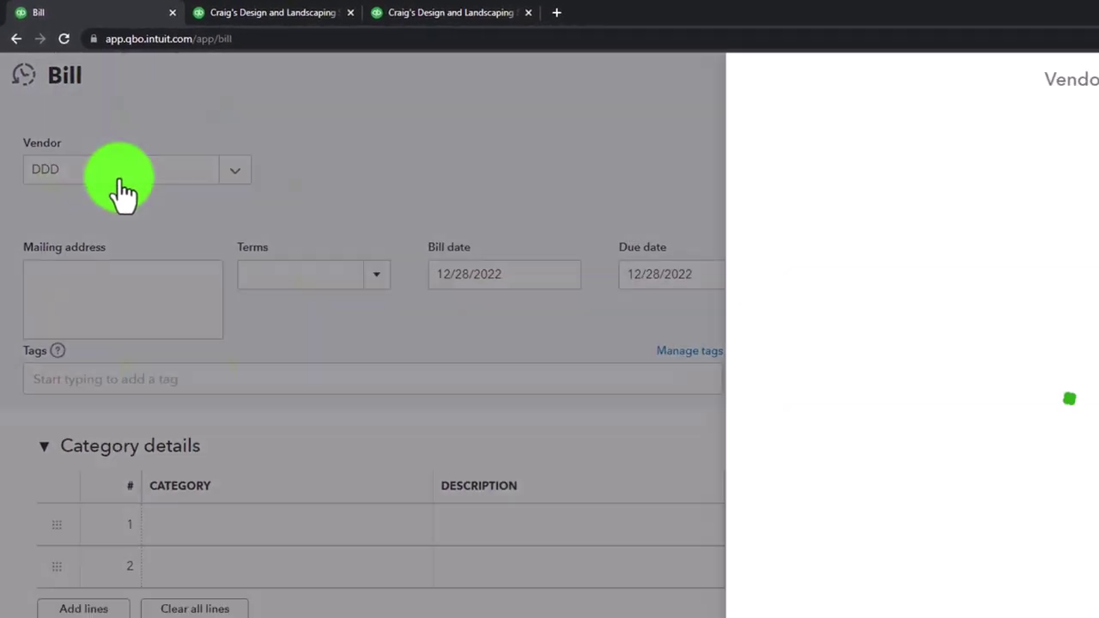
click(1044, 568)
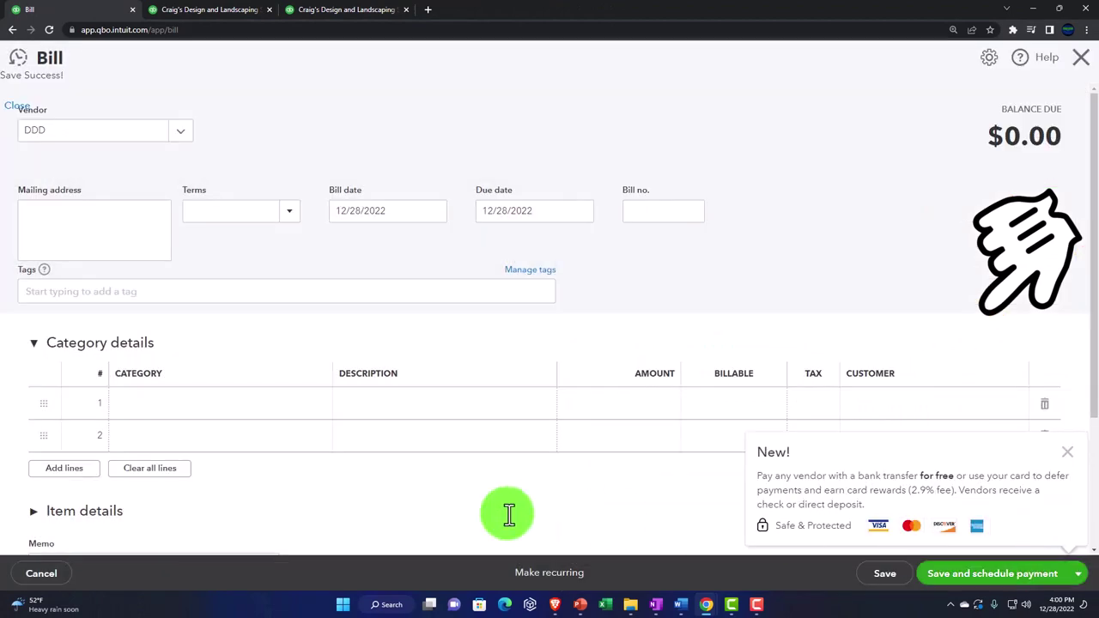
Assign the Utilities expense category to the first line of the DDD bill
click(144, 419)
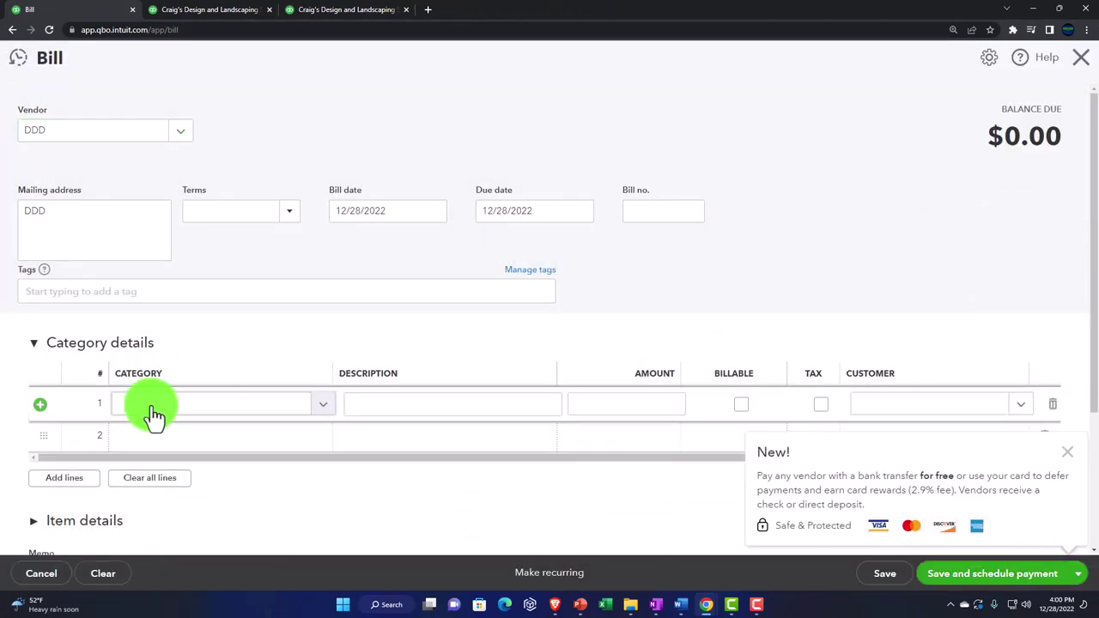
text(Ut)
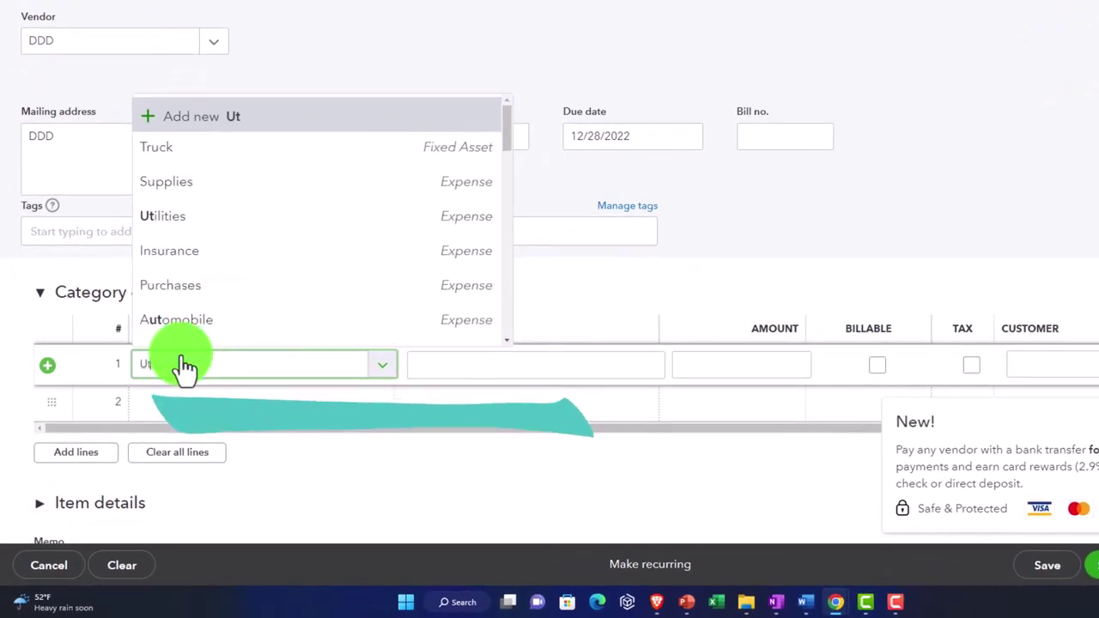
key(Up)
key(Up)
key(Up)
key(Up)
key(Up)
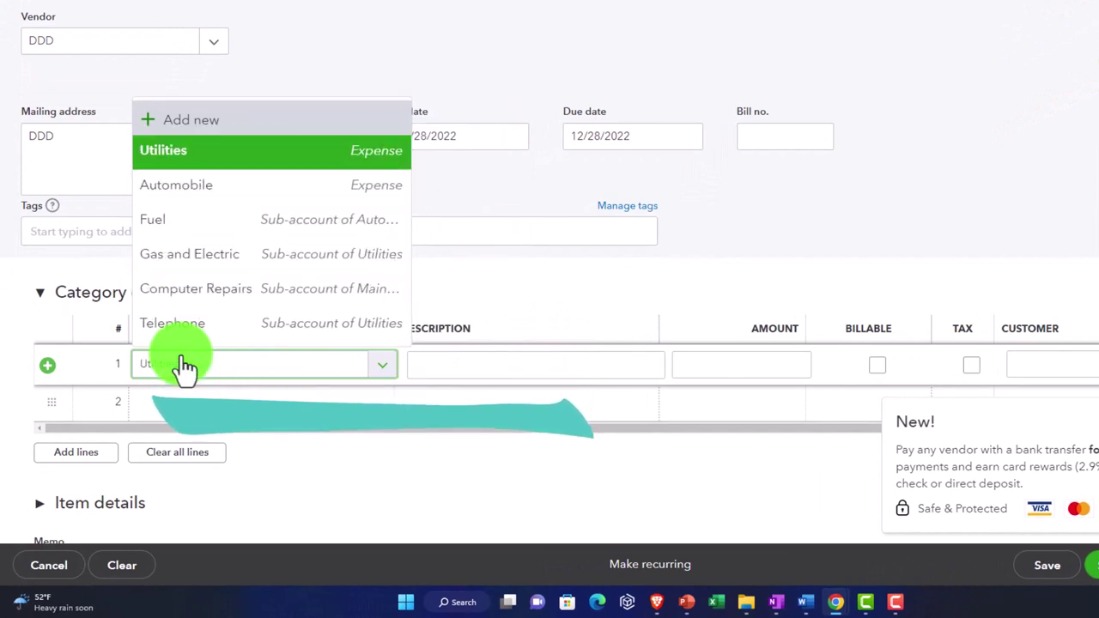
key(Tab)
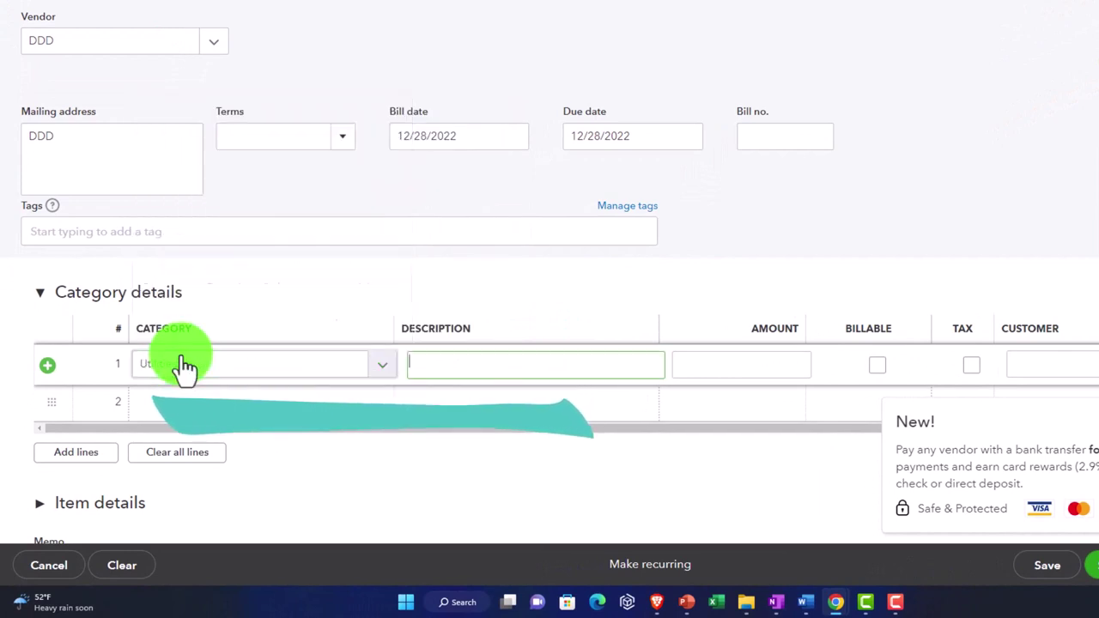
Tag the DDD bill with tag A of Group 1 and save it, continuing with a new bill
click(189, 238)
click(65, 261)
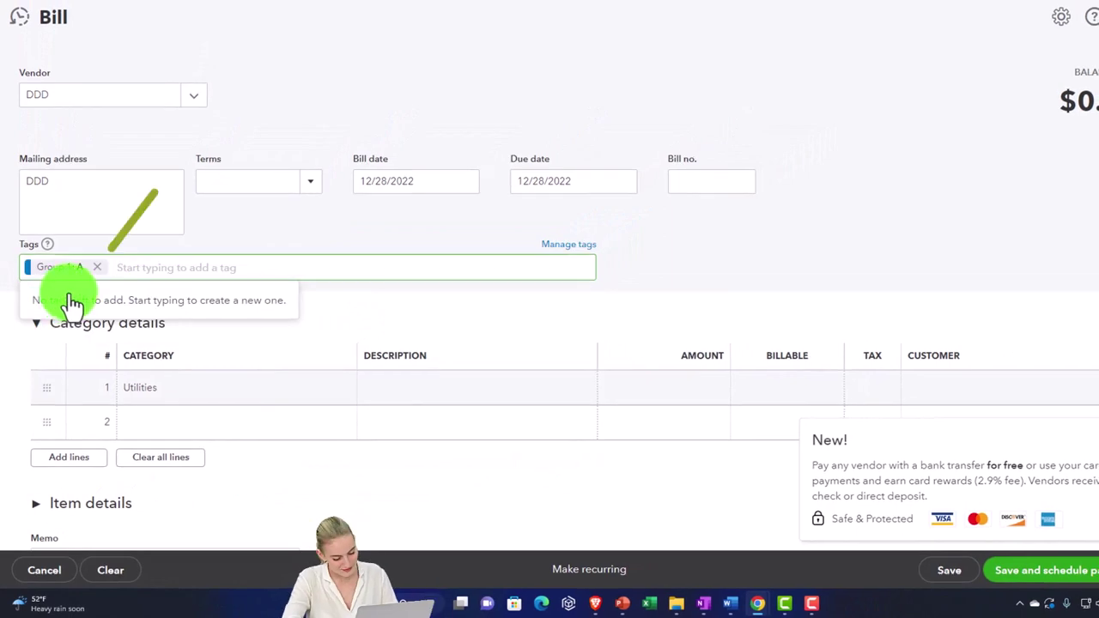
click(443, 481)
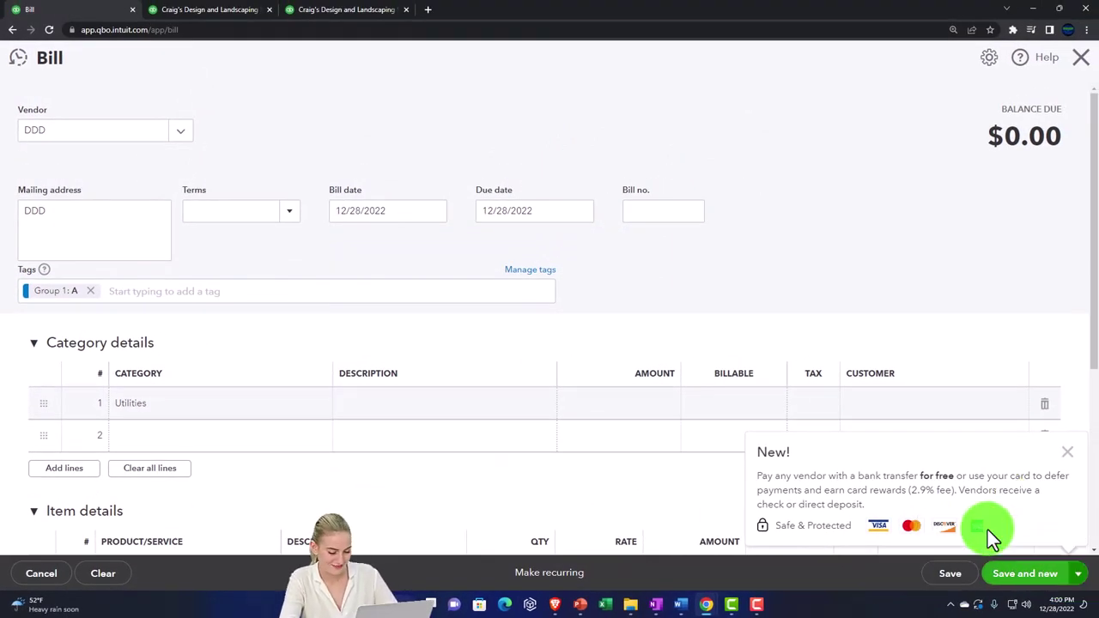
Add and save a new vendor named EEE for the blank bill and tag it with tag B of Group 1
click(75, 140)
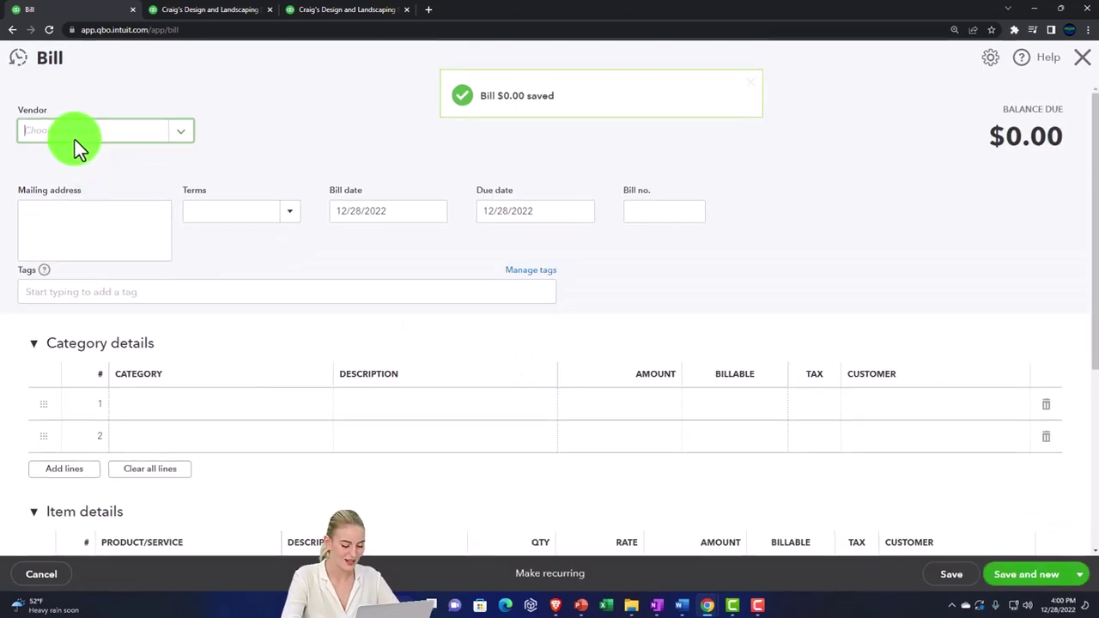
text(EEE)
key(Return)
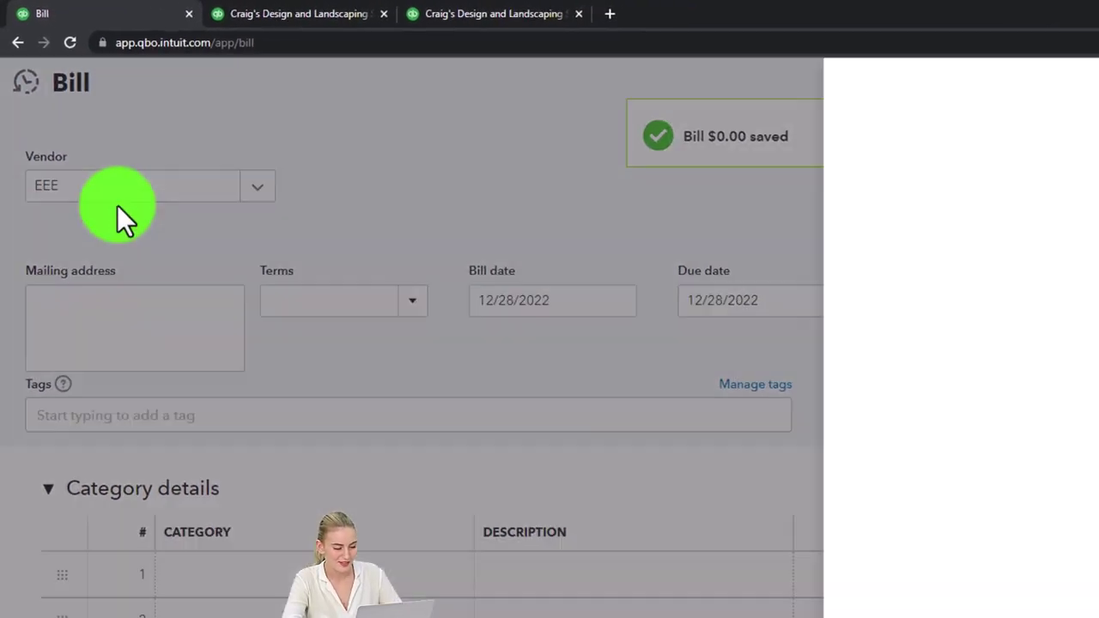
click(1060, 567)
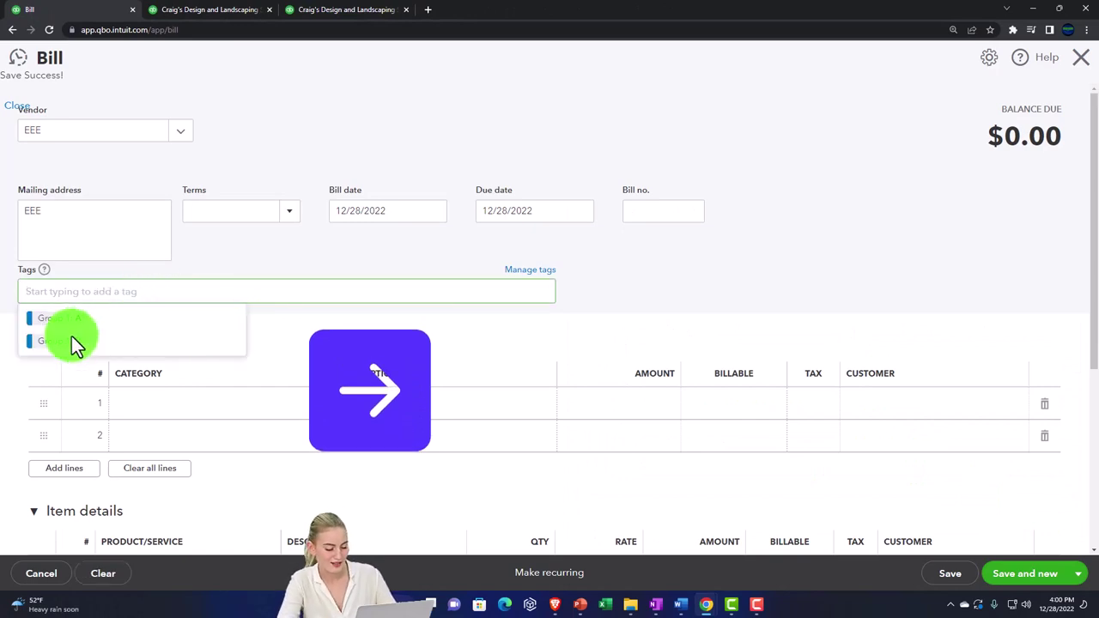
click(71, 341)
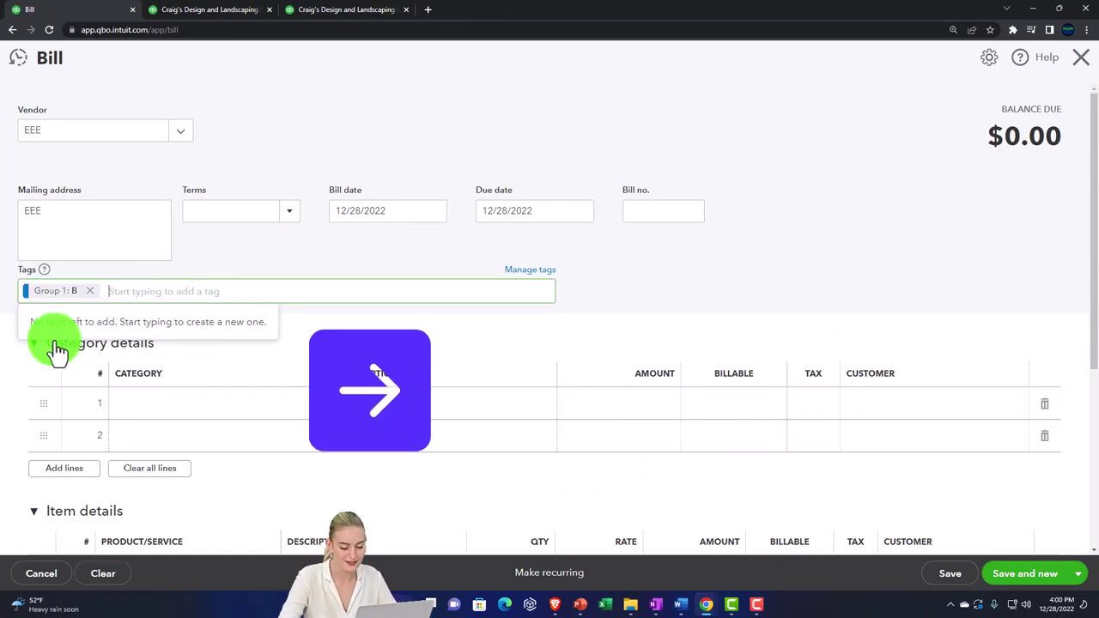
Enter the Utilities:Telephone category with an amount of 300 on the EEE bill's first line, and save and close the bill
click(140, 404)
click(164, 452)
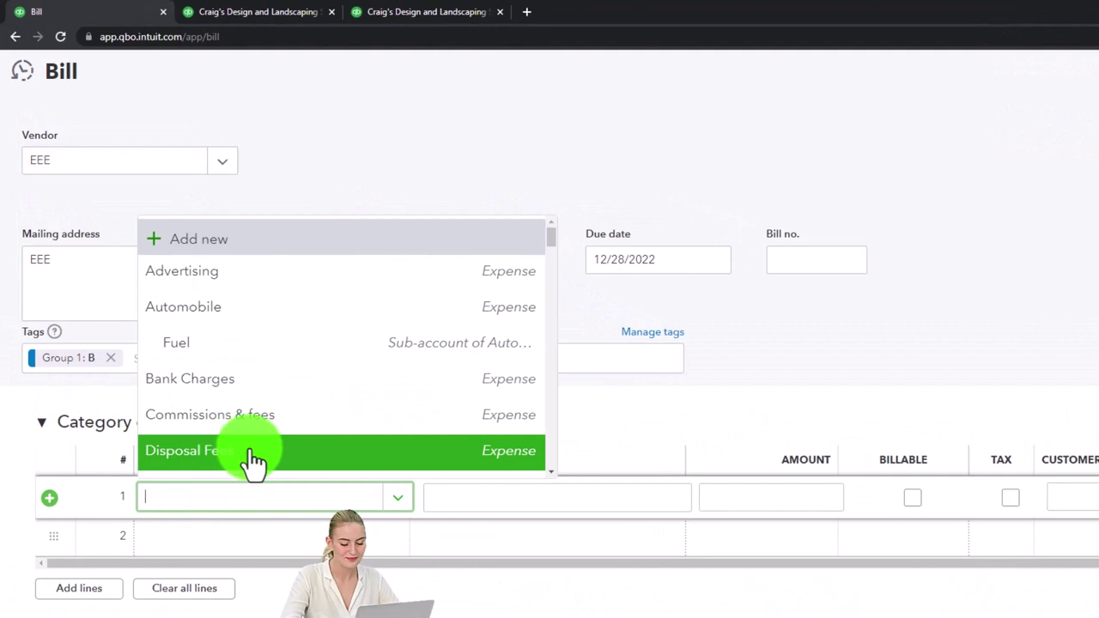
text(Tel)
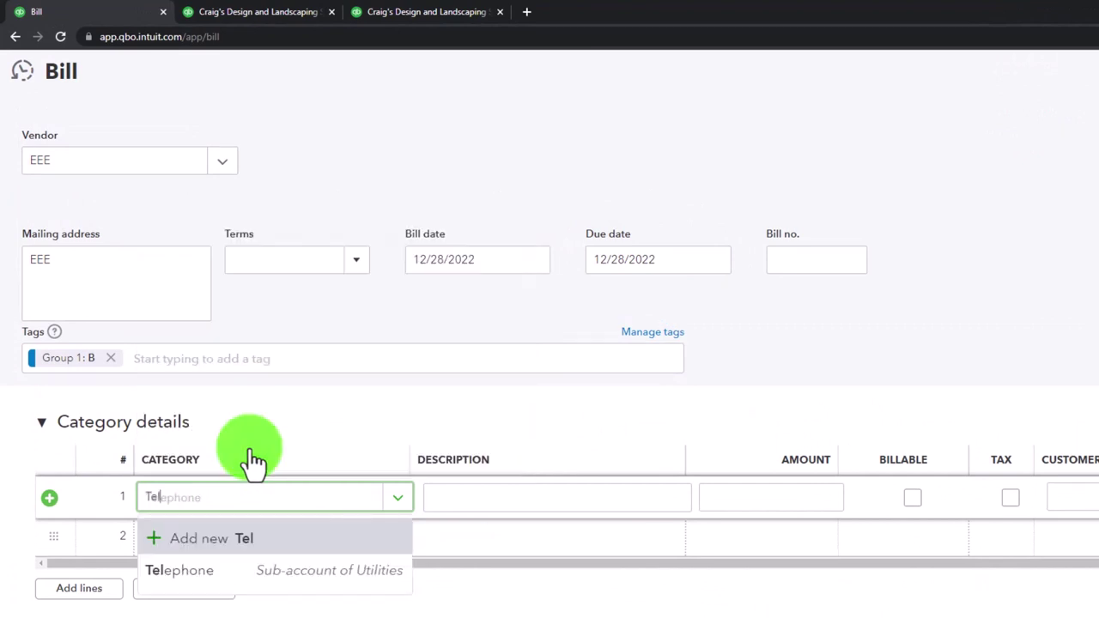
key(Down)
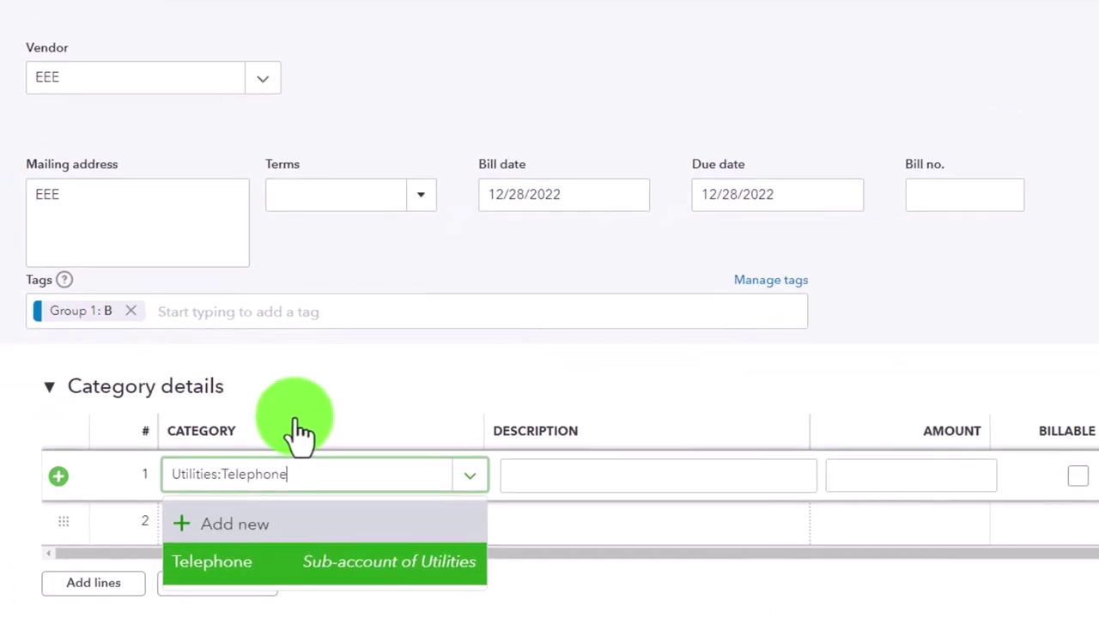
key(Tab)
text(300)
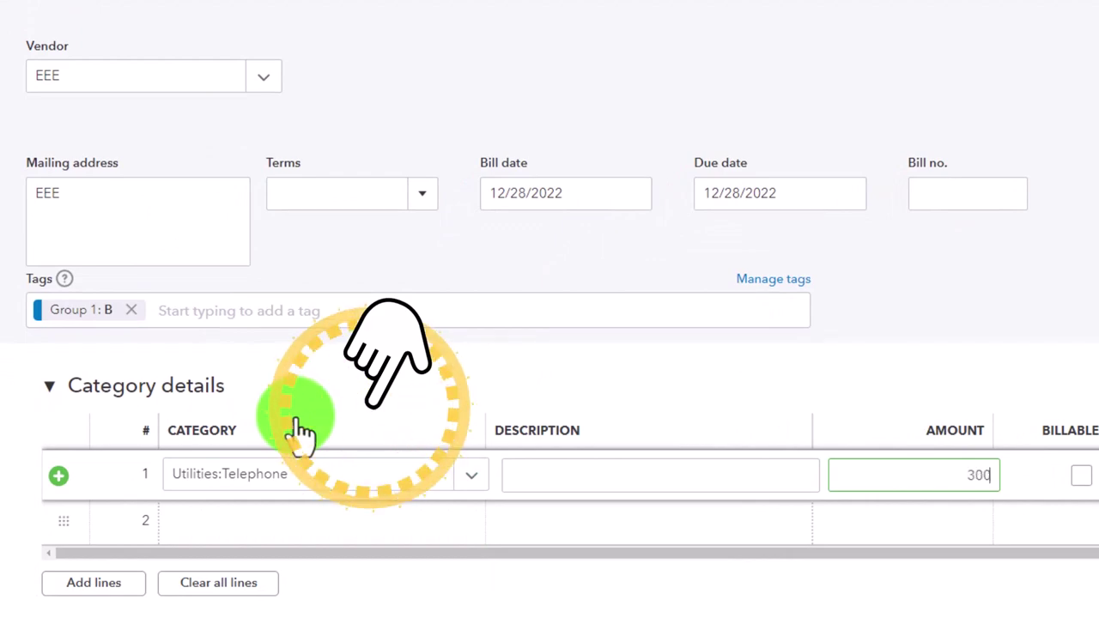
key(Tab)
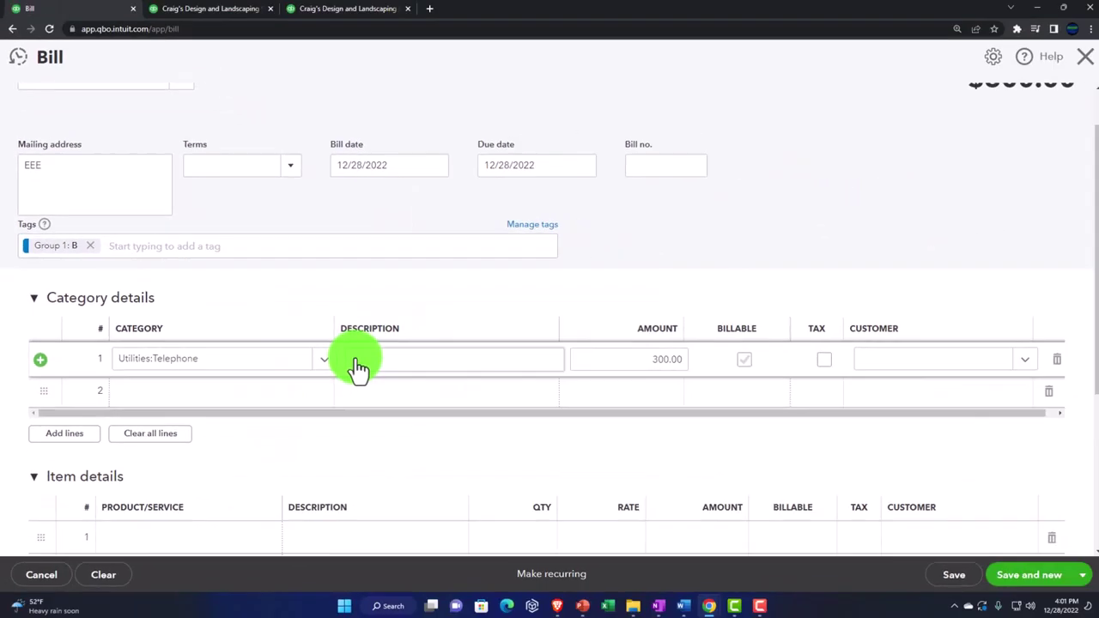
click(1084, 582)
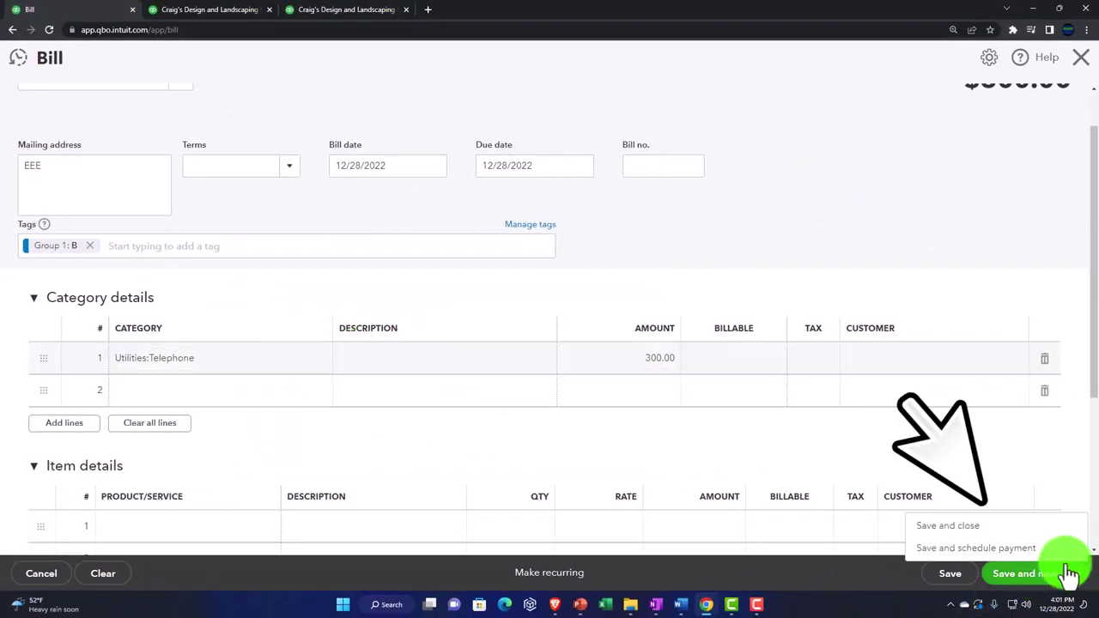
click(973, 527)
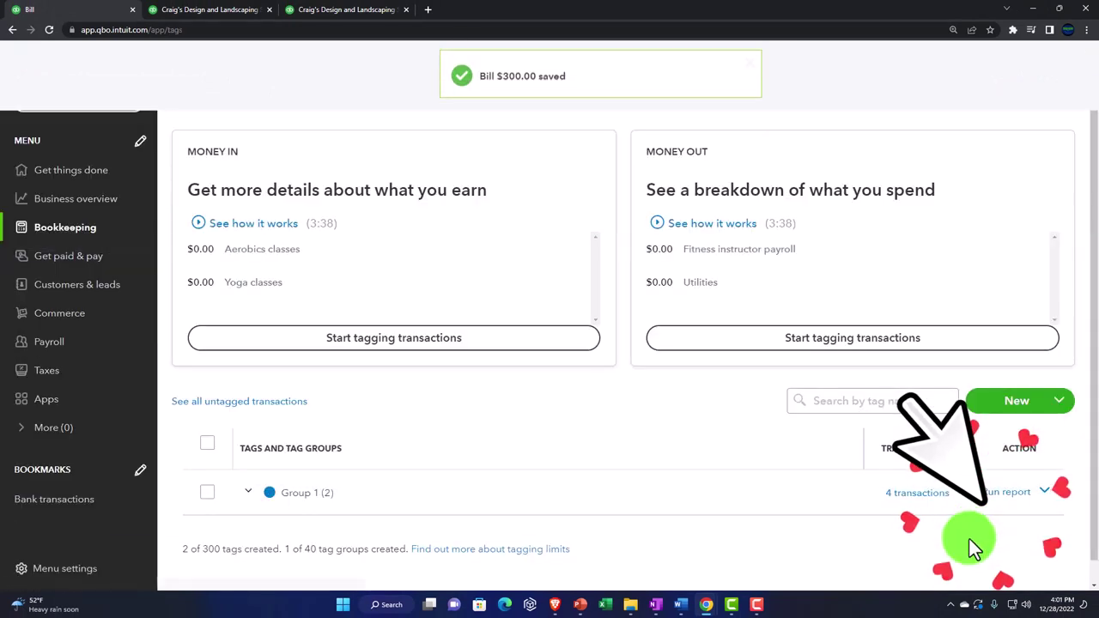
Open the Tags page from the overview of all lists and examine the money in and money out by tag
click(1030, 60)
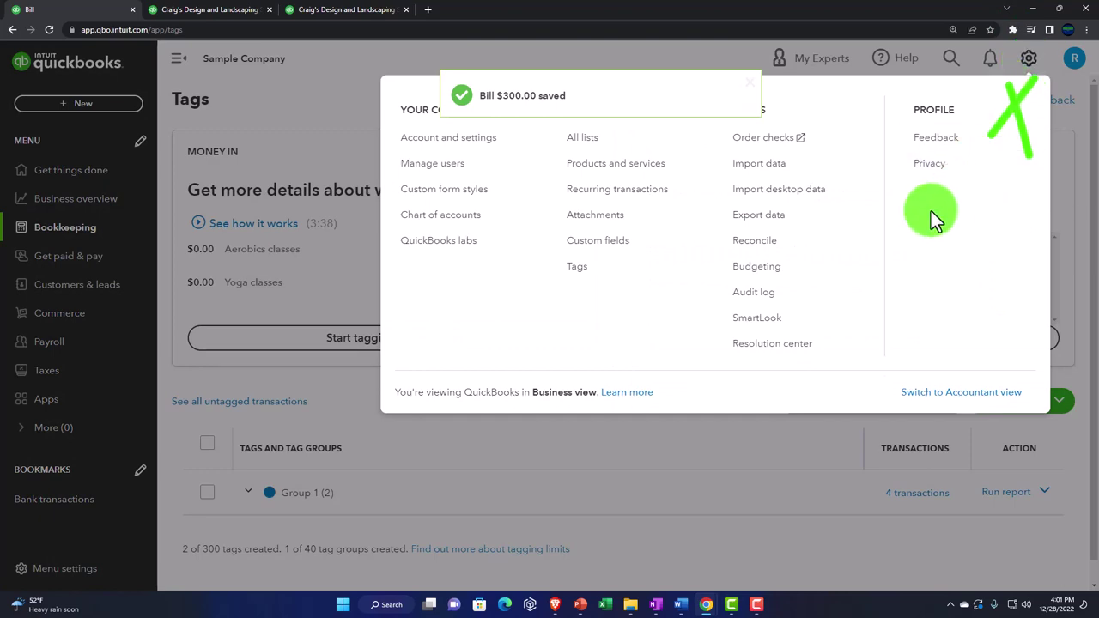
click(589, 144)
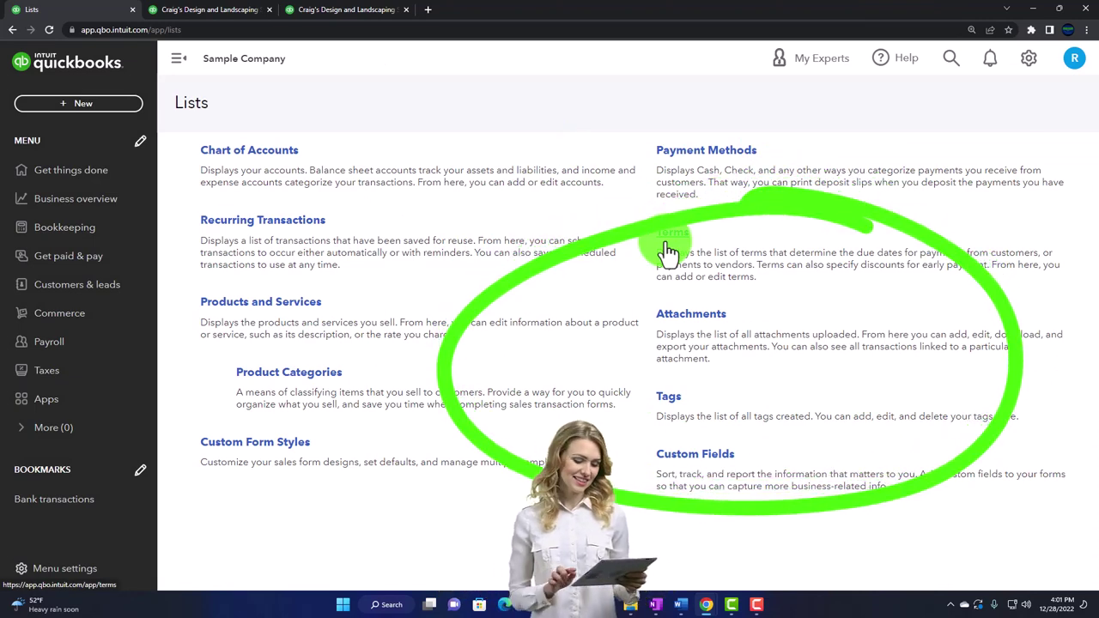
click(669, 398)
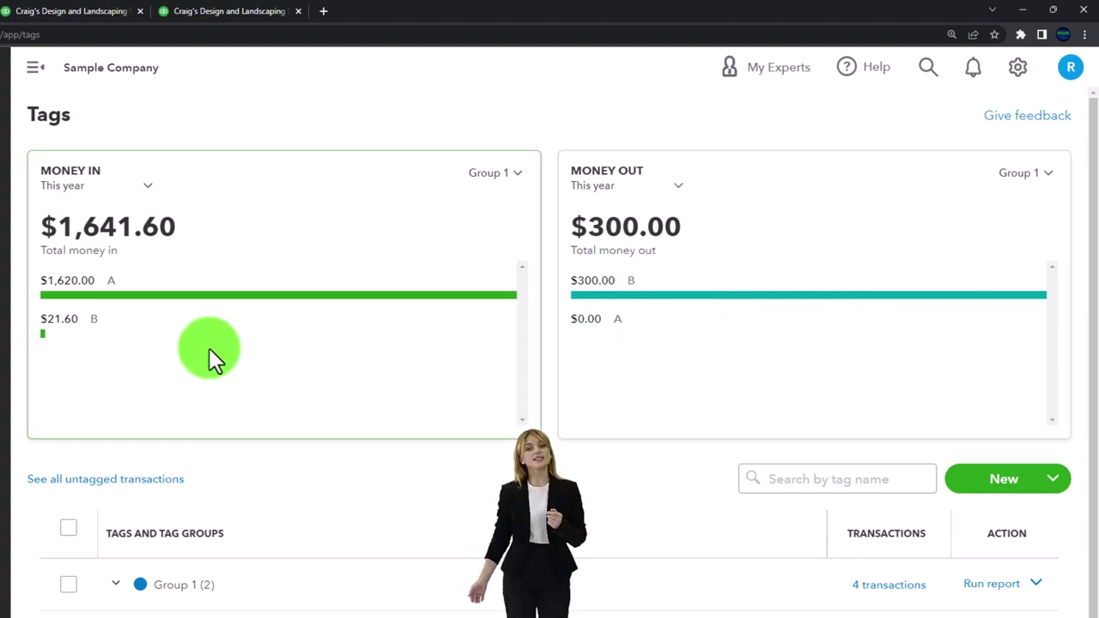
scroll(206, 346, down, 1)
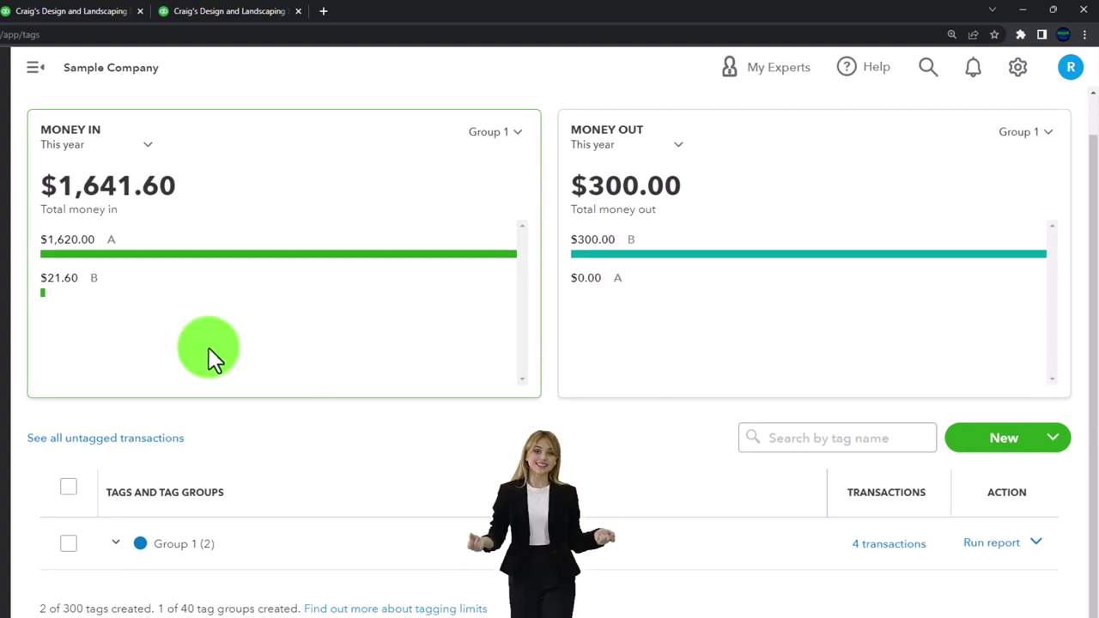
Run the Profit and Loss by Tag Group report for Group 1, review its tag columns, and return to the Tags page
click(987, 549)
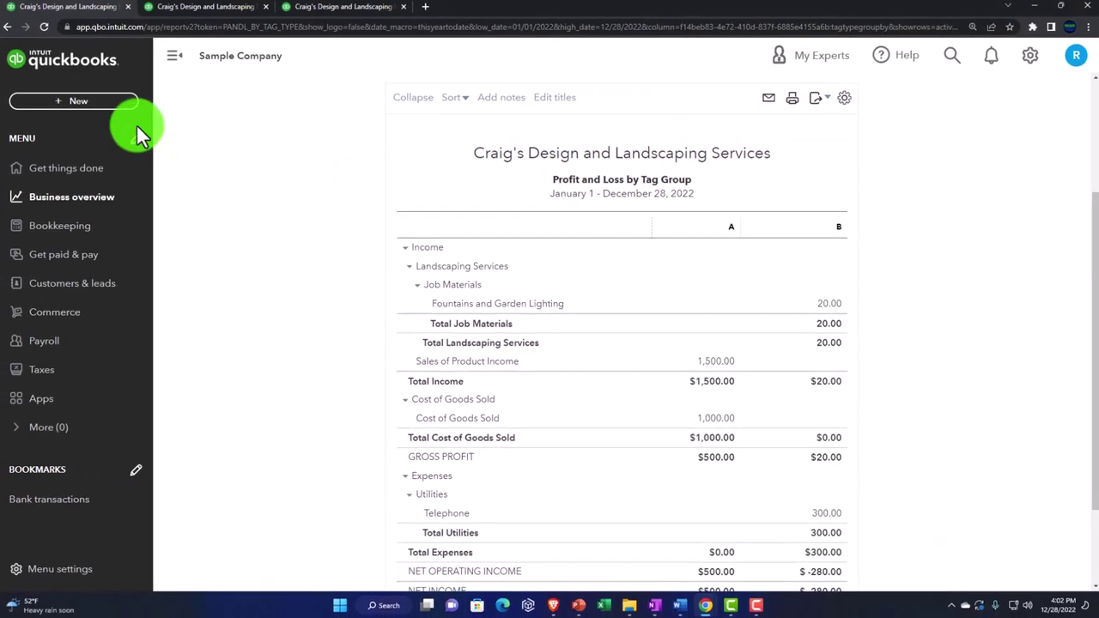
click(13, 29)
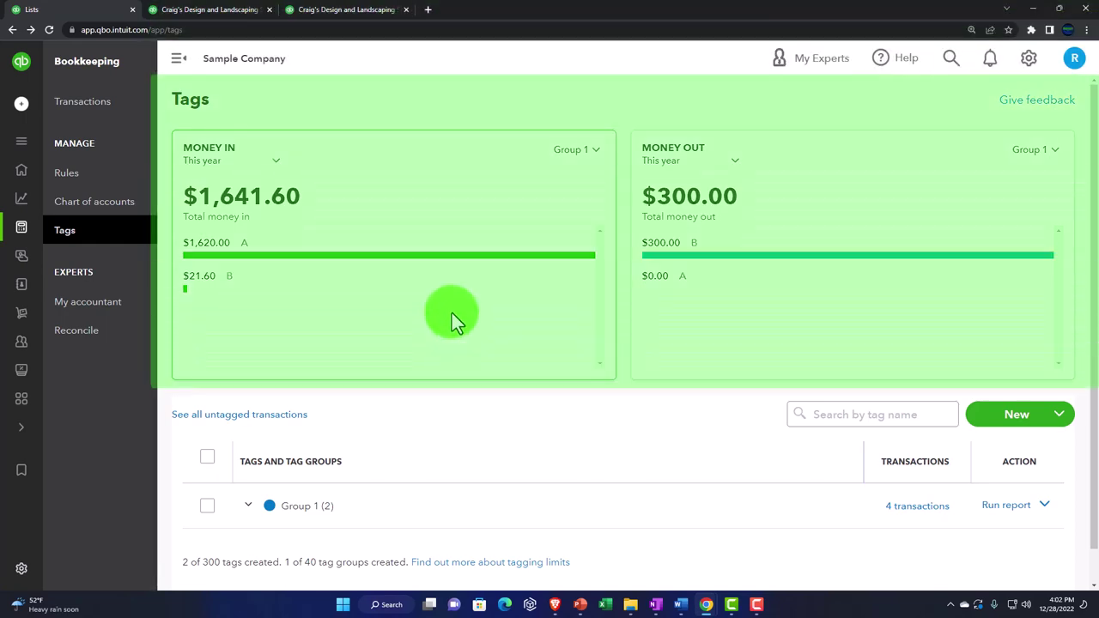
Return to the overview of all lists and open the Custom Fields list
click(1028, 60)
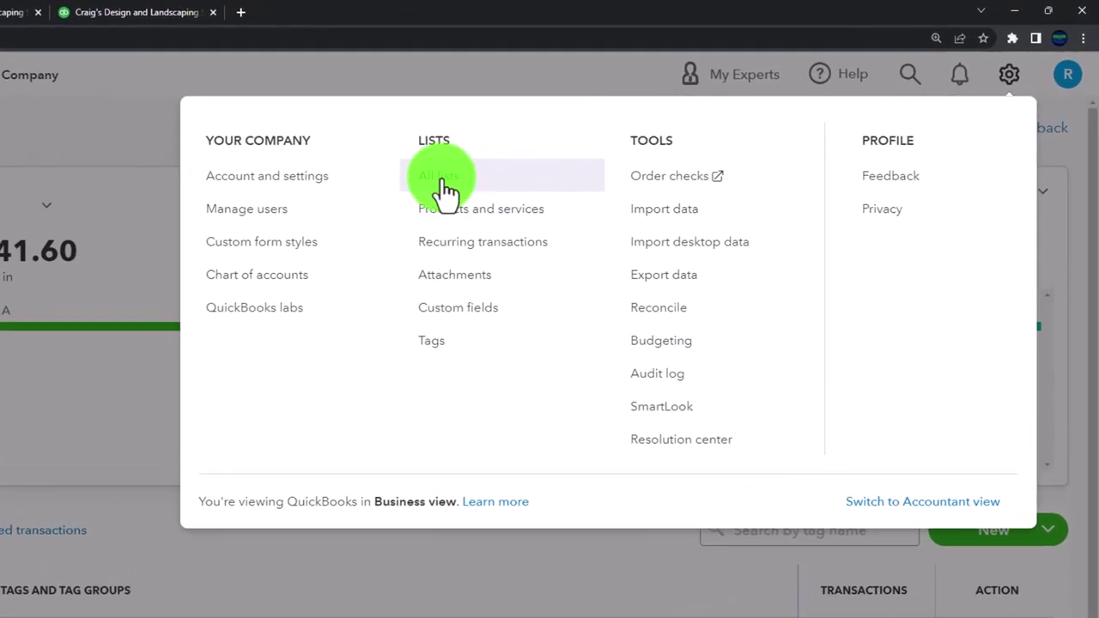
click(580, 138)
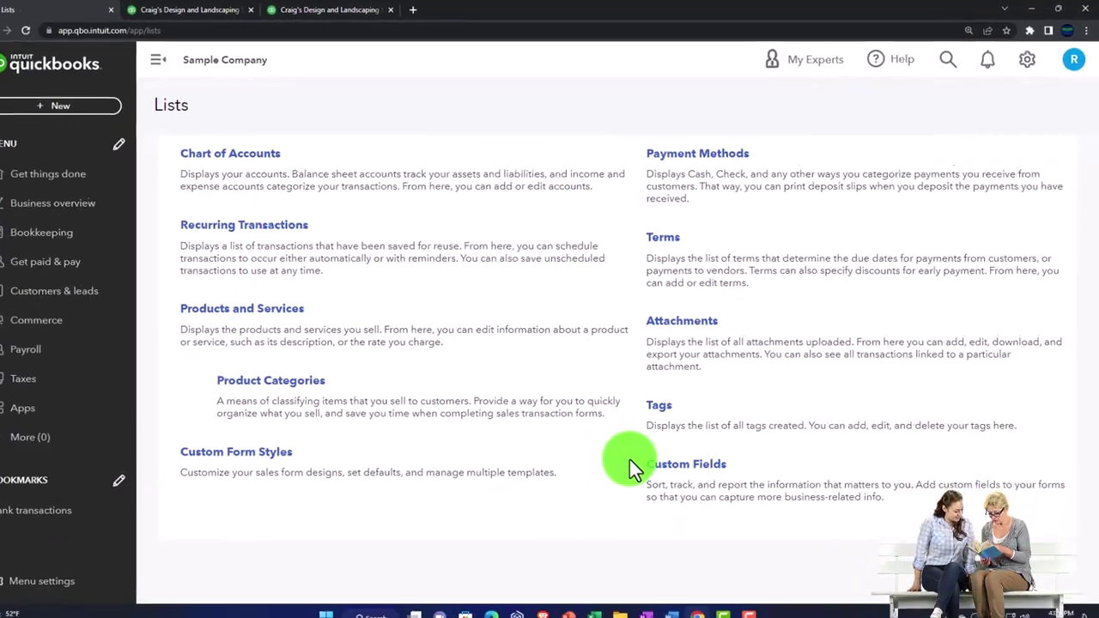
click(642, 453)
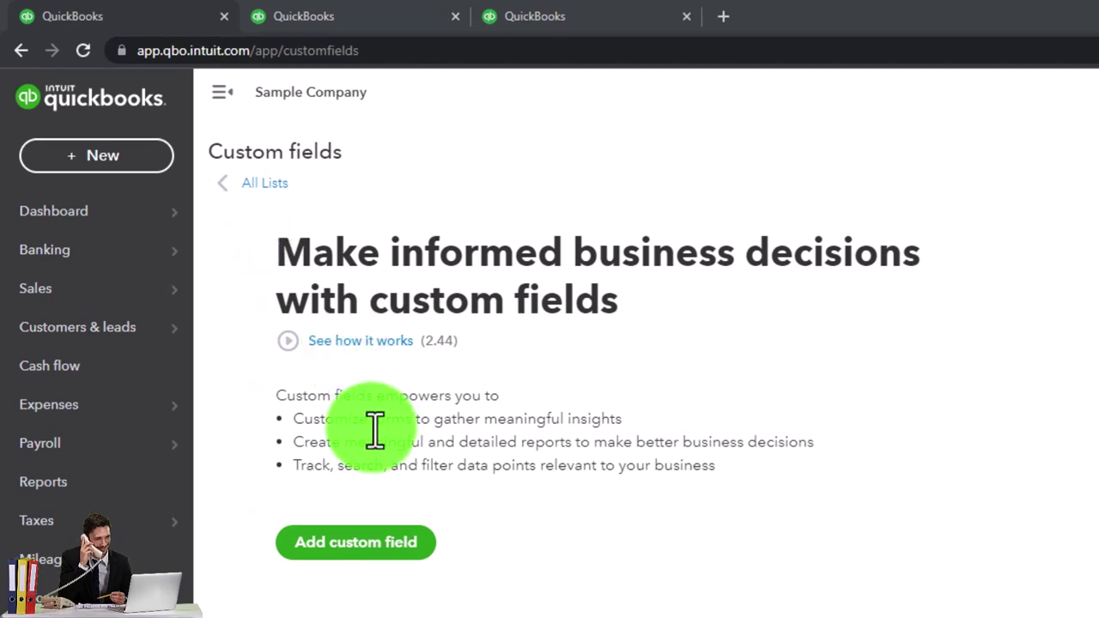
Start a new custom field and name it Sales Rep
click(370, 543)
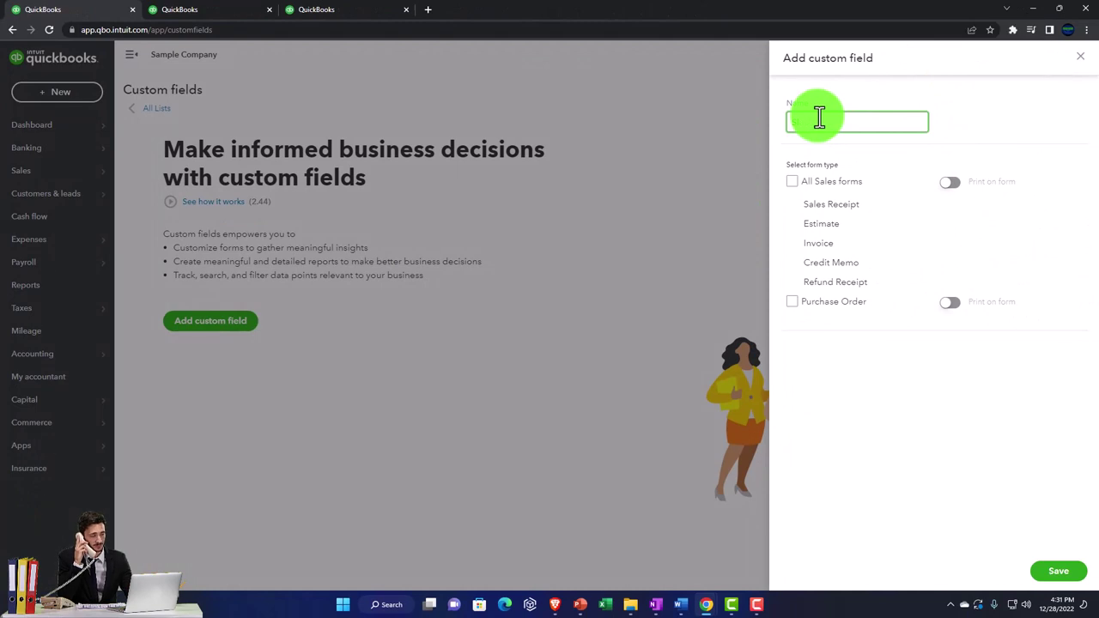
click(819, 118)
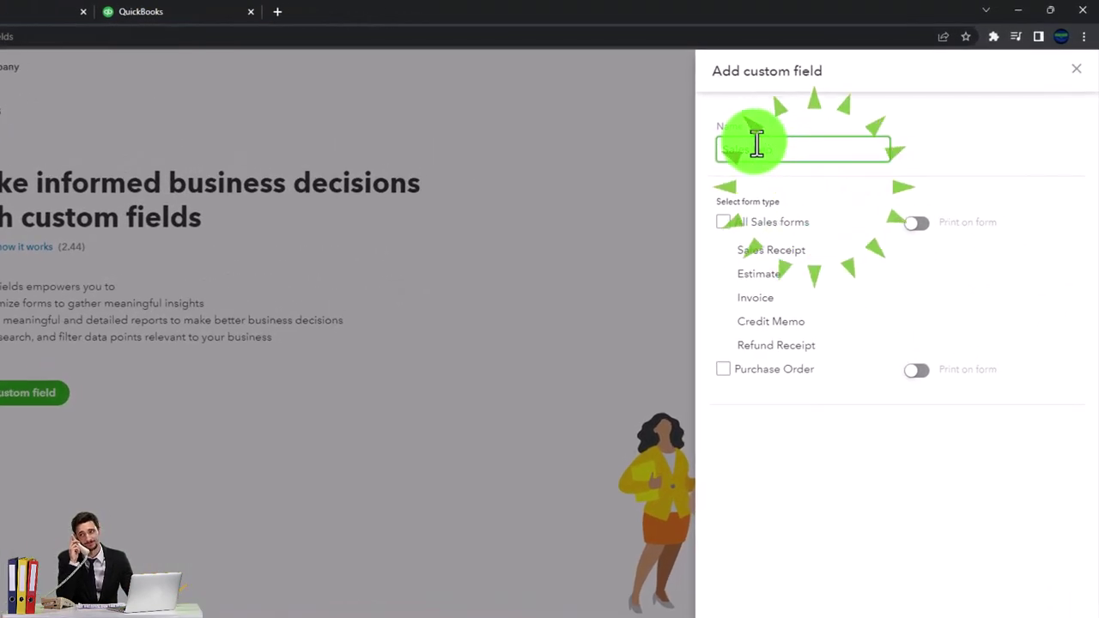
text(Sales Rep)
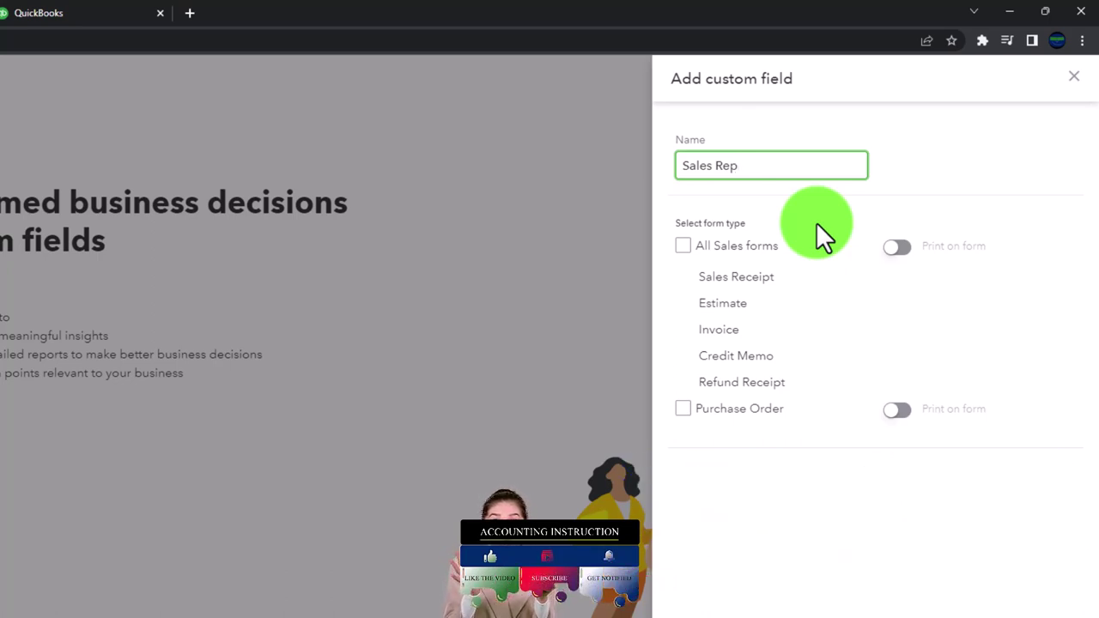
click(817, 225)
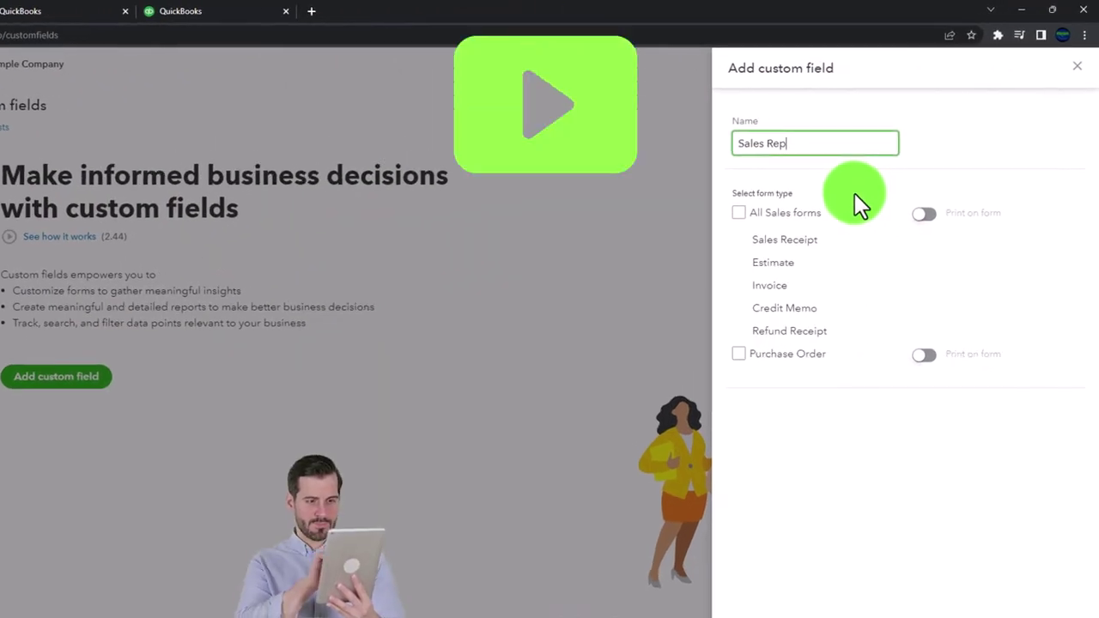
Apply the Sales Rep field to all sales forms and purchase orders, enable printing on both form types, and save it
click(745, 215)
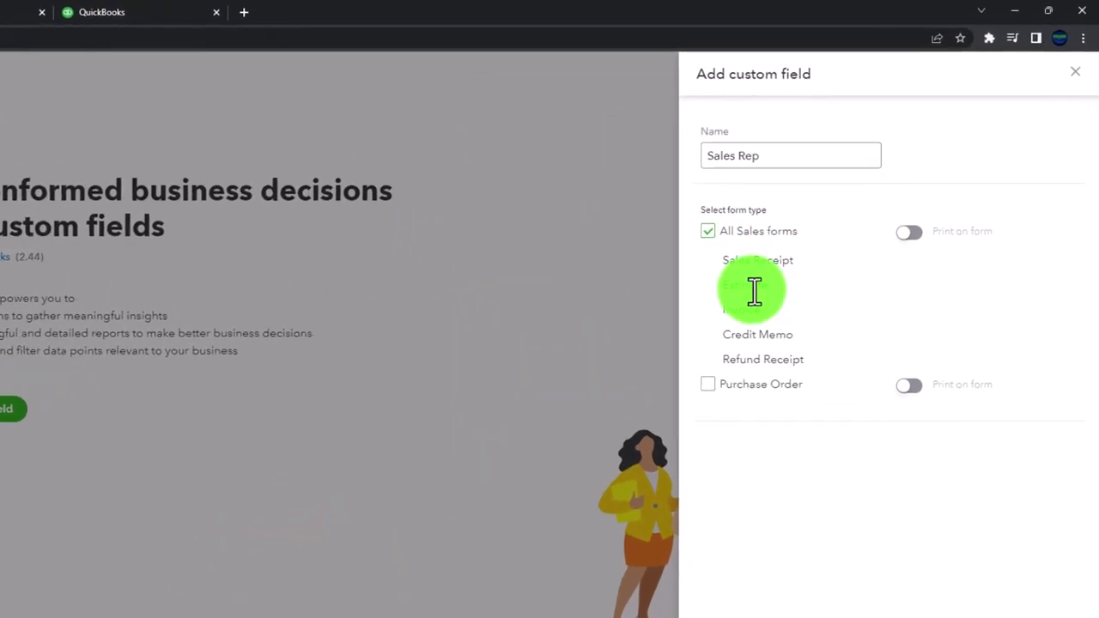
click(699, 395)
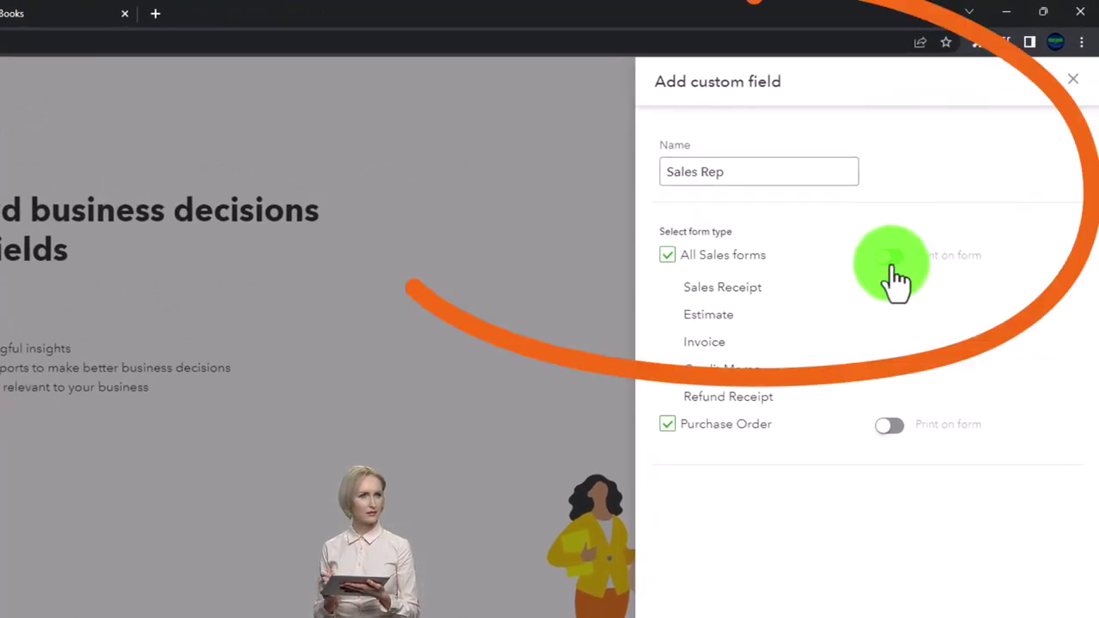
click(889, 255)
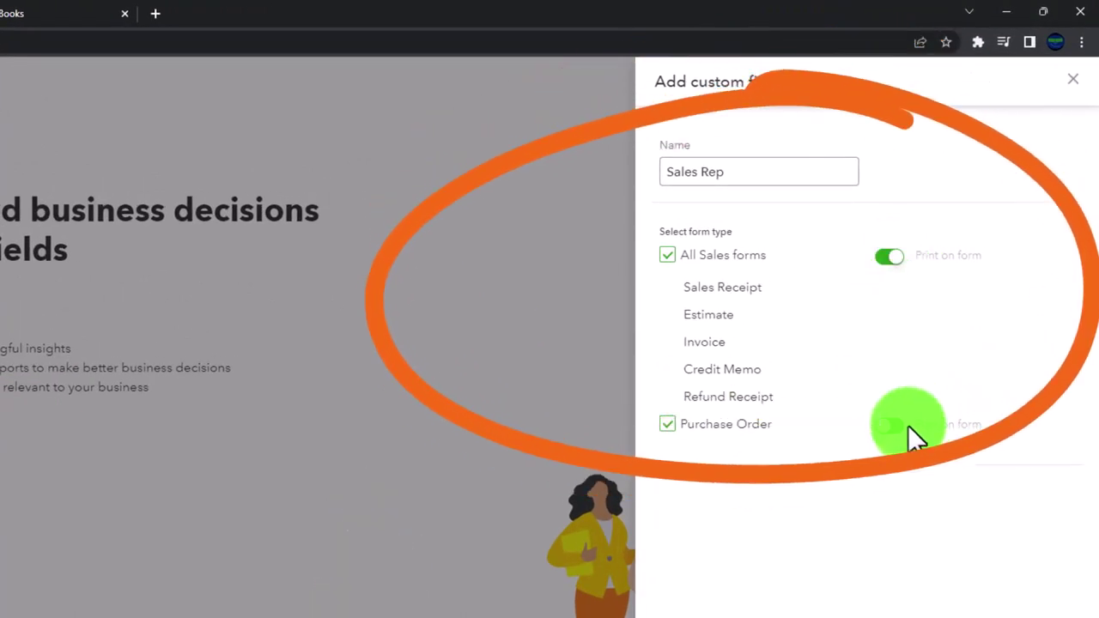
click(897, 429)
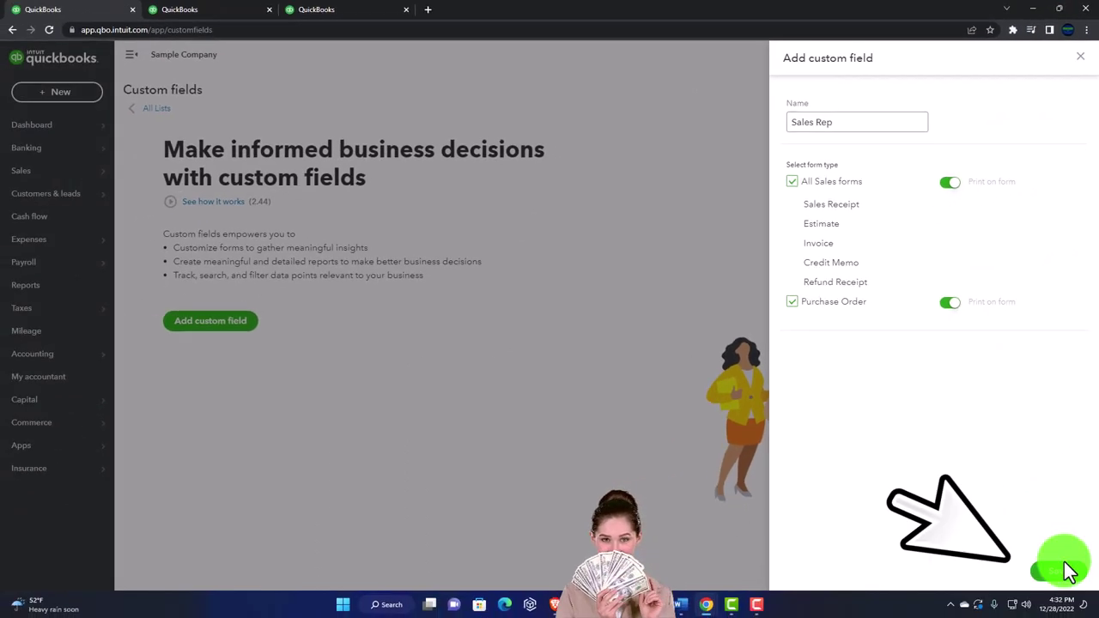
click(1065, 571)
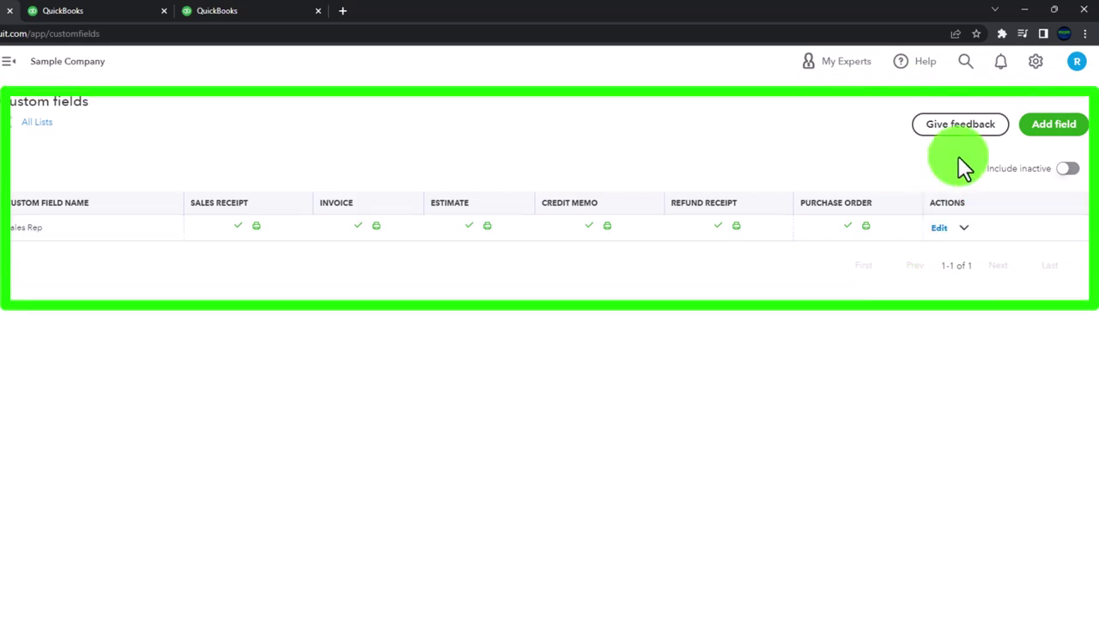
Go back from the custom fields to the overview of all lists and open the Products and Services list
click(1035, 61)
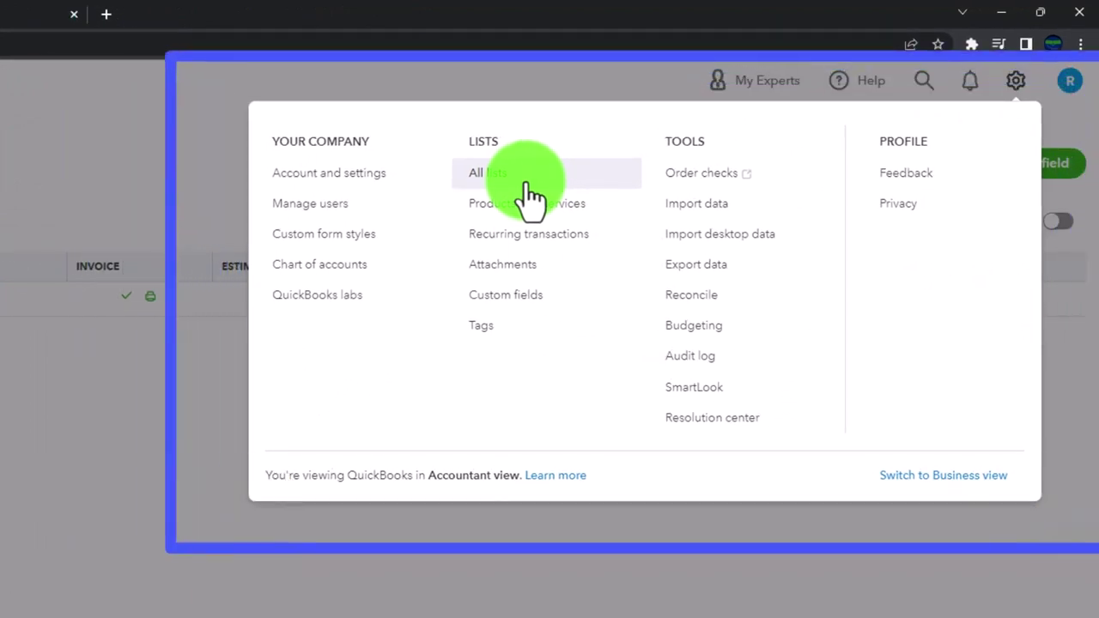
click(528, 196)
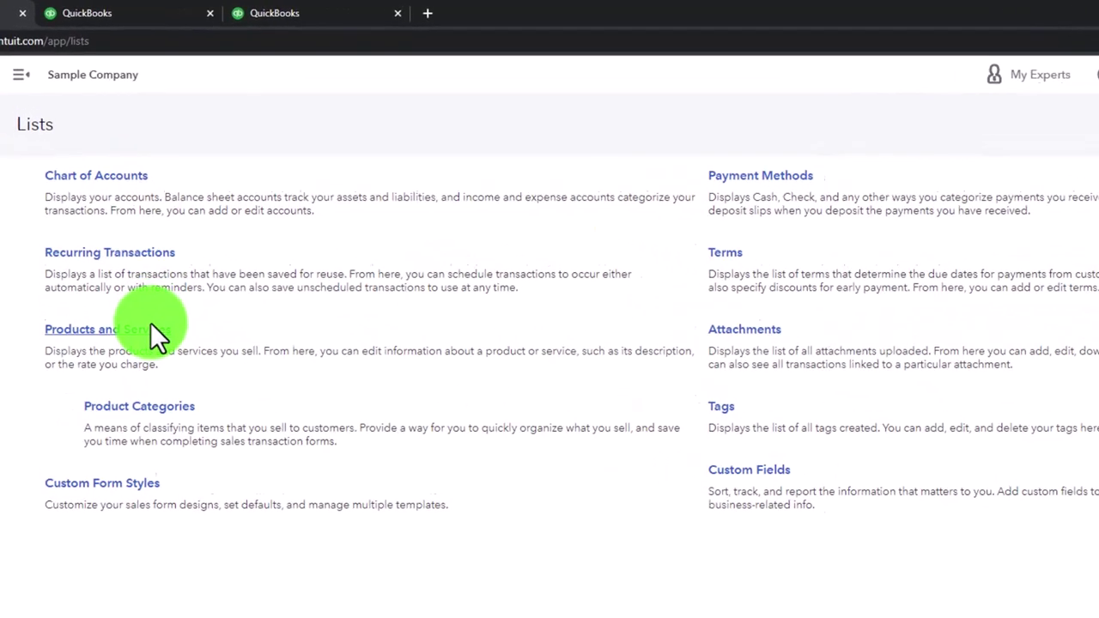
click(152, 325)
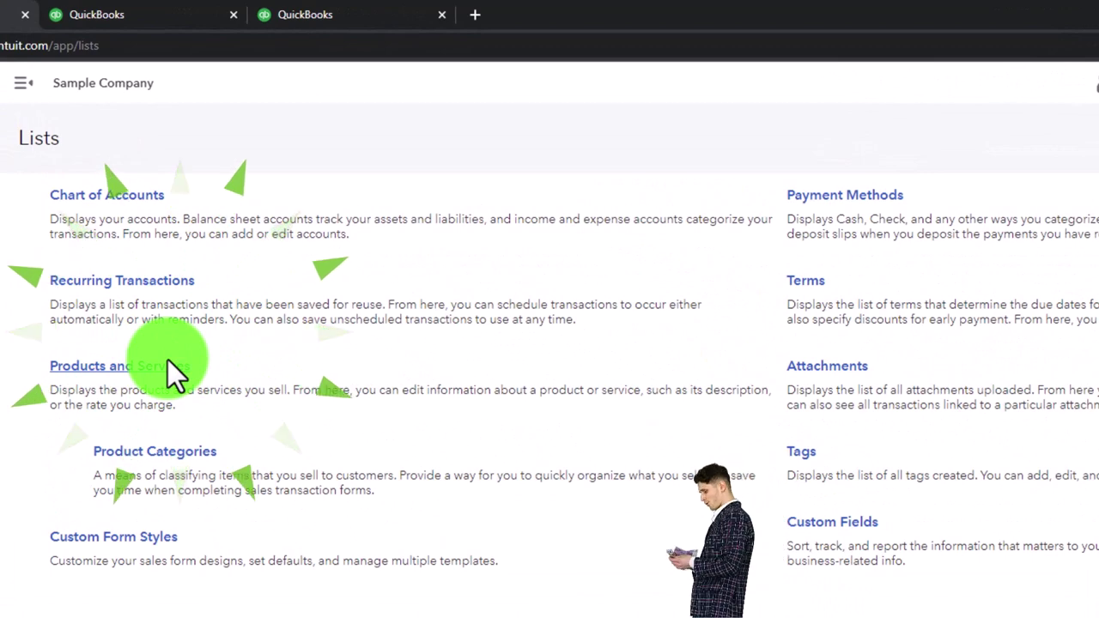